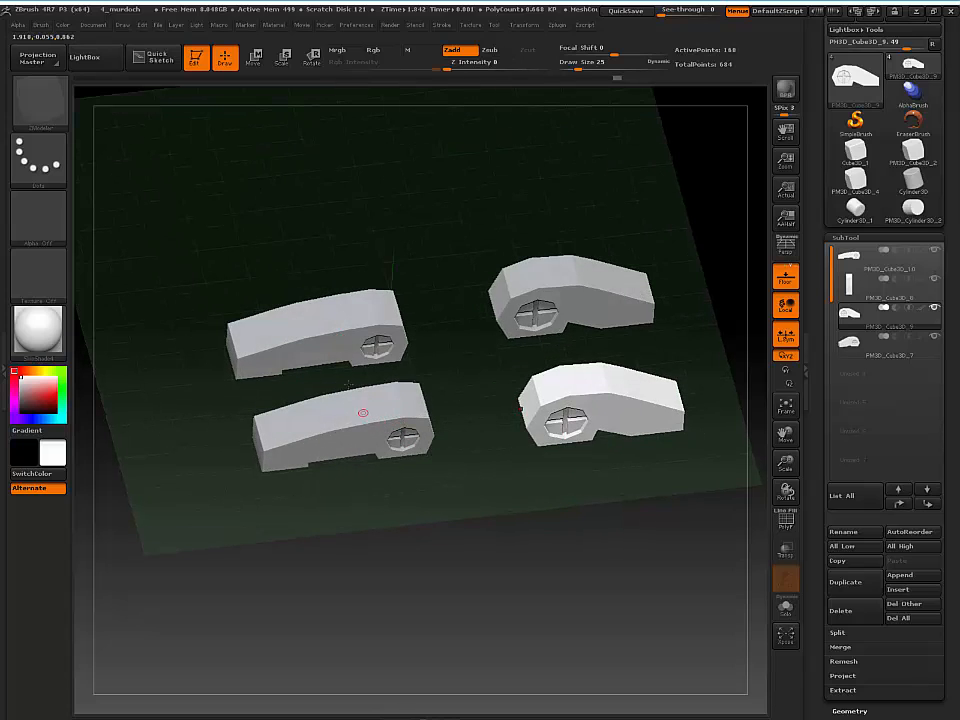
drag(559, 531, 537, 511)
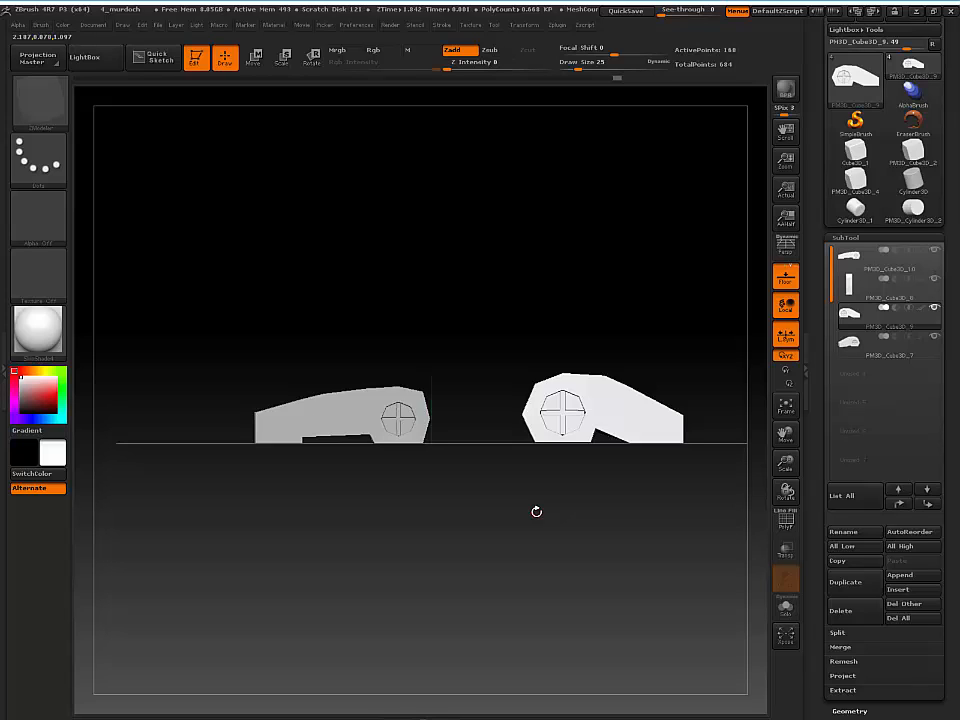
drag(536, 511, 464, 369)
alt+drag(536, 526, 484, 516)
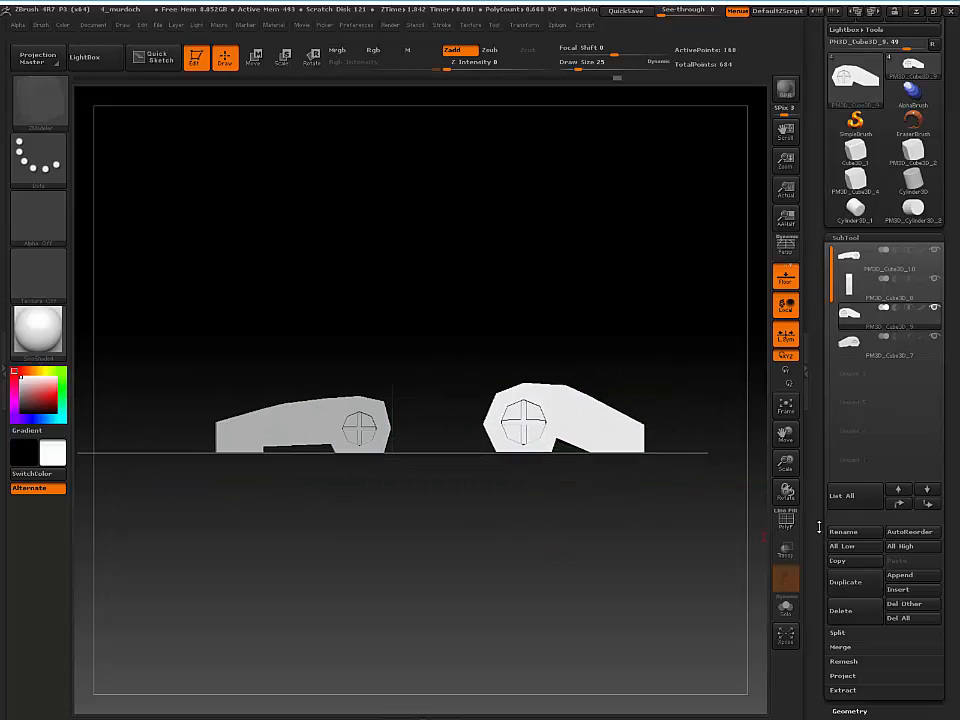
scroll(829, 473, down, 5)
scroll(829, 473, up, 5)
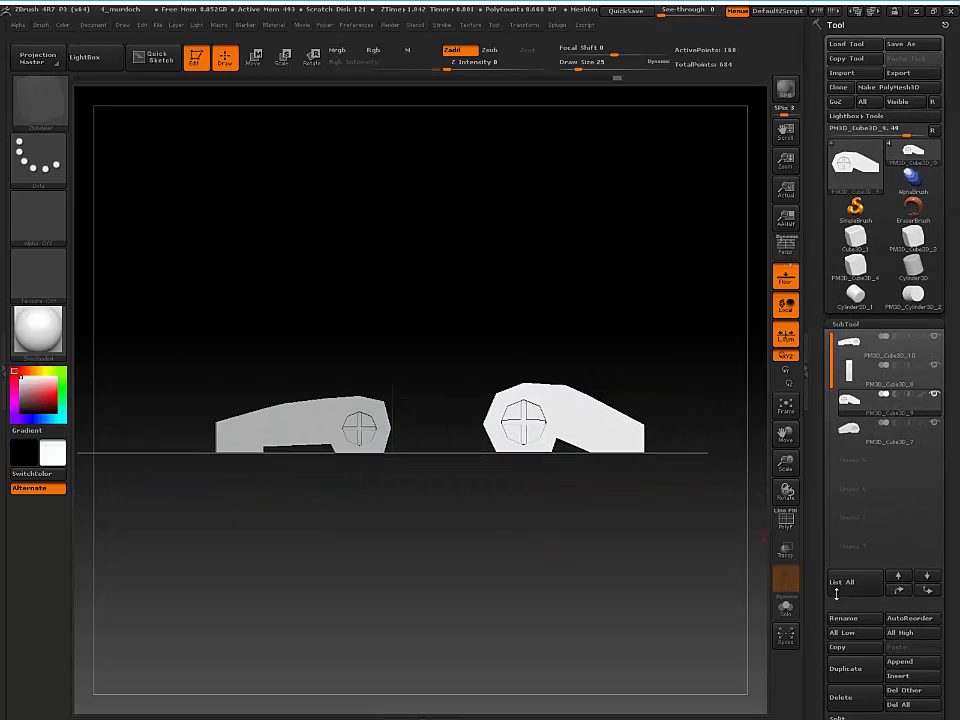
click(857, 183)
drag(434, 493, 440, 514)
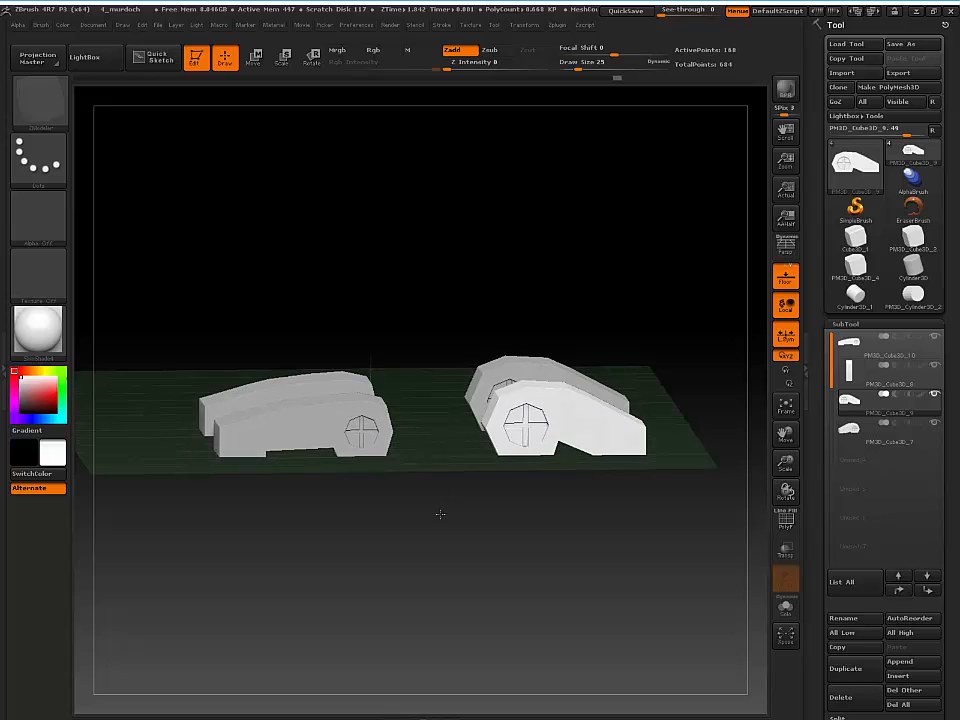
click(855, 163)
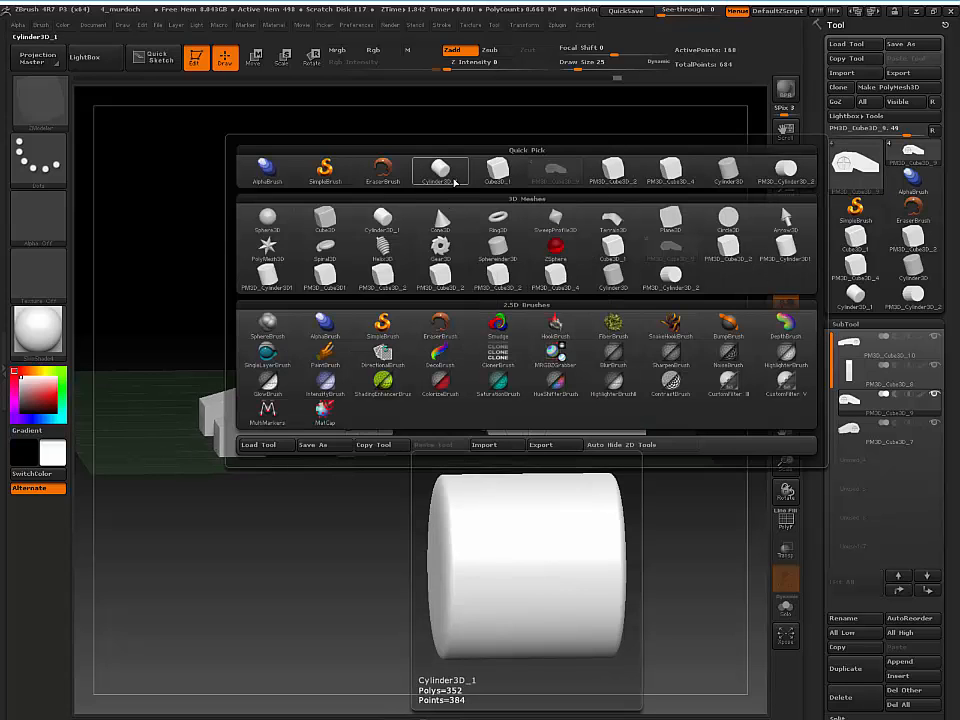
click(455, 181)
drag(561, 347, 642, 394)
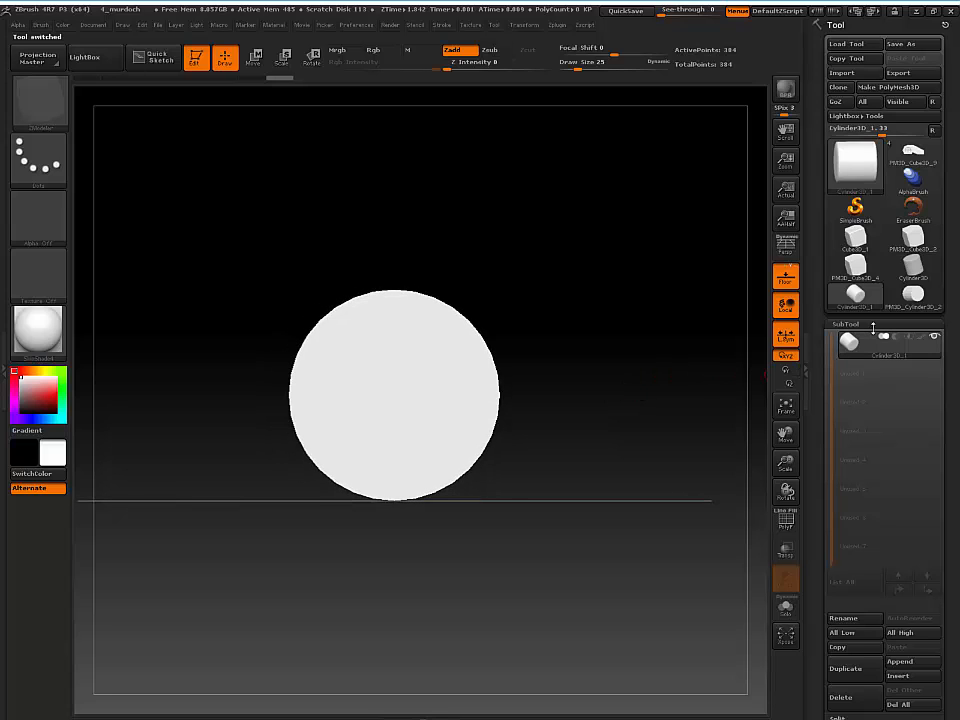
click(855, 160)
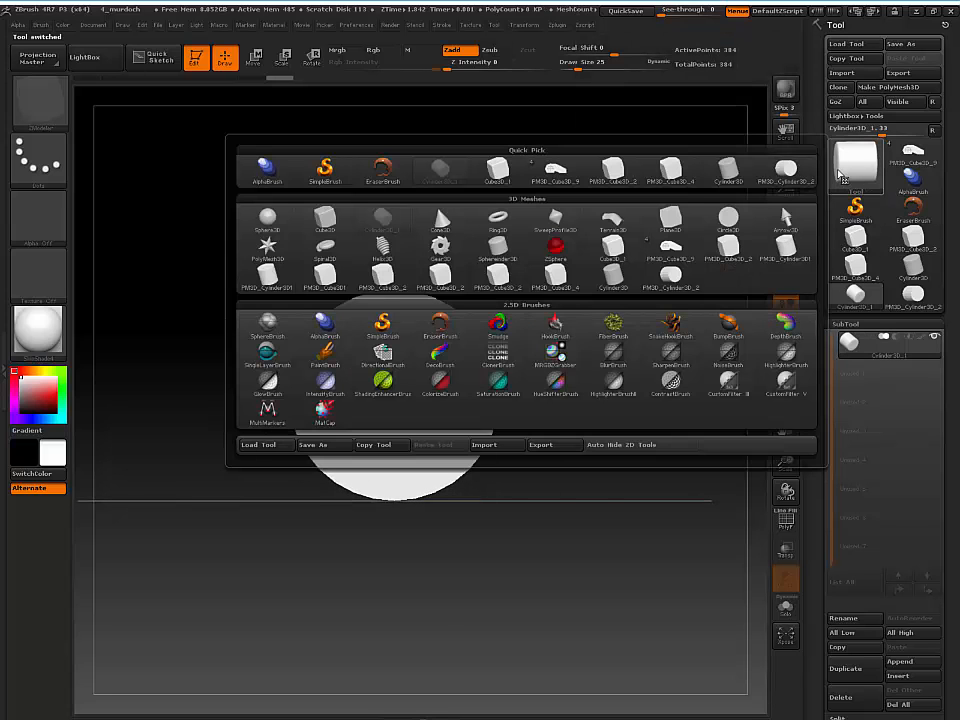
click(558, 175)
mouse_move(531, 225)
mouse_down()
mouse_move(469, 292)
mouse_move(439, 242)
mouse_move(469, 261)
mouse_move(472, 394)
mouse_up()
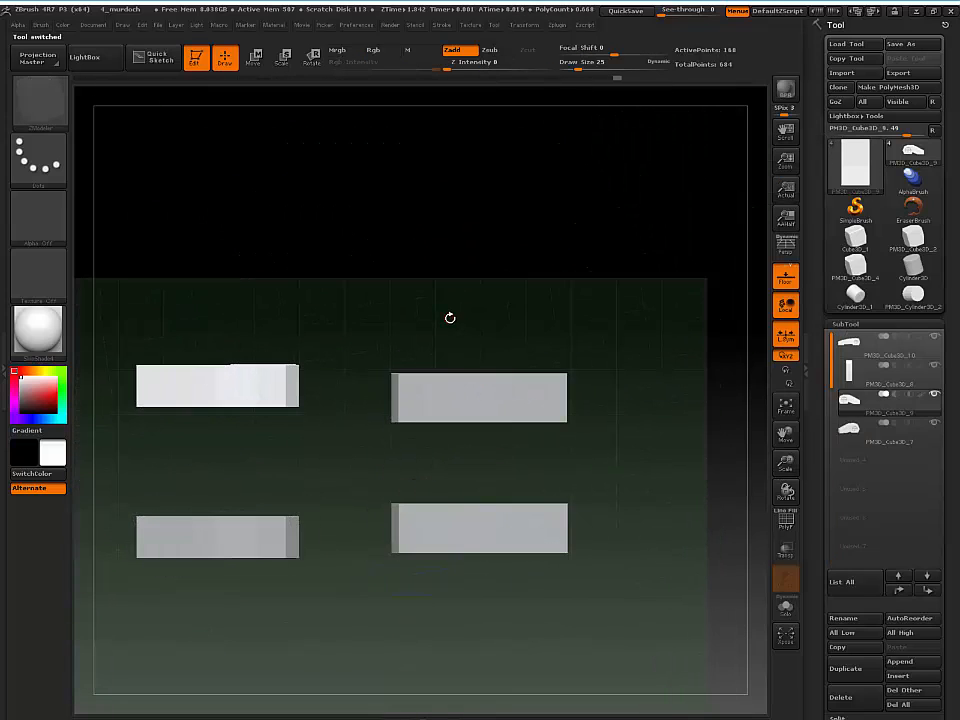
drag(450, 317, 707, 255)
Load the Cylinder3D_1 primitive, show its polyframe, and convert it to a PolyMesh3D
click(855, 172)
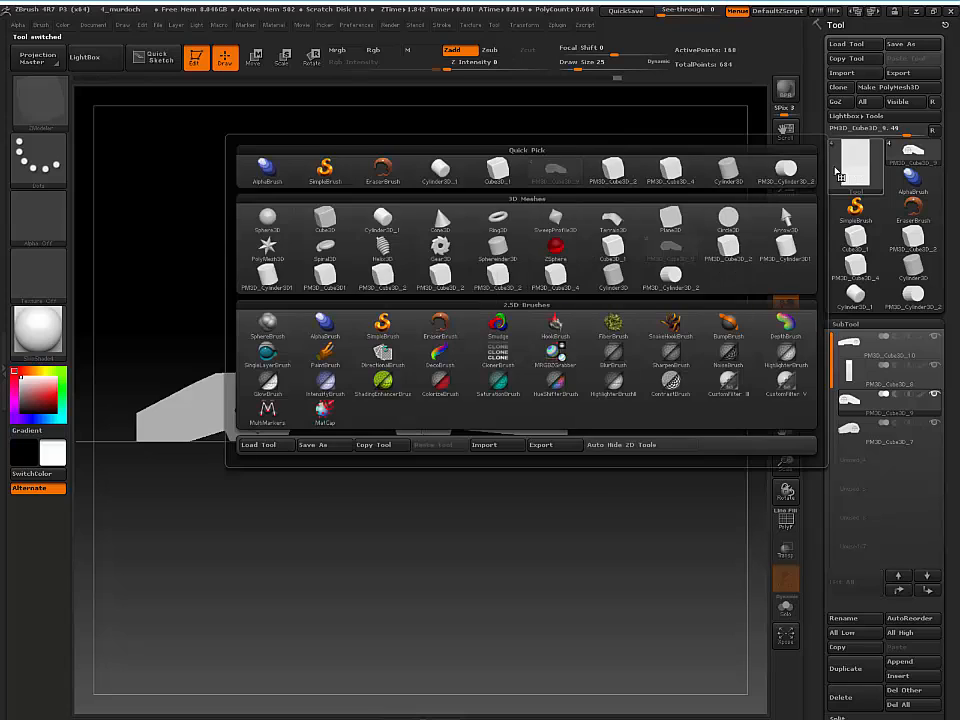
click(439, 167)
mouse_move(532, 260)
shift+mouse_down()
mouse_move(456, 255)
mouse_move(489, 304)
mouse_move(495, 268)
mouse_move(574, 276)
mouse_move(608, 334)
mouse_move(618, 309)
shift+mouse_up()
key(shift+f)
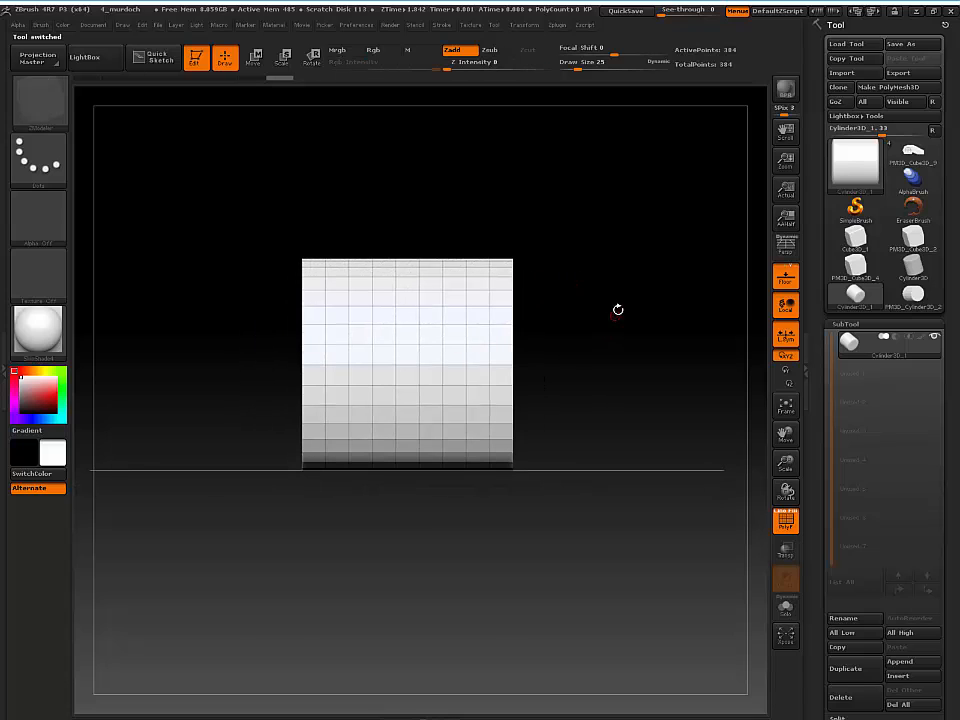
click(888, 89)
drag(581, 336, 545, 337)
alt+drag(597, 363, 592, 354)
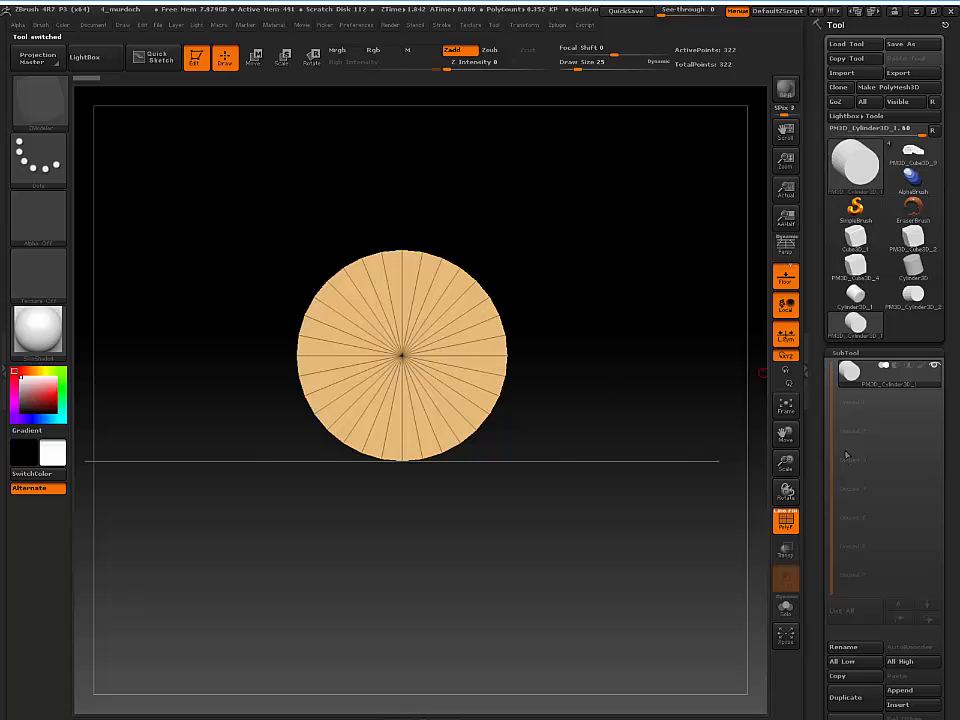
Return to the PM3D_Cube3D_9 tool and insert PM3D_Cylinder3D_1 as a new subtool
click(849, 166)
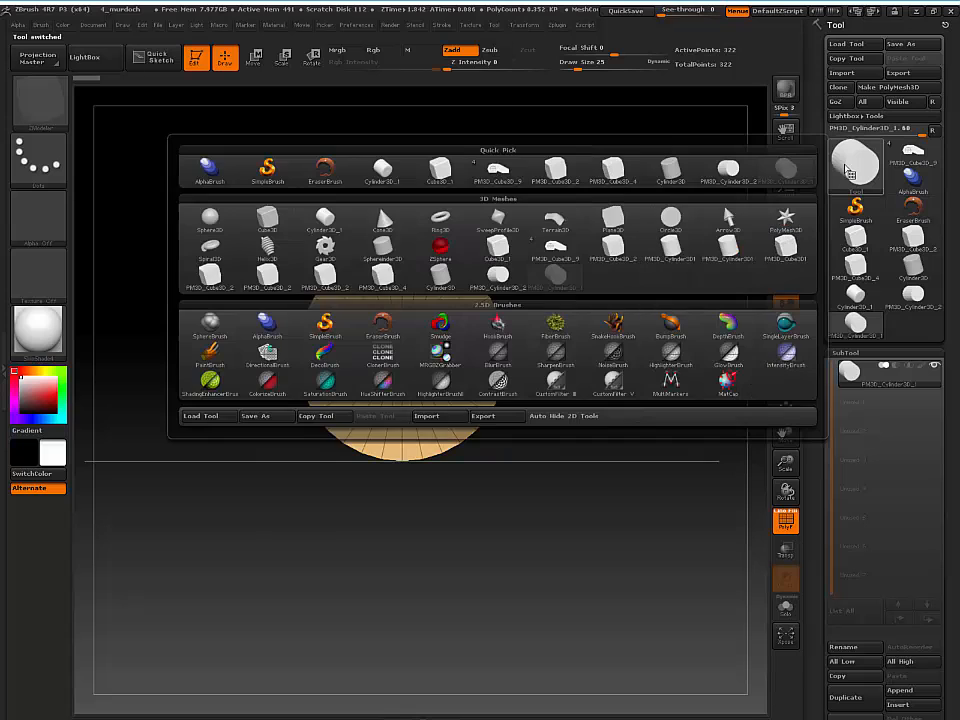
click(502, 175)
drag(506, 180, 395, 158)
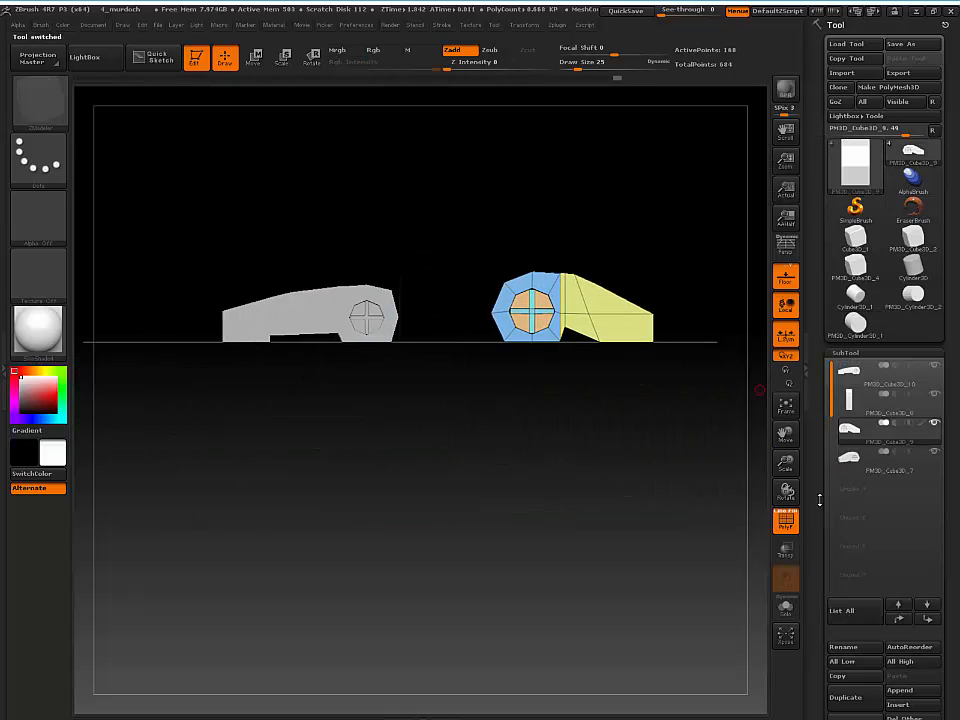
drag(819, 500, 819, 432)
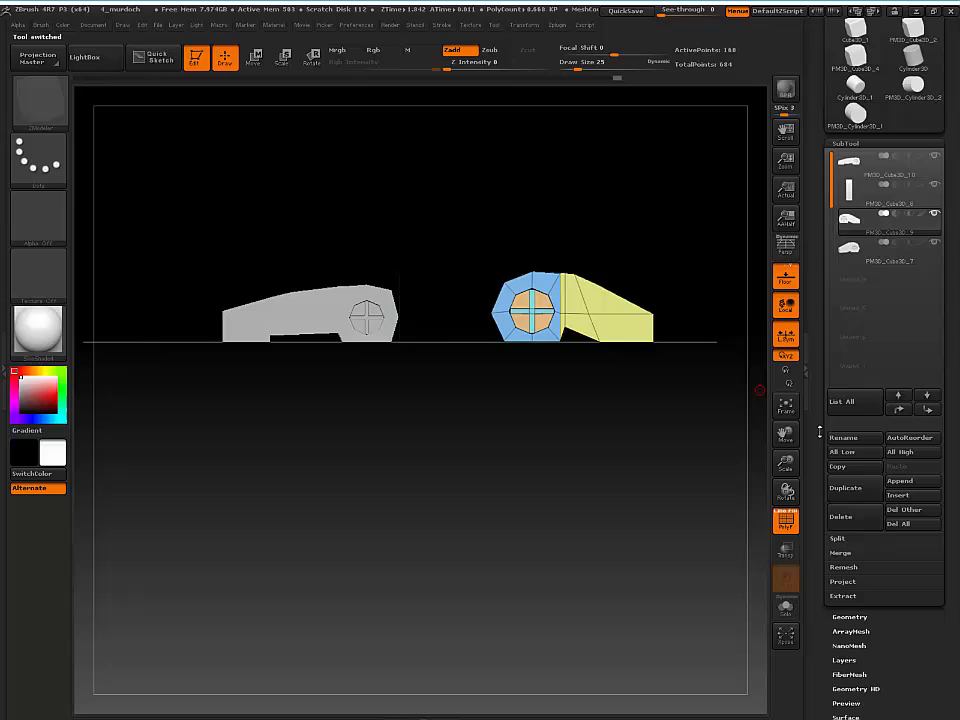
click(907, 497)
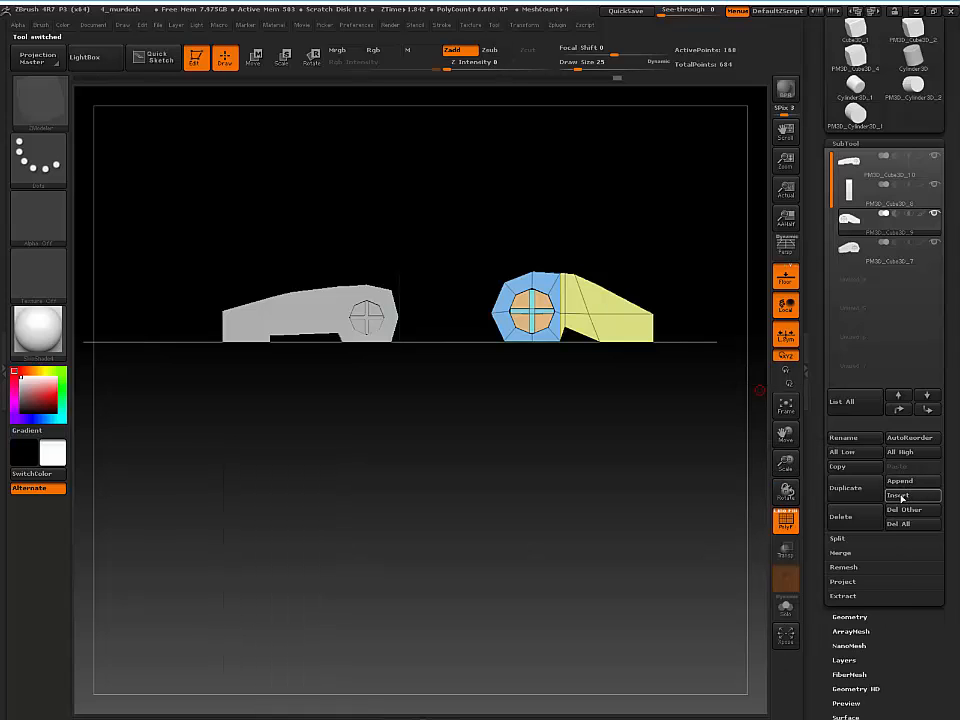
click(901, 497)
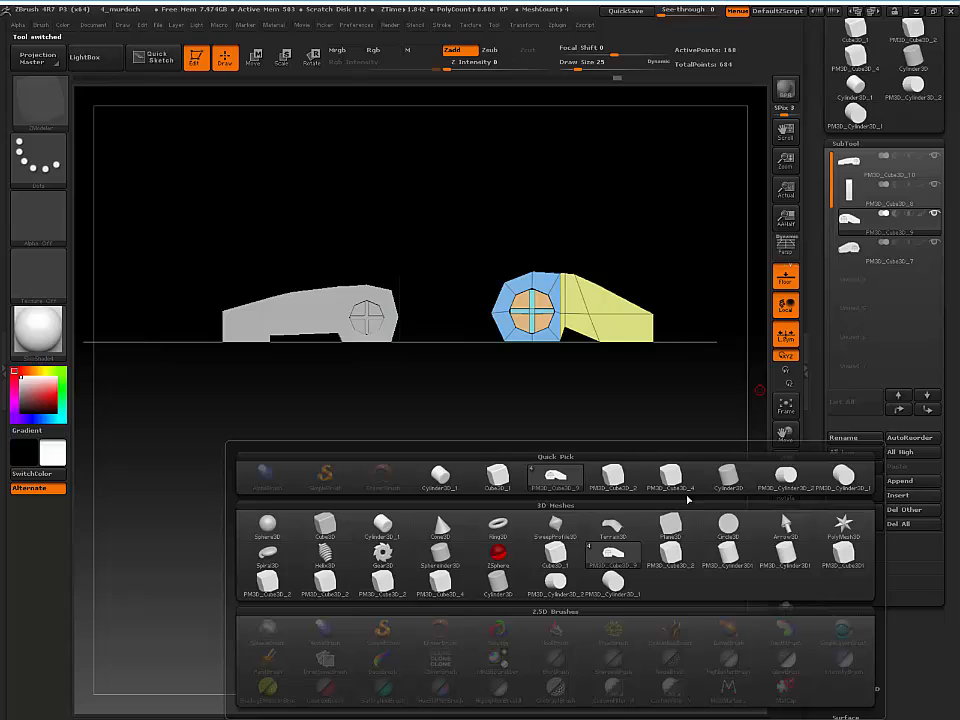
mouse_move(848, 488)
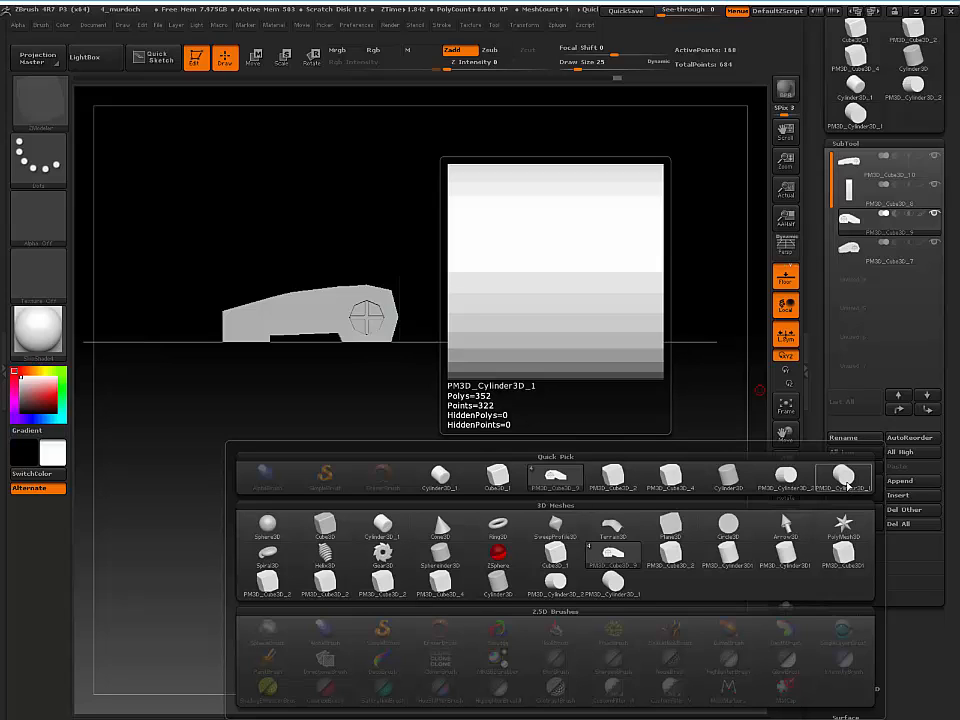
click(847, 484)
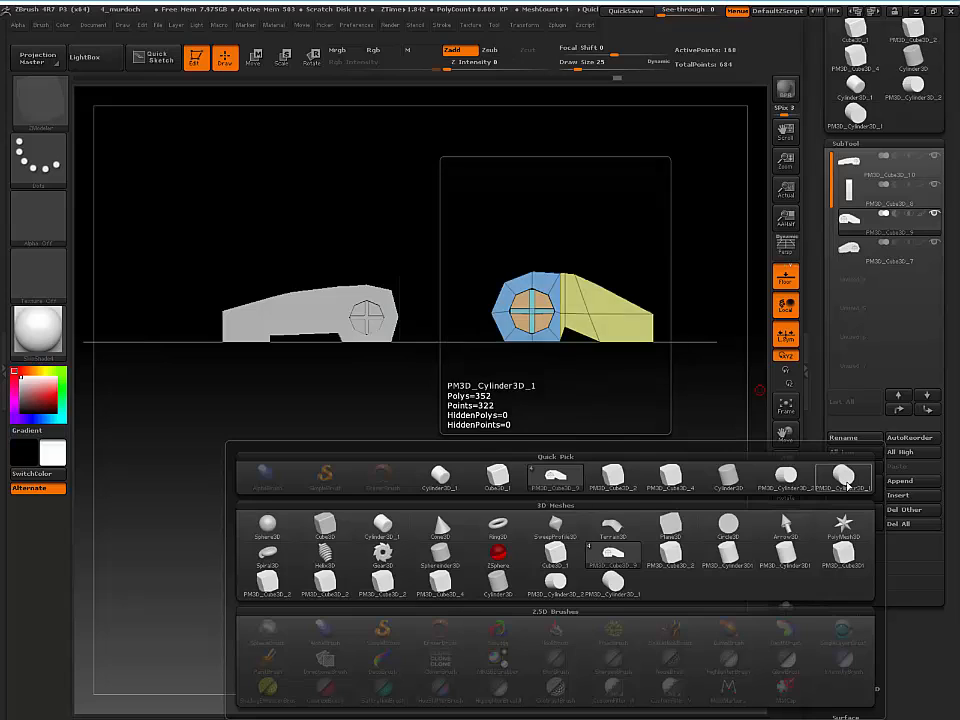
mouse_move(580, 500)
mouse_down()
mouse_move(641, 494)
mouse_move(588, 515)
mouse_up()
drag(821, 609, 834, 650)
Select the inserted cylinder subtool and reinitialize it as a quick X-axis cylinder (QCyl X)
alt+click(253, 345)
drag(433, 420, 677, 369)
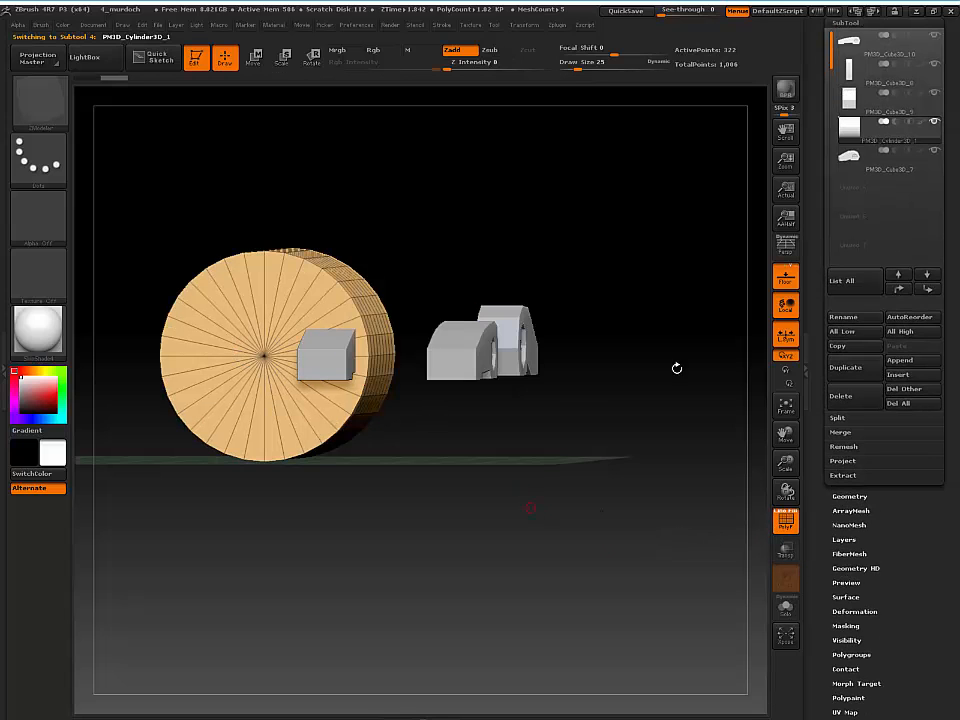
mouse_move(868, 134)
drag(815, 229, 819, 195)
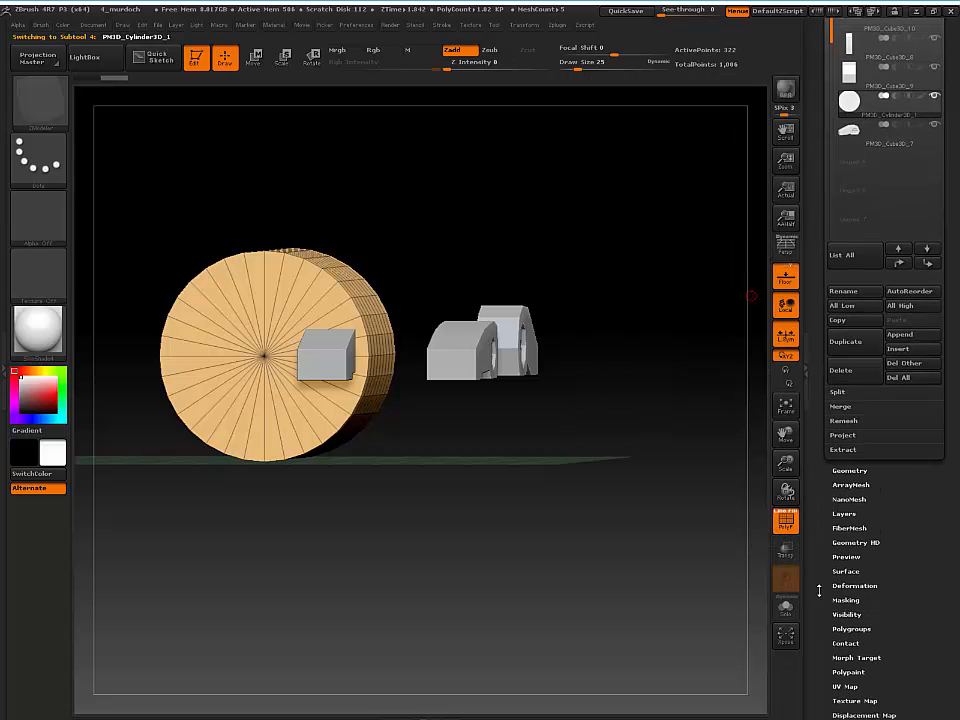
drag(818, 590, 845, 444)
click(855, 446)
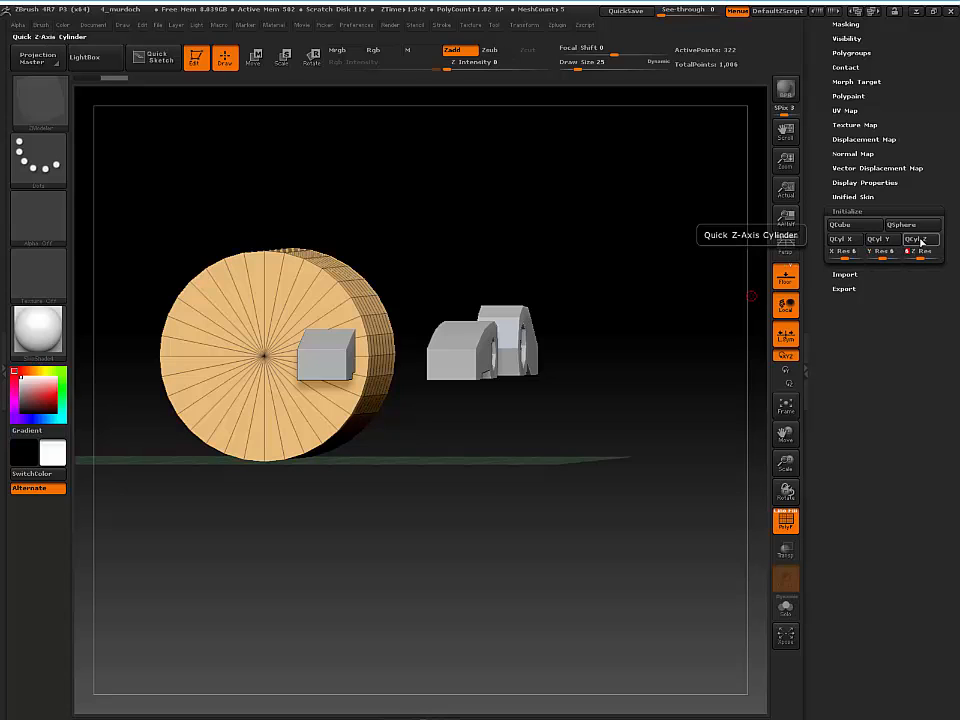
click(845, 241)
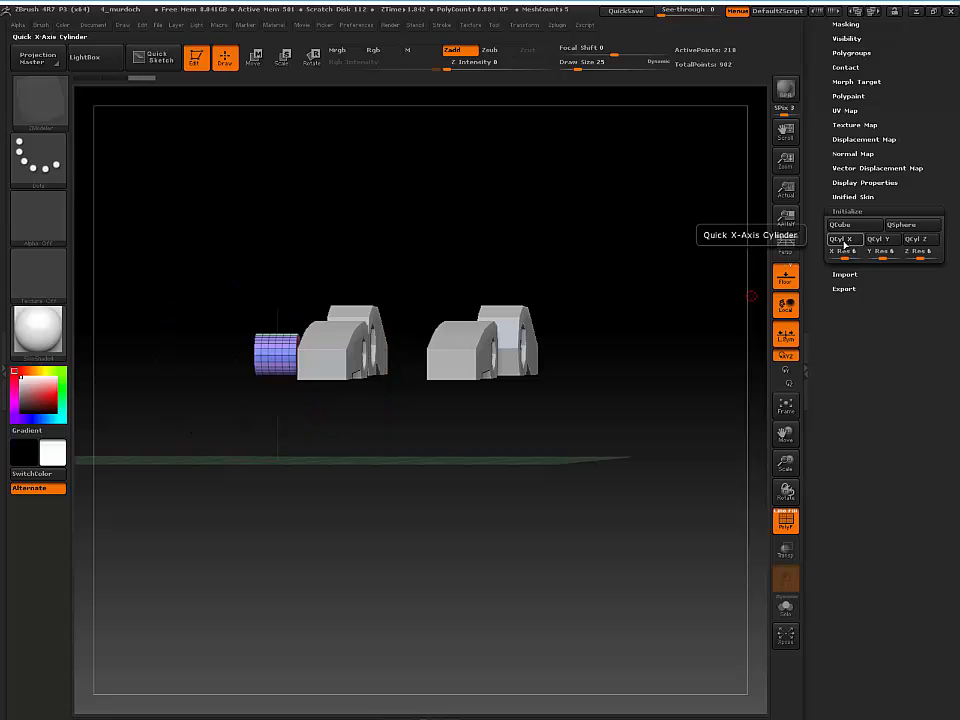
Raise the small cylinder with Transpose Move so it sits above the four tapered parts
drag(375, 456, 414, 562)
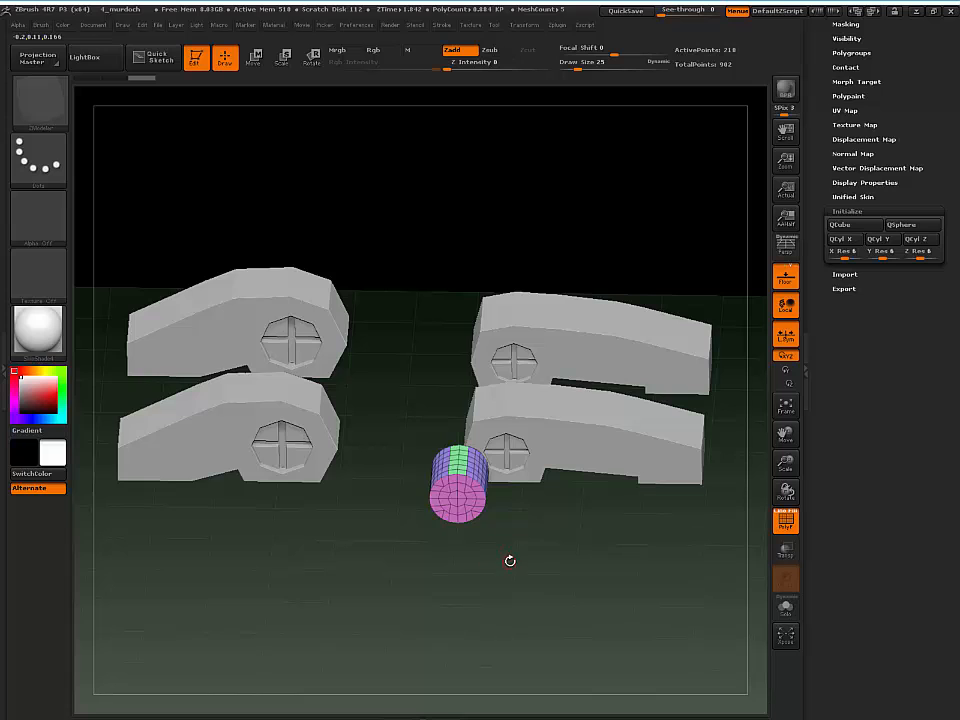
alt+drag(510, 547, 560, 470)
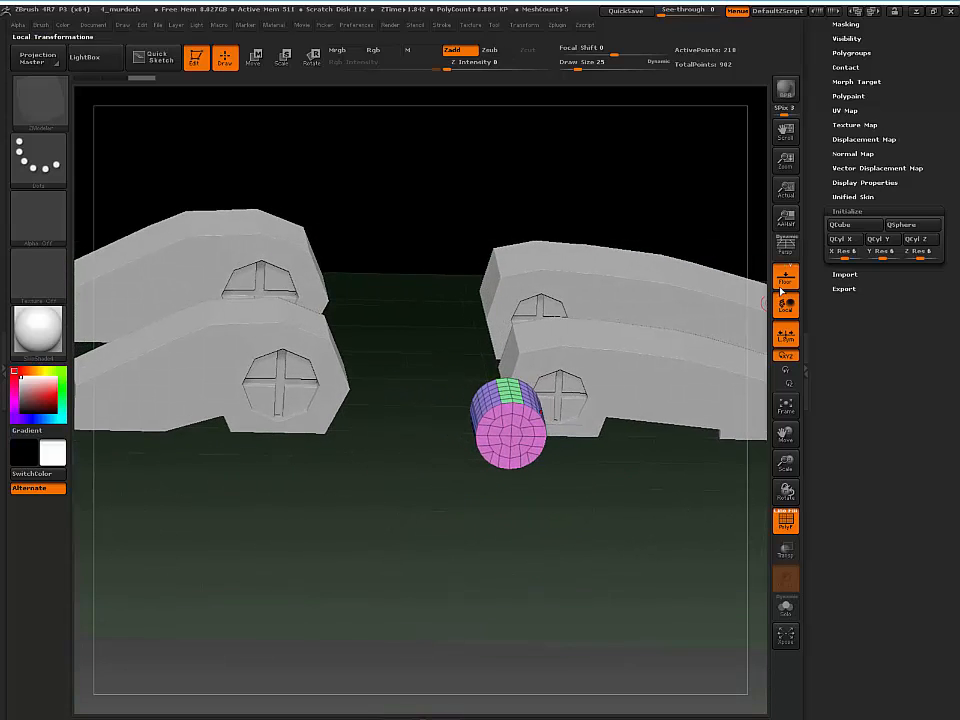
drag(531, 516, 237, 556)
key(w)
alt+drag(300, 446, 90, 327)
alt+drag(297, 301, 547, 337)
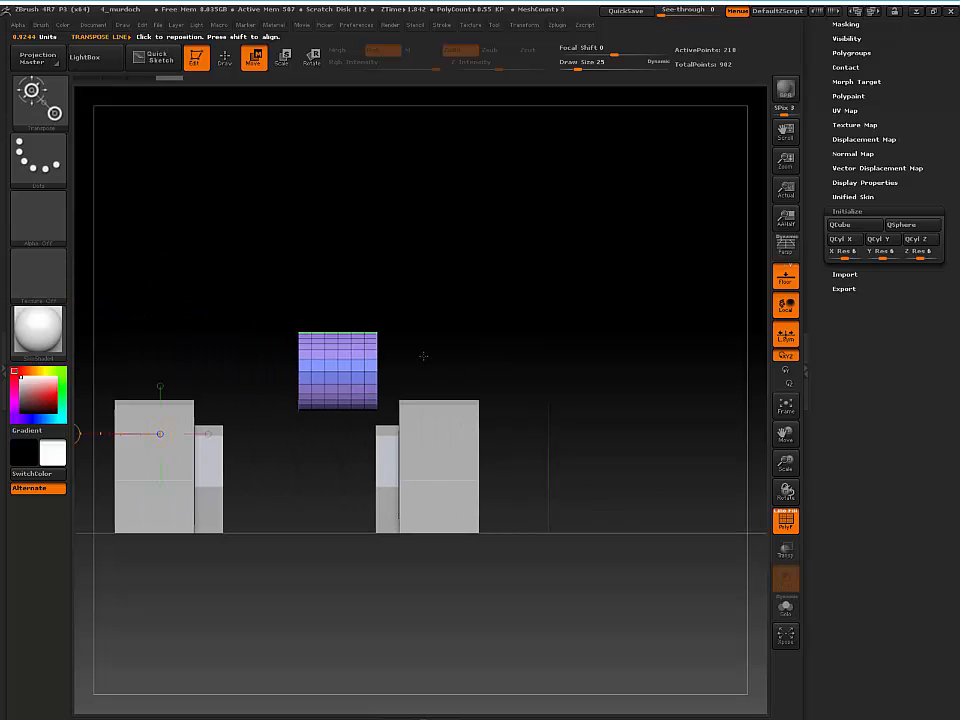
Shift the cylinder sideways with the transpose line to centre it over the gap between the tapered parts
drag(364, 349, 557, 349)
drag(460, 349, 420, 348)
mouse_move(414, 289)
mouse_down()
mouse_move(366, 298)
mouse_move(409, 300)
mouse_move(399, 286)
mouse_up()
drag(393, 362, 599, 362)
drag(495, 363, 437, 366)
drag(375, 431, 416, 436)
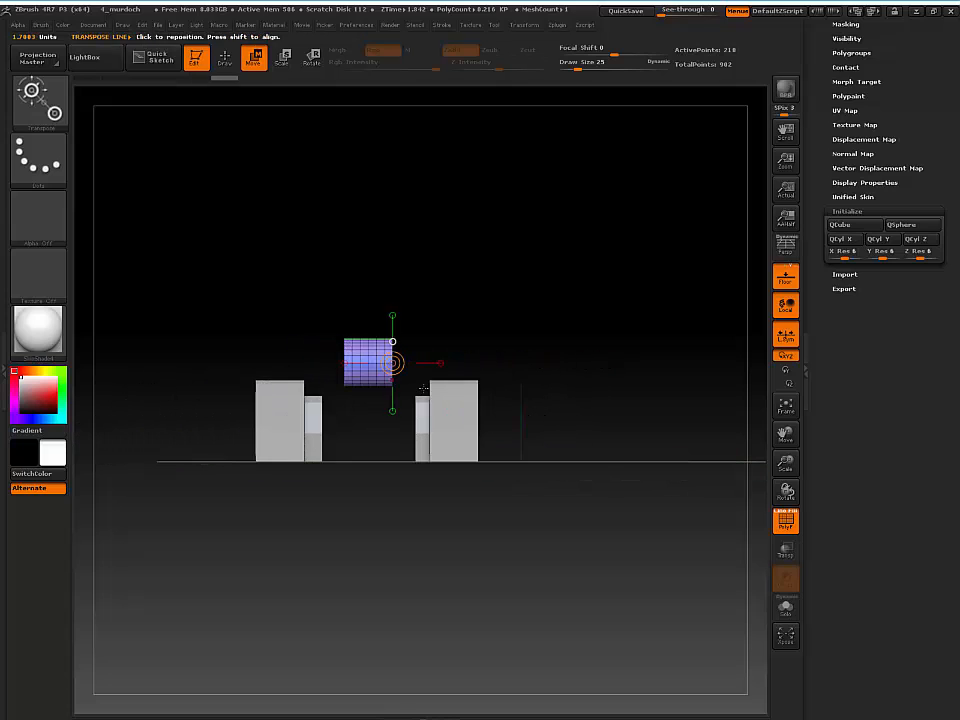
Stretch the cylinder lengthwise along its axis so it spans the gap between the tapered parts
alt+drag(462, 304, 450, 327)
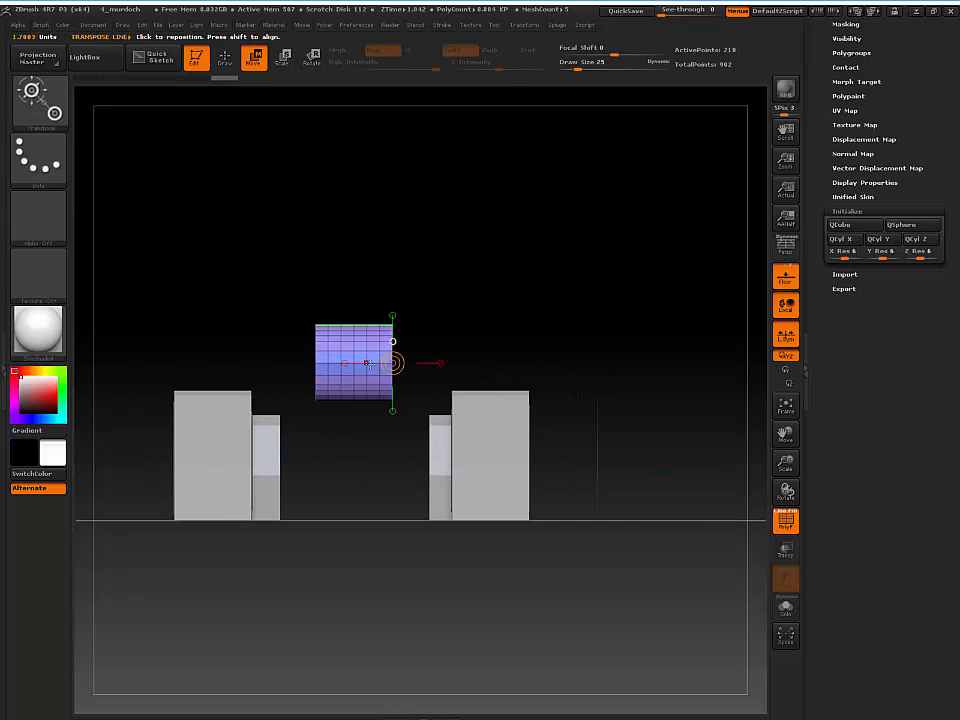
mouse_move(354, 363)
mouse_down()
mouse_move(365, 353)
mouse_move(614, 370)
mouse_up()
key(ctrl+z)
shift+drag(484, 363, 675, 371)
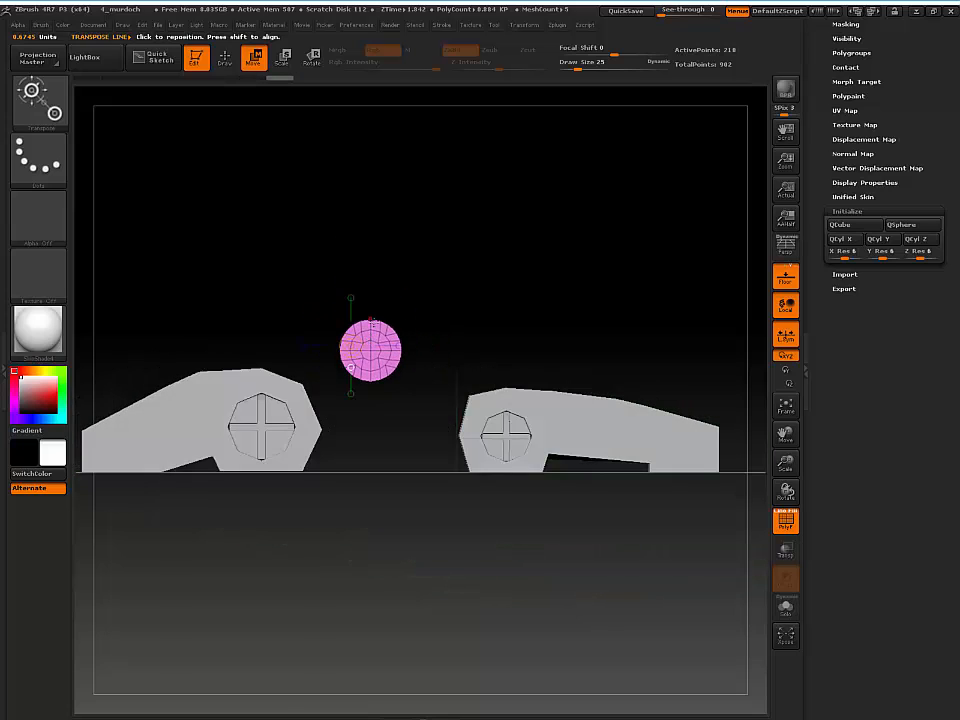
Scale the cylinder up uniformly to a larger diameter and raise it higher above the tapered parts
drag(370, 341, 371, 161)
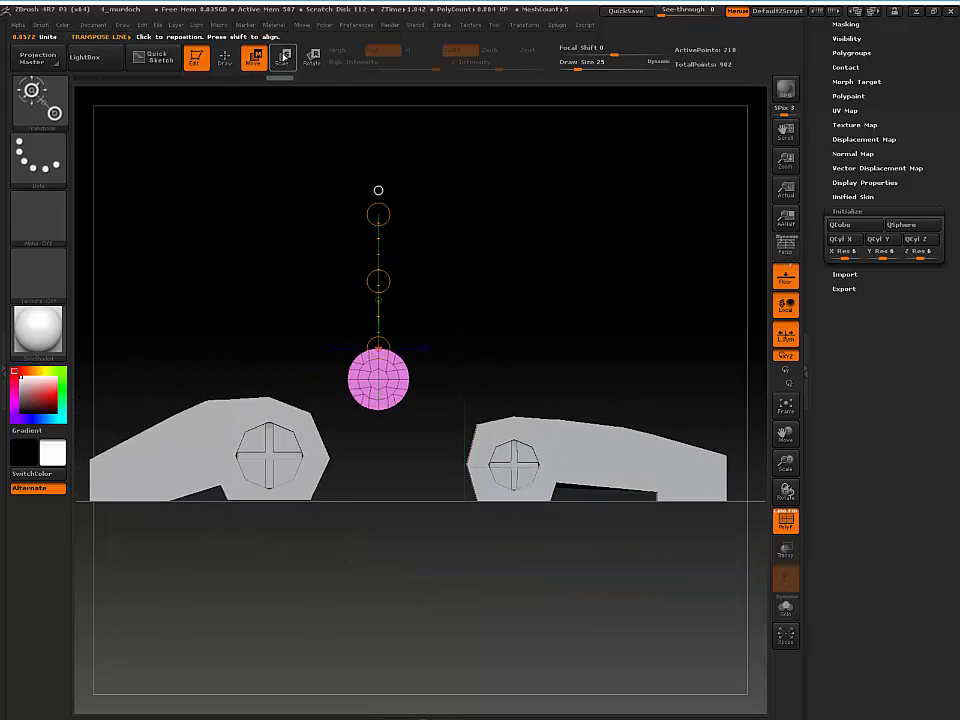
click(284, 58)
drag(382, 212, 476, 107)
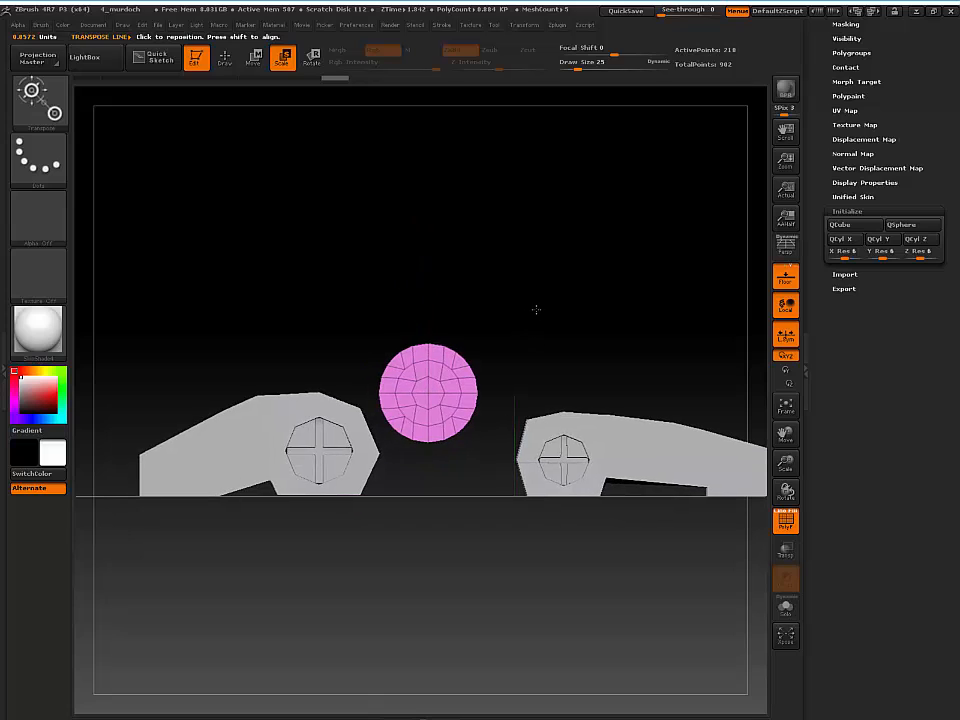
key(w)
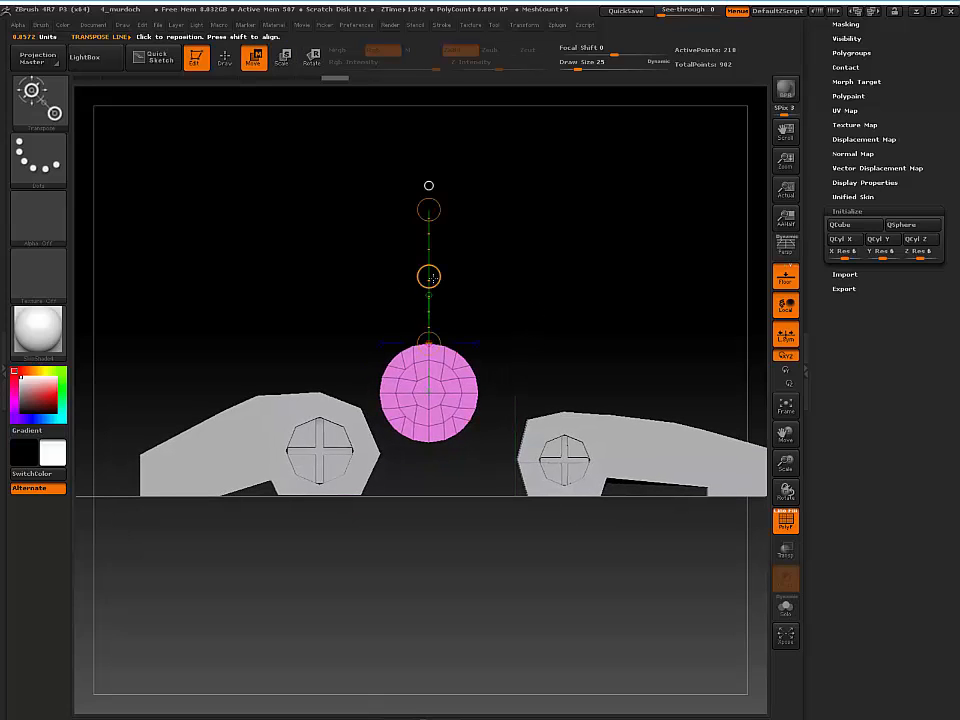
drag(428, 277, 436, 228)
Shorten the enlarged cylinder along its axis and keep it centred between the two rows of tapered parts
drag(490, 258, 568, 255)
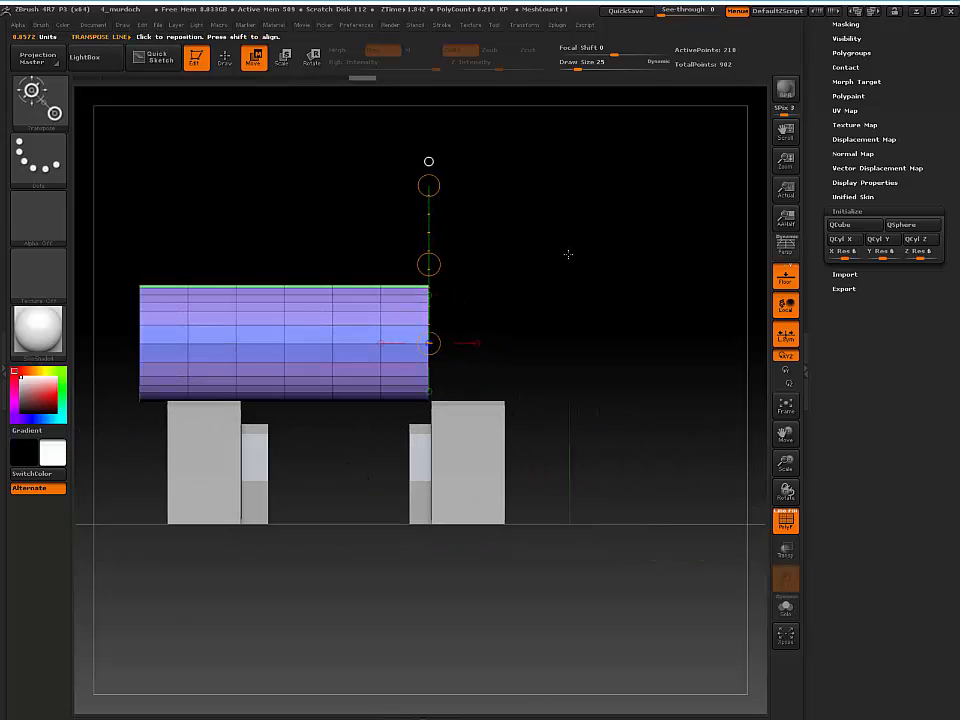
drag(319, 326, 511, 326)
alt+drag(461, 260, 516, 250)
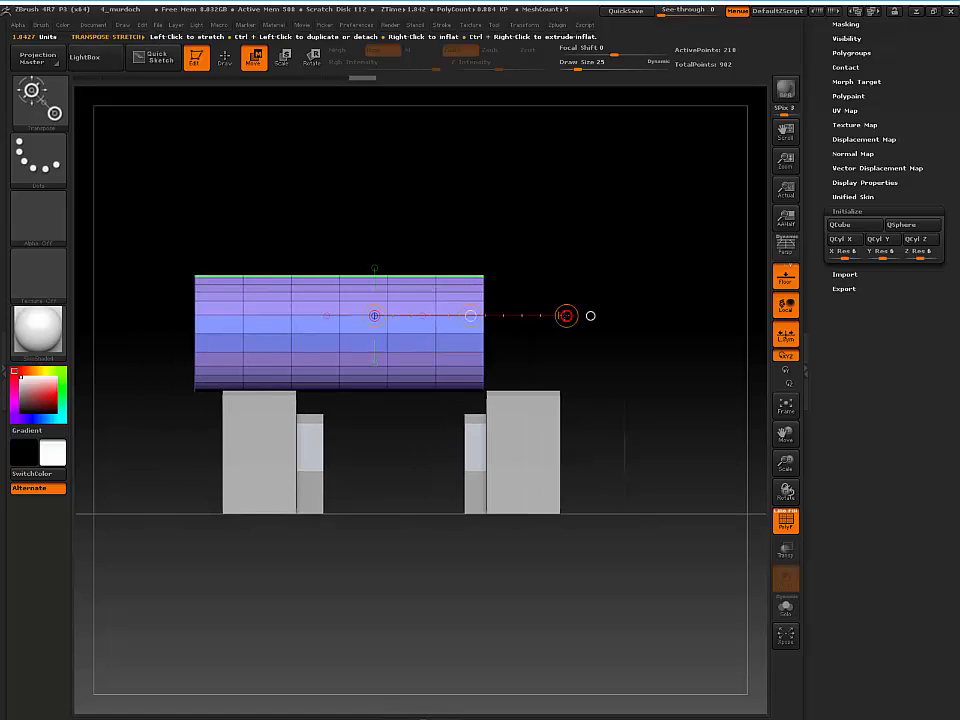
drag(566, 316, 512, 290)
shift+drag(639, 401, 616, 393)
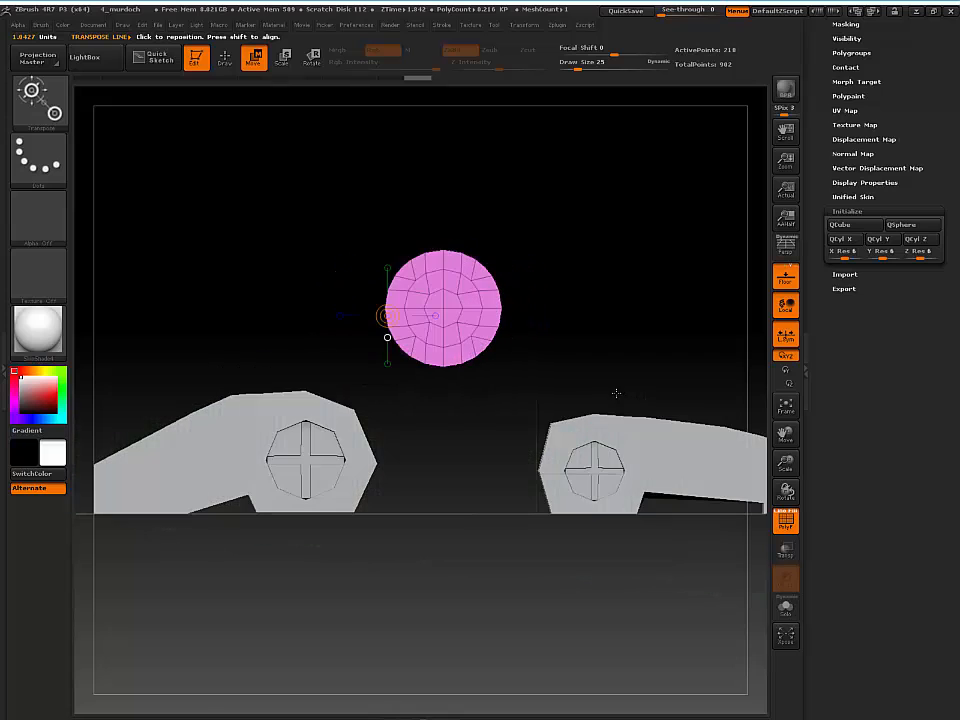
drag(598, 345, 561, 318)
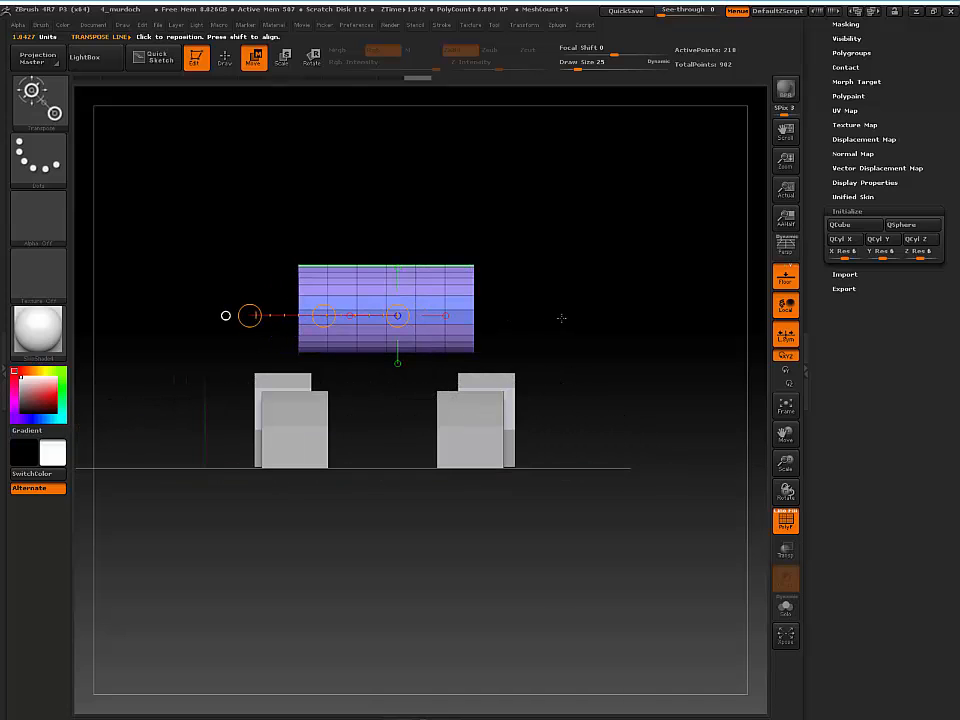
Scale the cylinder down uniformly, then fine-tune its size so it stays suspended between the two rows of tapered parts
key(e)
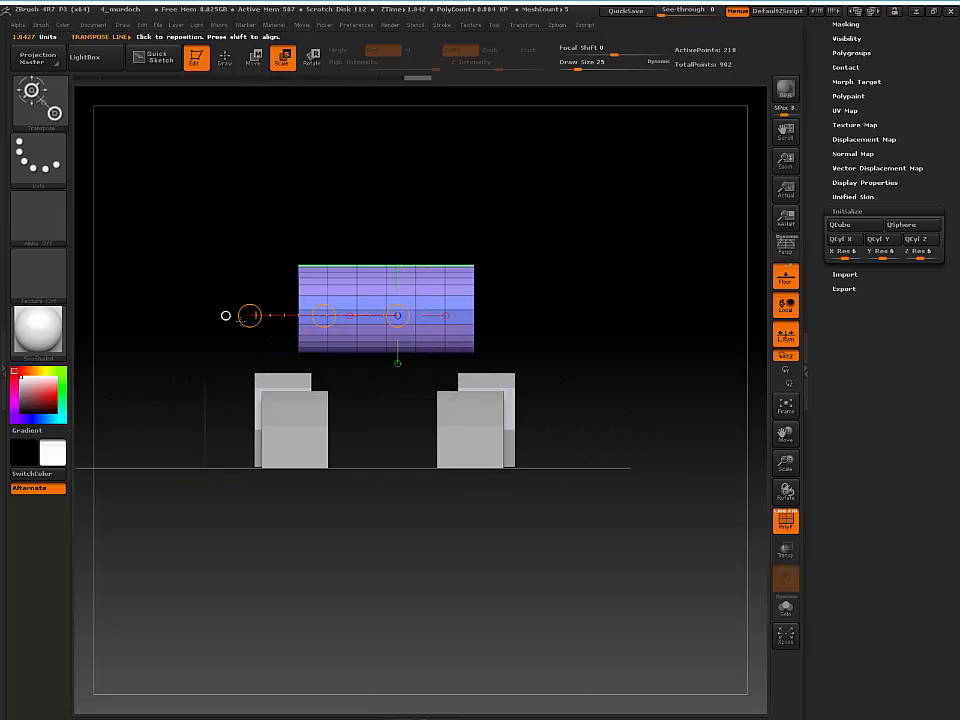
mouse_move(249, 315)
mouse_down()
mouse_move(290, 331)
mouse_move(238, 316)
mouse_up()
key(w)
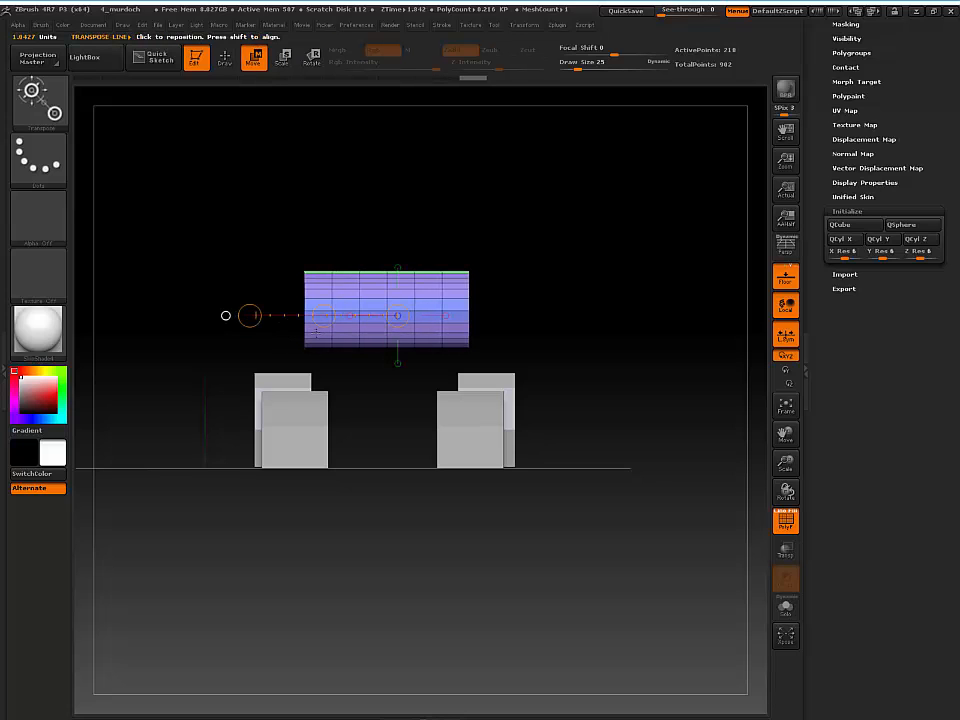
drag(505, 313, 462, 322)
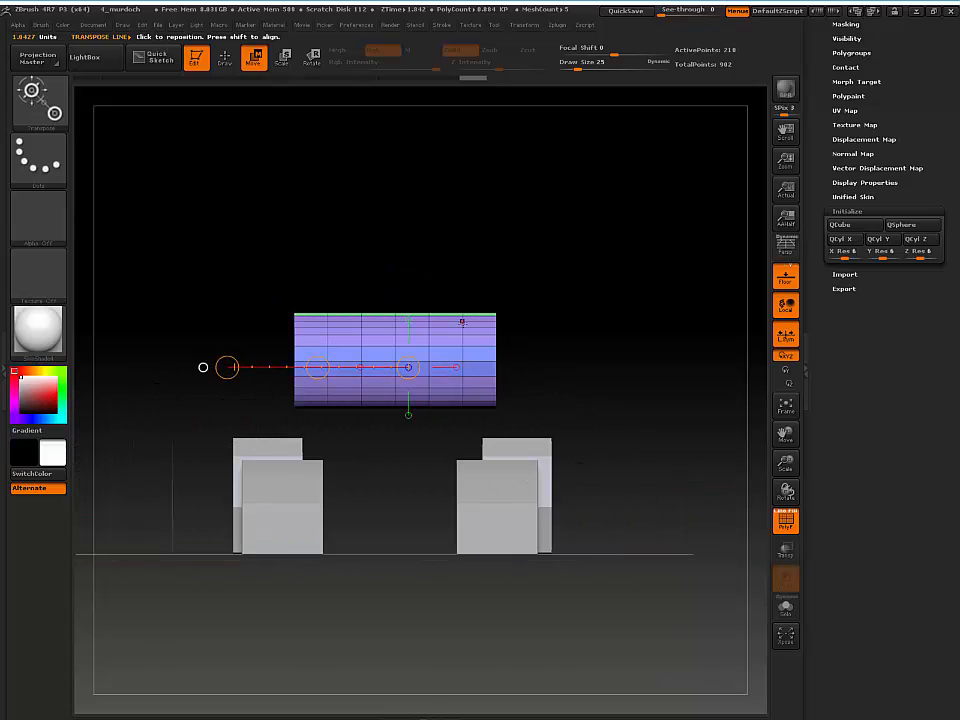
key(e)
mouse_move(226, 368)
mouse_down()
mouse_move(214, 368)
mouse_move(225, 367)
mouse_up()
shift+drag(585, 306, 636, 341)
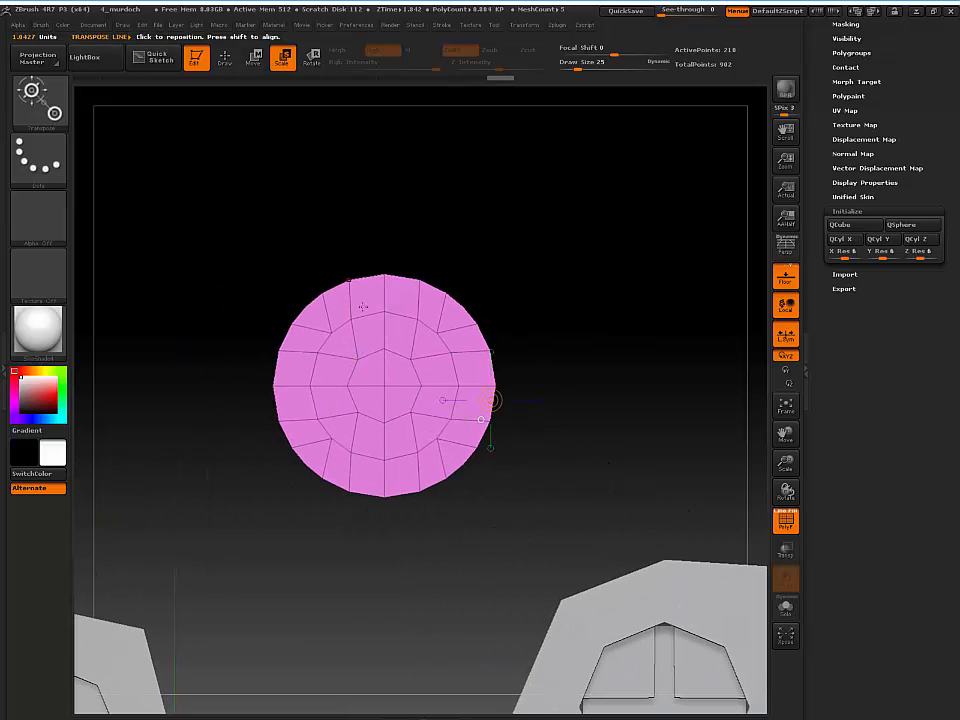
drag(362, 353, 369, 209)
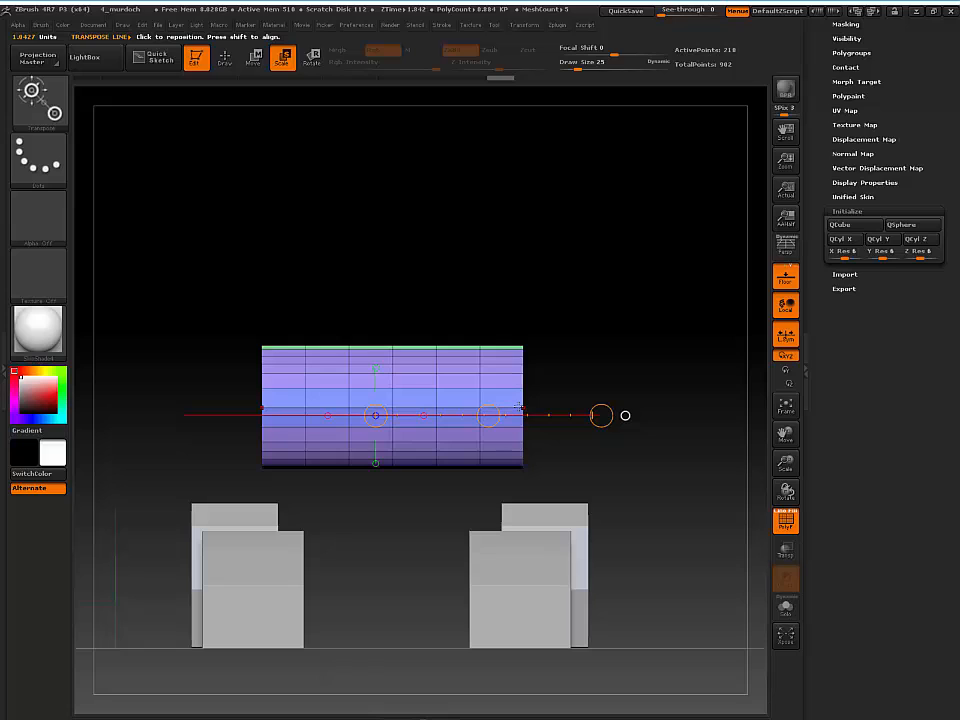
Straighten the inner grid on the cylinder's end cap by moving its points with the ZModeler Move action targeting Infinite Depth
key(q)
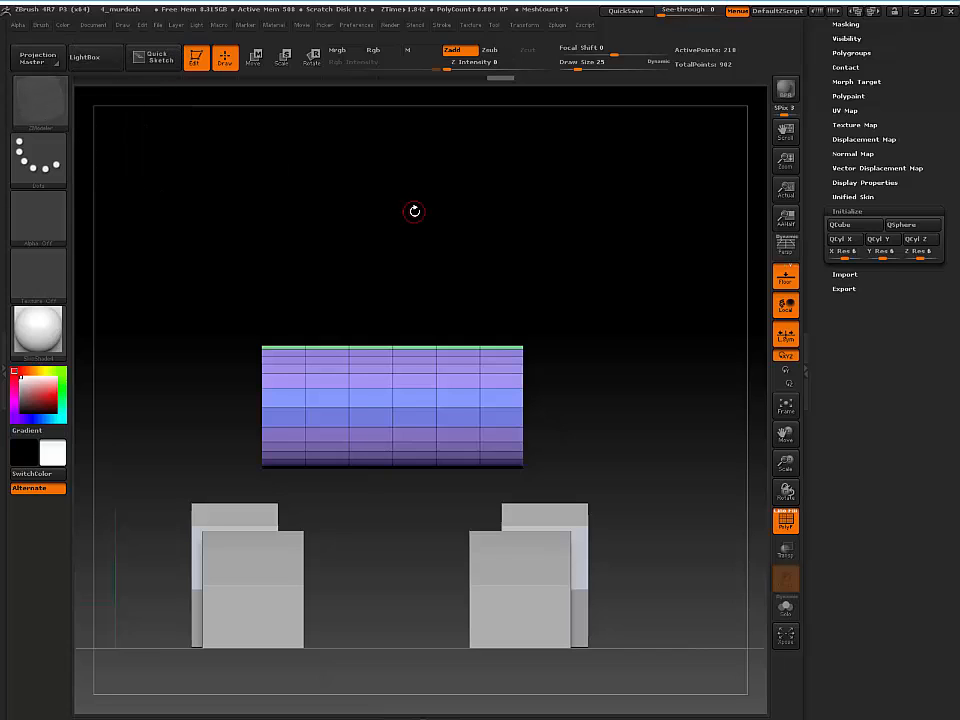
drag(449, 233, 547, 271)
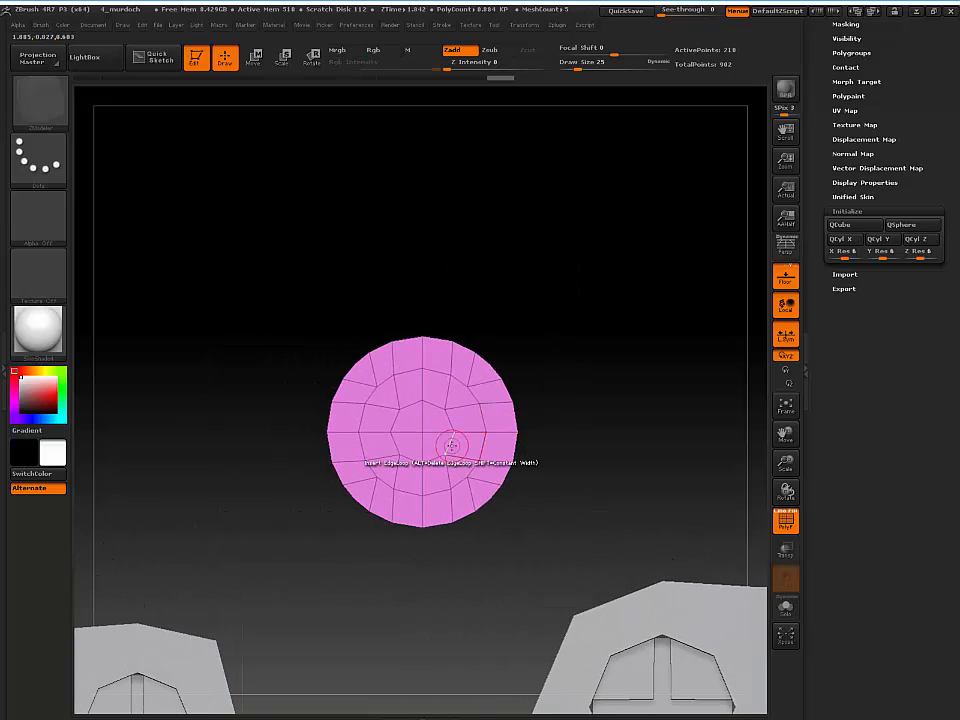
key(space)
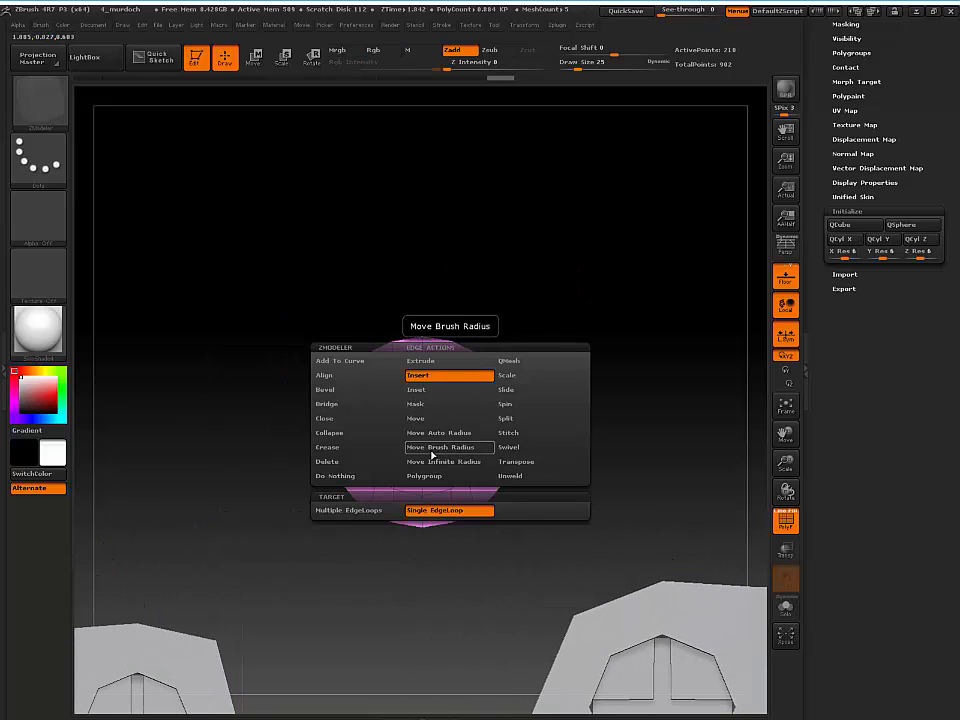
click(420, 418)
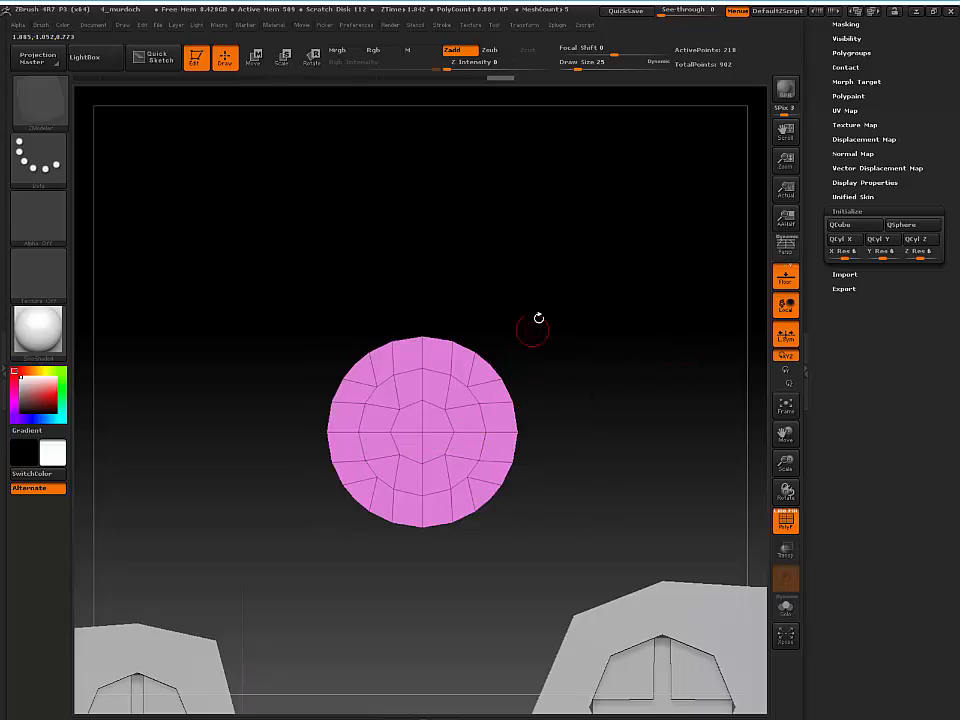
right_click(444, 409)
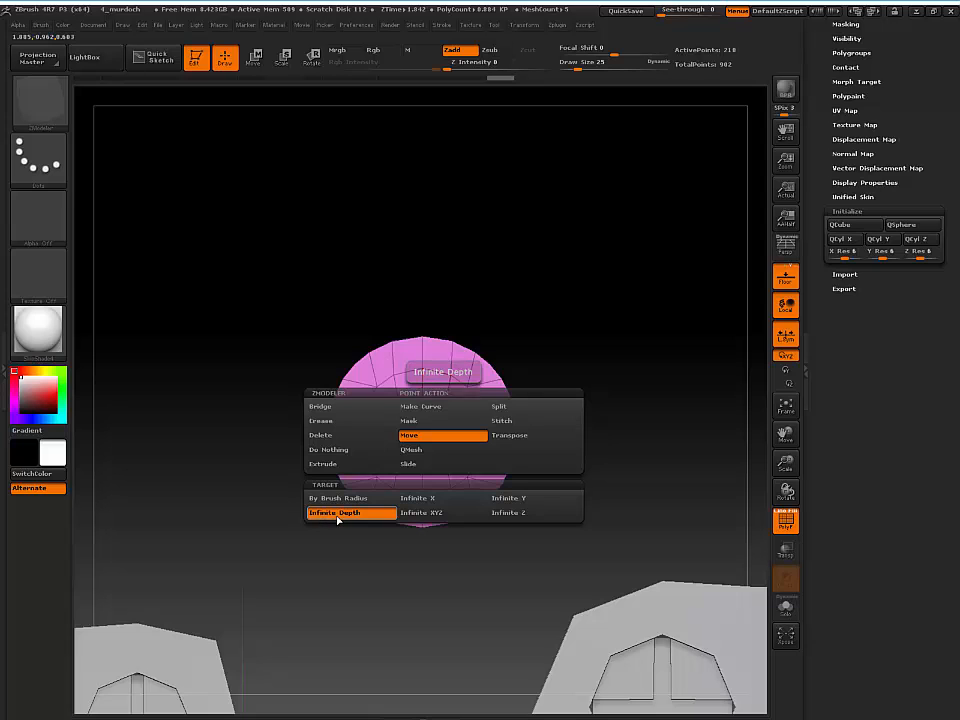
alt+drag(335, 546, 335, 600)
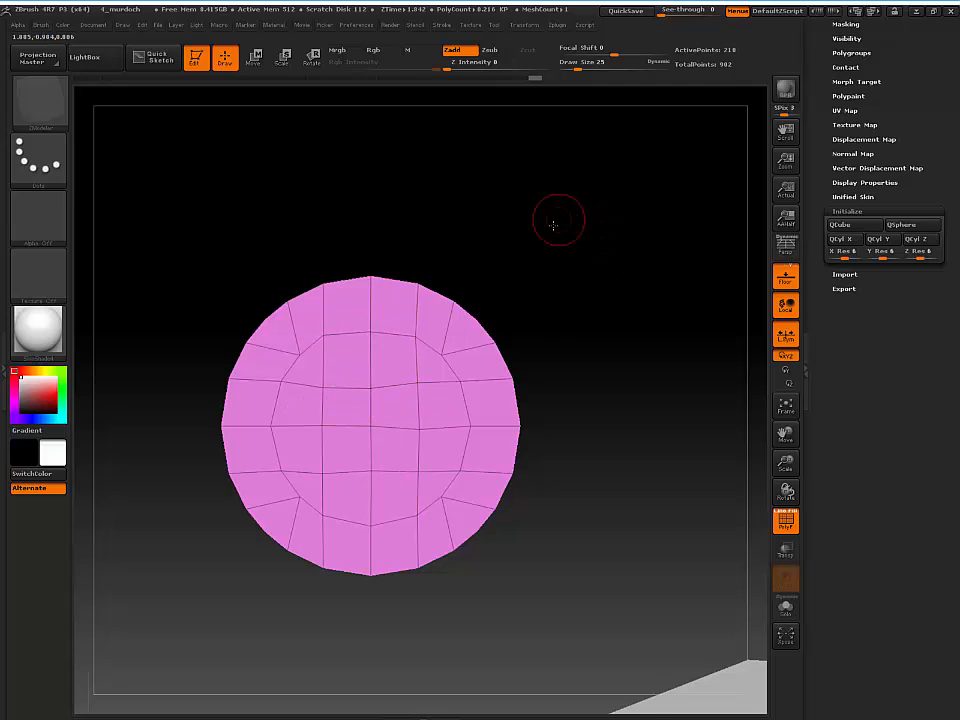
Insert a single edge loop around the cylinder within the last segment near each end
drag(553, 223, 618, 321)
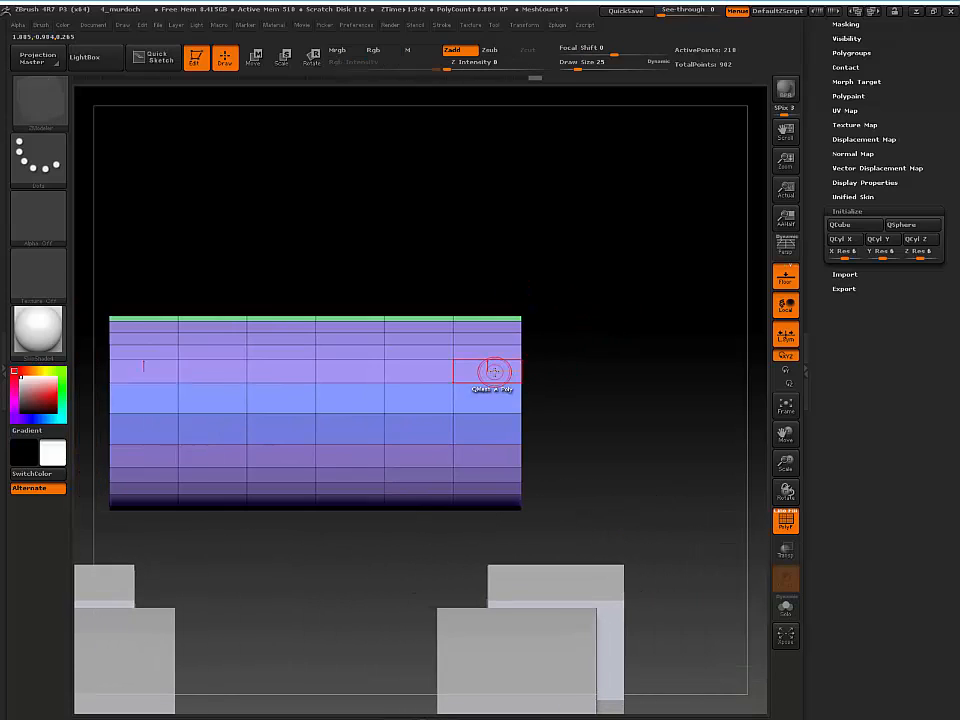
key(space)
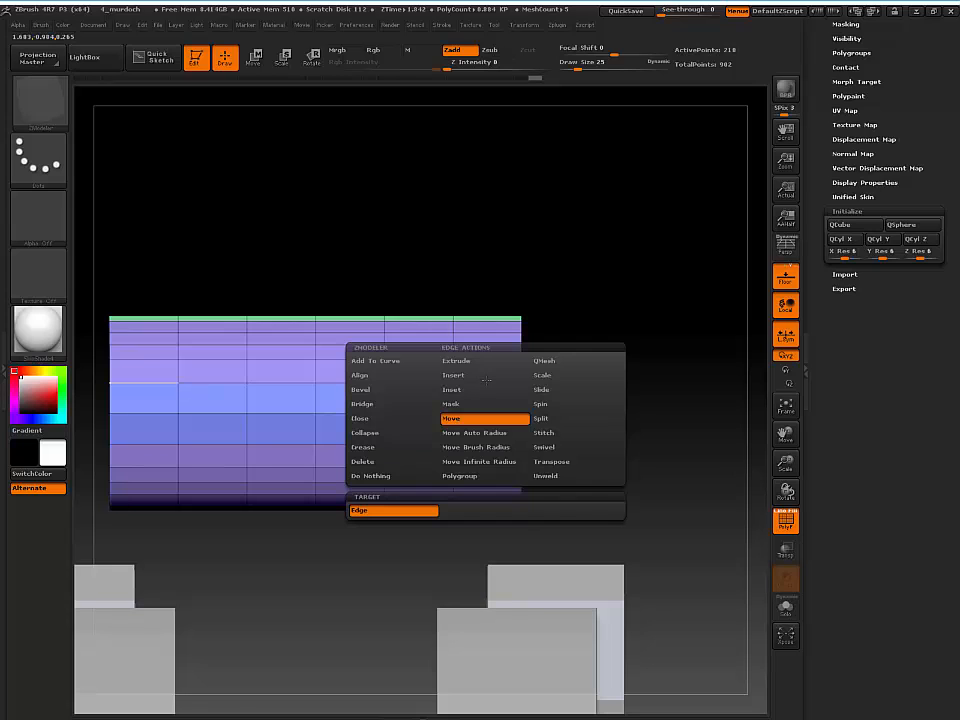
click(477, 379)
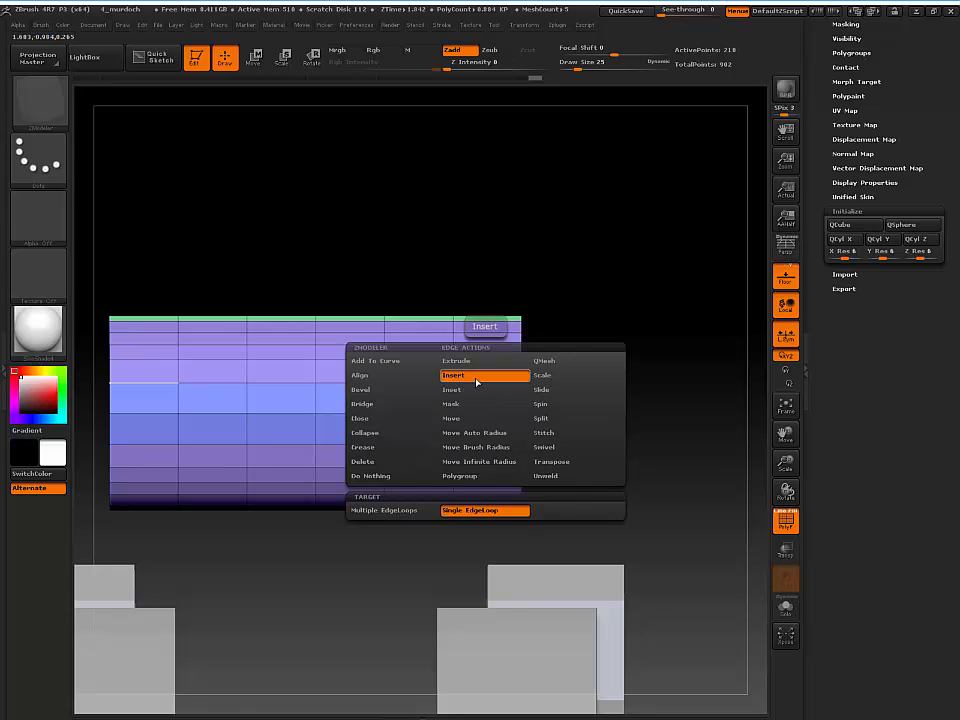
drag(476, 388, 478, 383)
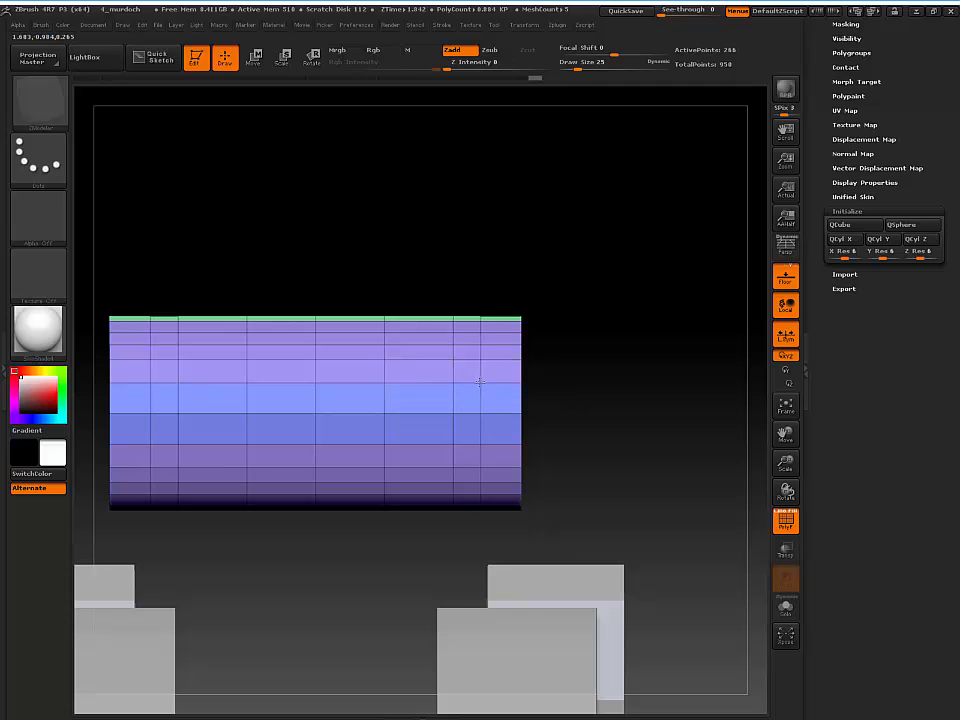
Set polygon QMesh to A Single Poly and mark the two central vertical columns of end-cap polygons as one strip
drag(586, 324, 535, 291)
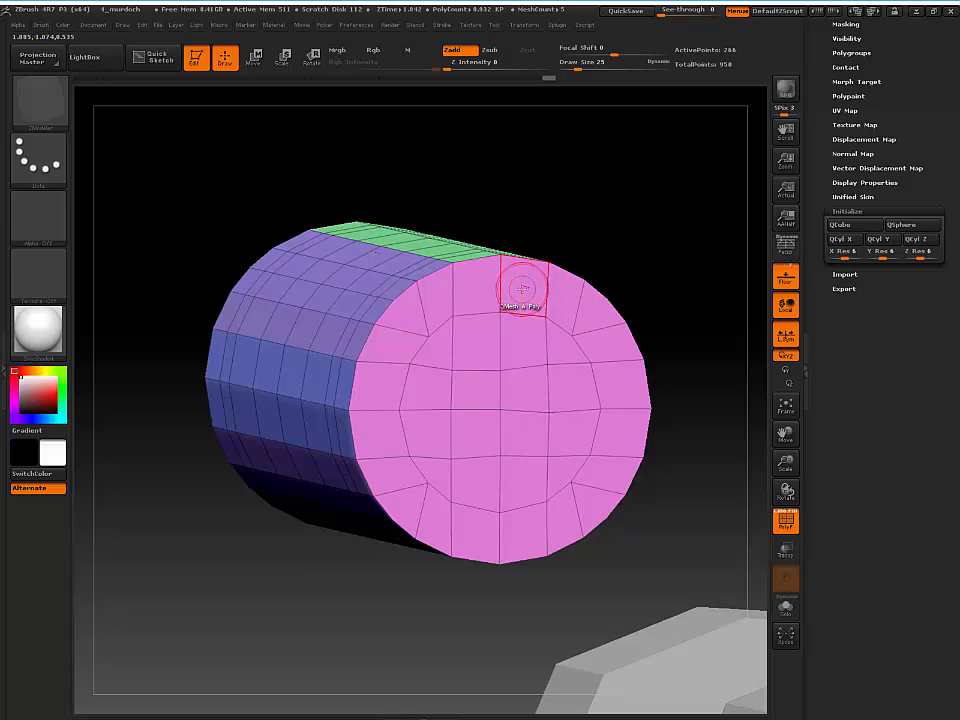
key(space)
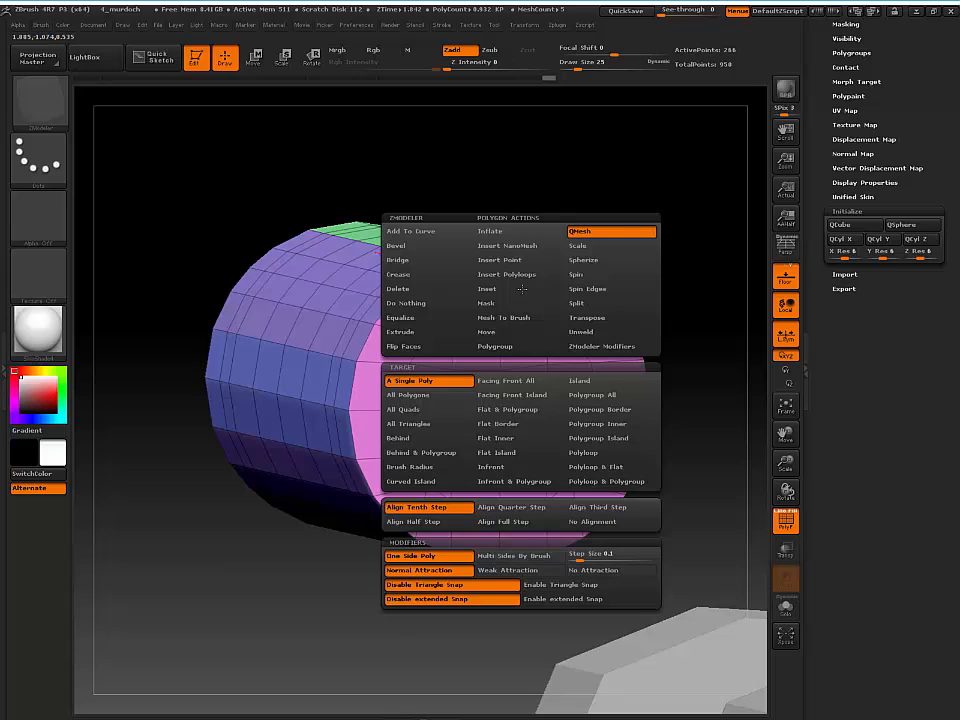
click(468, 381)
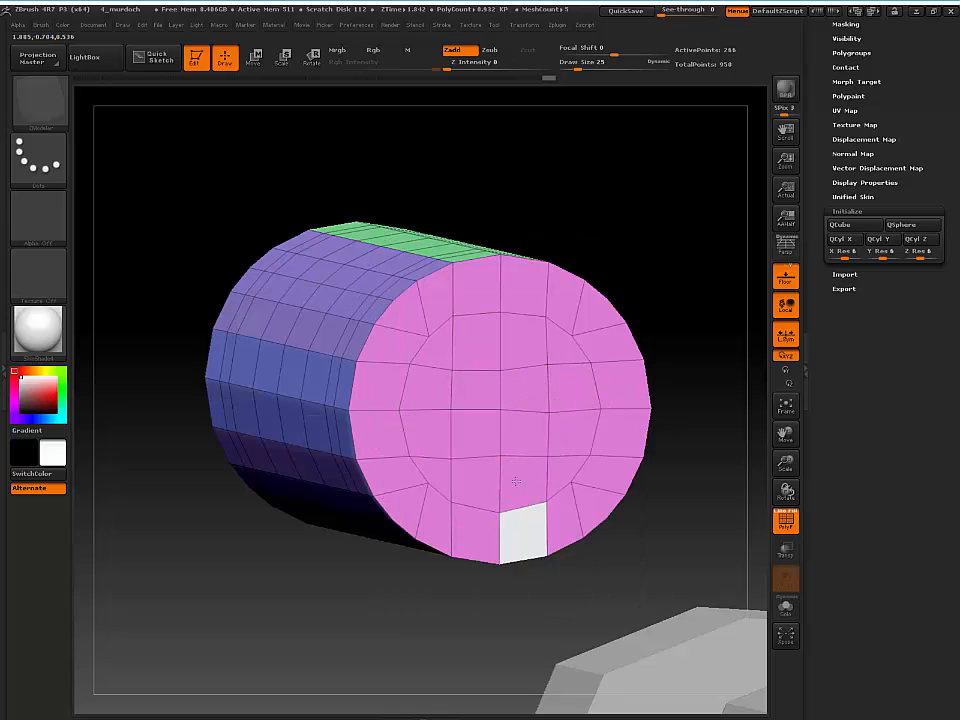
drag(514, 536, 511, 299)
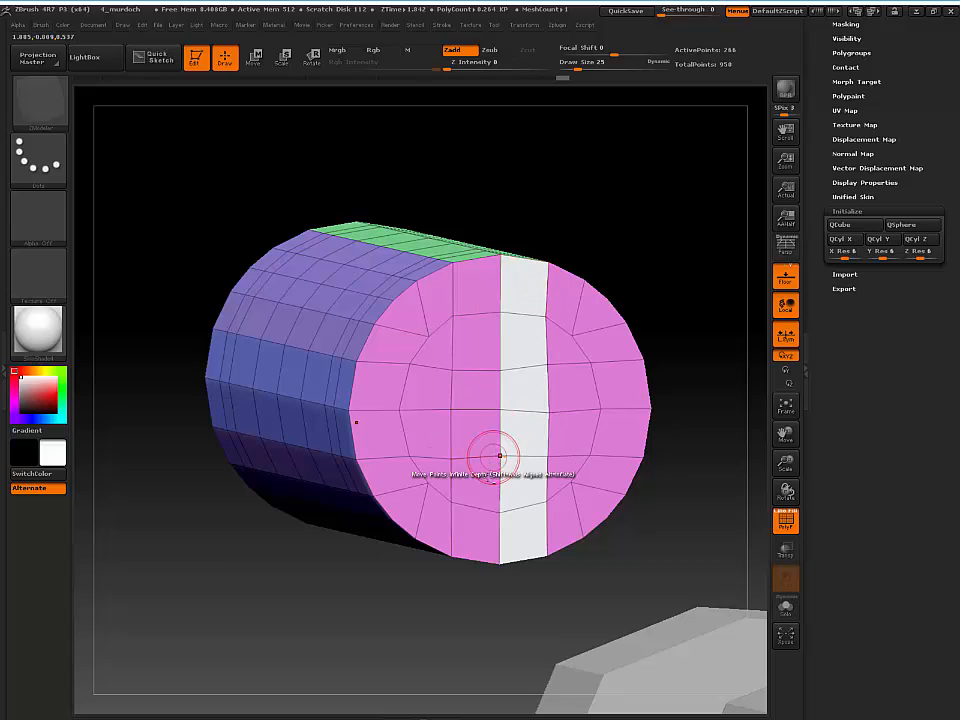
drag(489, 531, 482, 305)
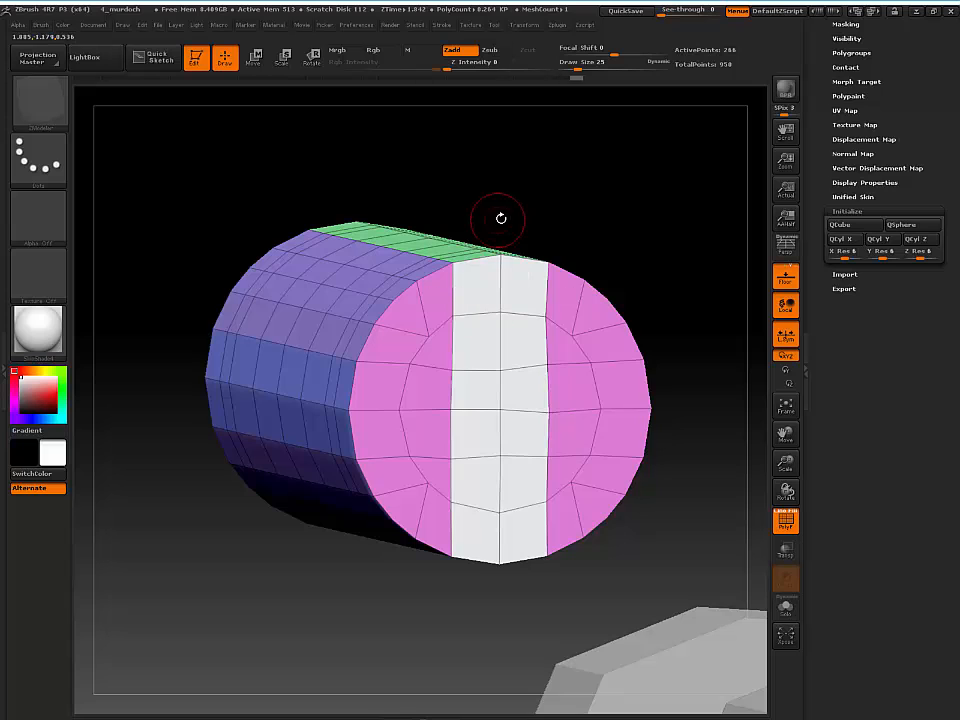
Push the marked vertical strip inward with QMesh as far as the inserted edge loop to cut a slot in the cylinder's end
drag(499, 216, 563, 264)
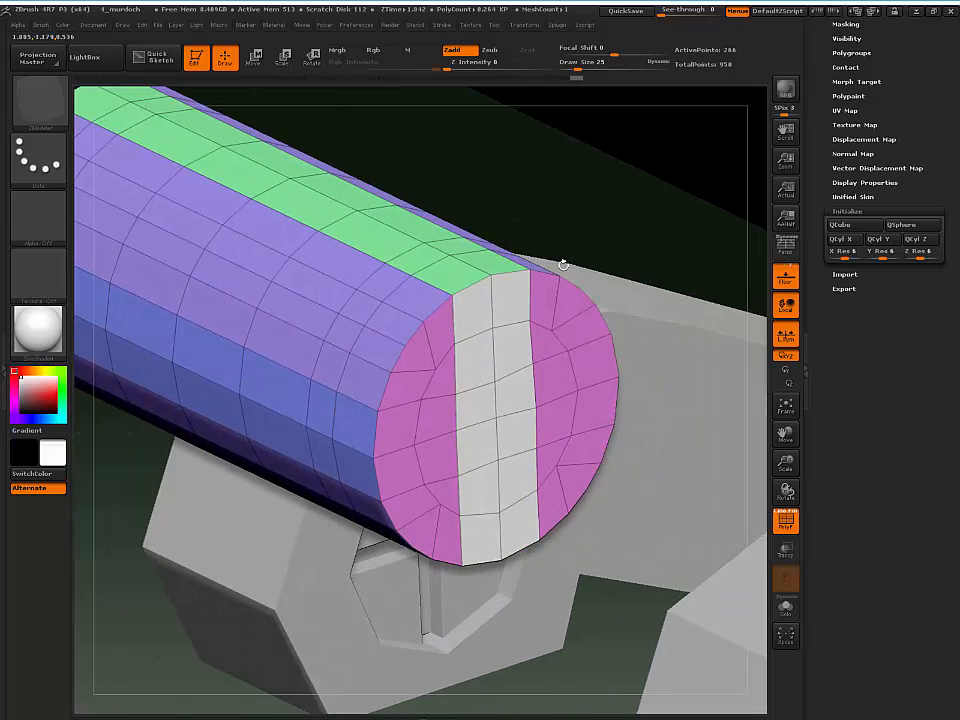
drag(511, 305, 420, 259)
drag(584, 146, 568, 185)
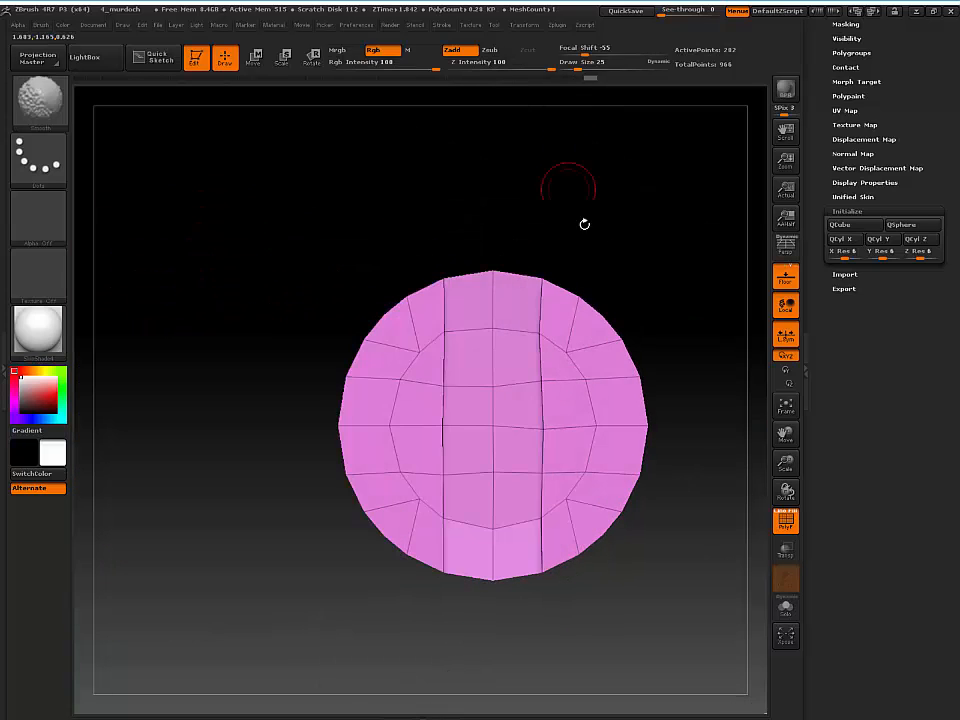
alt+drag(596, 232, 545, 180)
drag(546, 190, 582, 232)
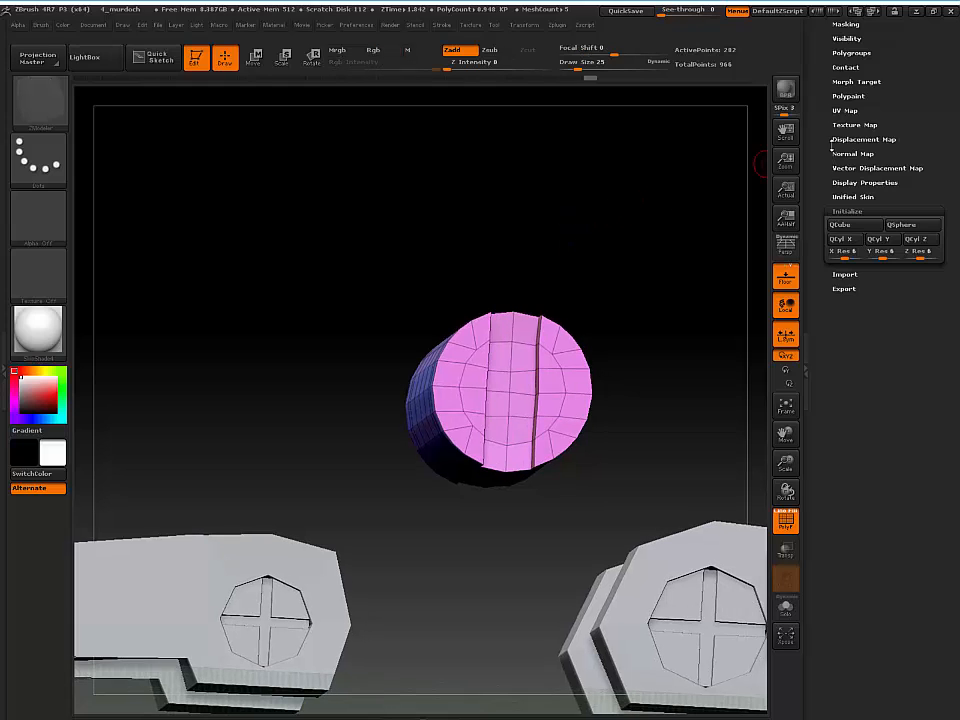
Activate Dynamic Subdiv for the slotted cylinder in its geometry settings
scroll(831, 147, up, 5)
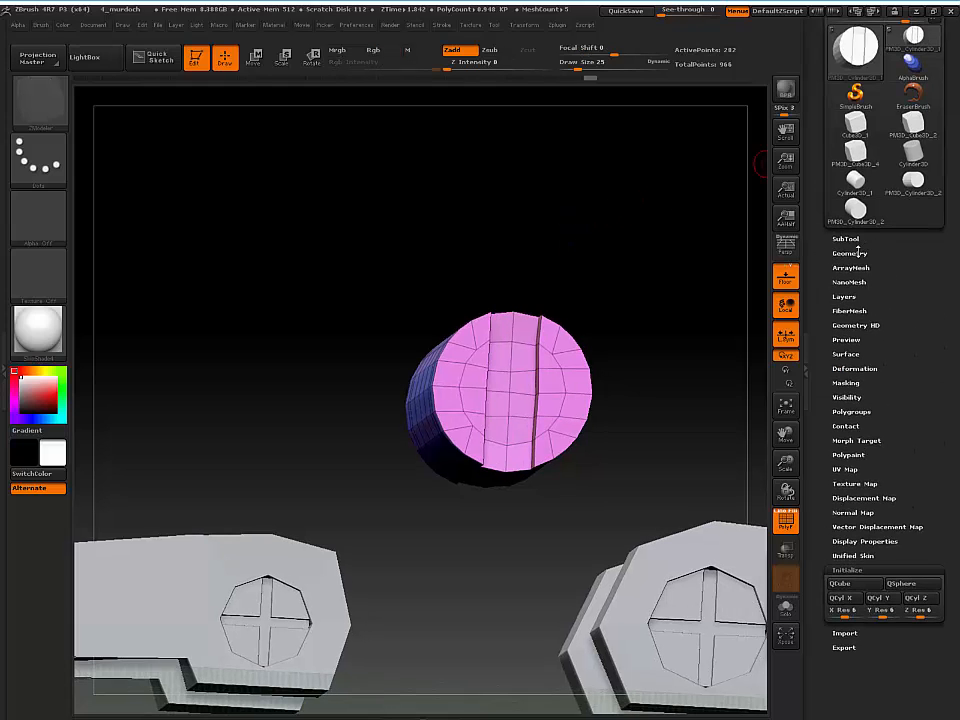
click(858, 252)
drag(818, 363, 818, 321)
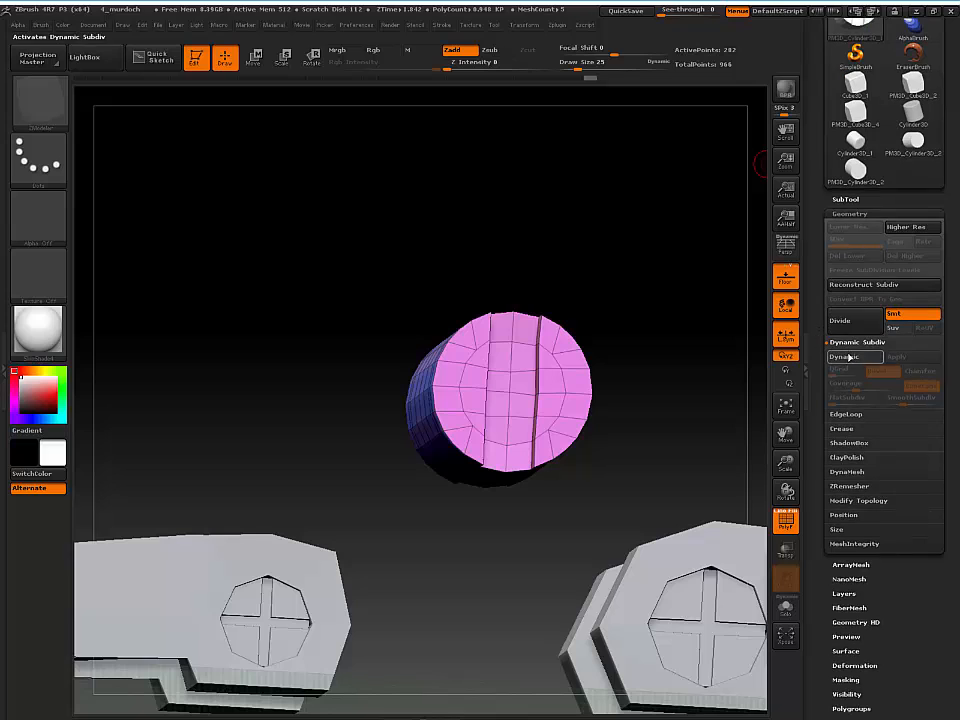
click(851, 343)
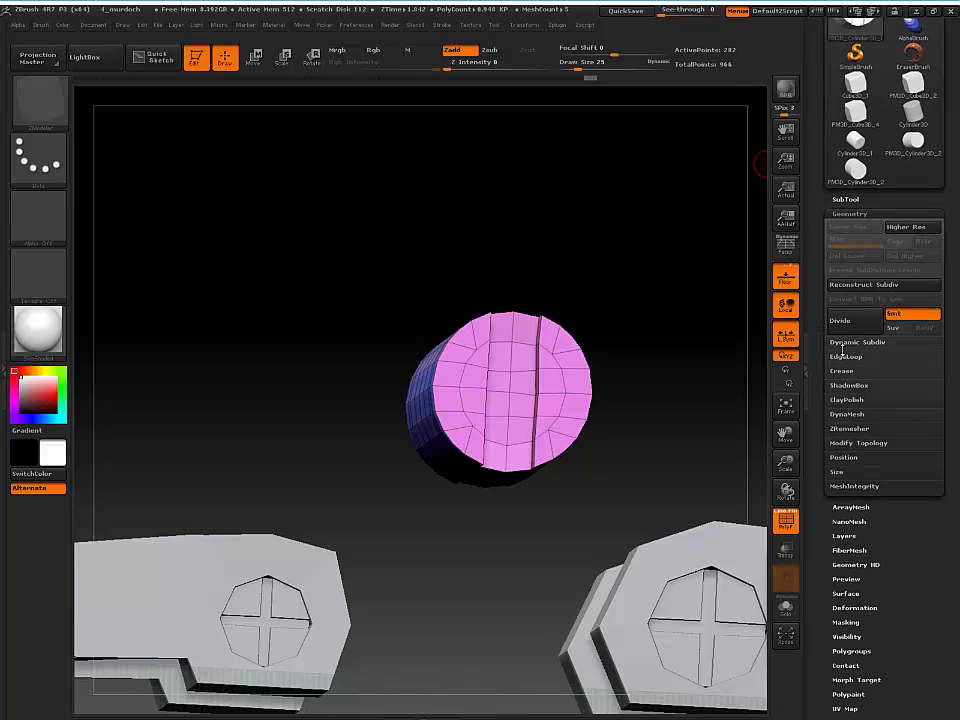
click(843, 343)
click(848, 357)
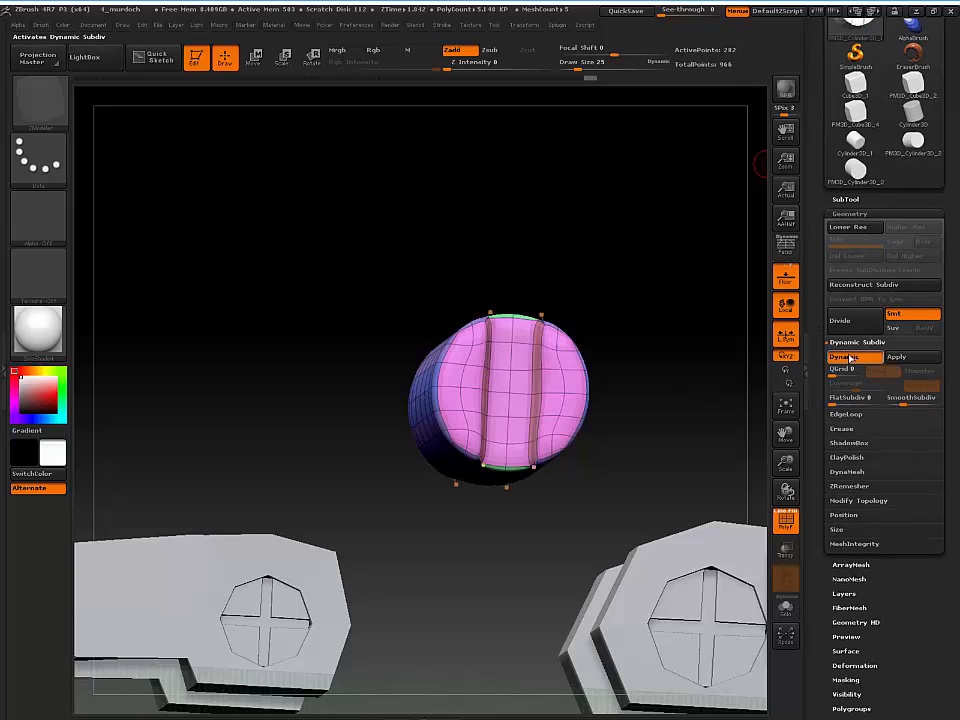
Hide the polygon wireframe, set SmoothSubdiv to 3 and examine the rounded cylinder and its slotted ends
mouse_move(554, 213)
mouse_down()
mouse_move(579, 244)
mouse_move(583, 216)
mouse_move(574, 336)
mouse_move(561, 249)
mouse_move(624, 253)
mouse_up()
key(shift)
key(shift+f)
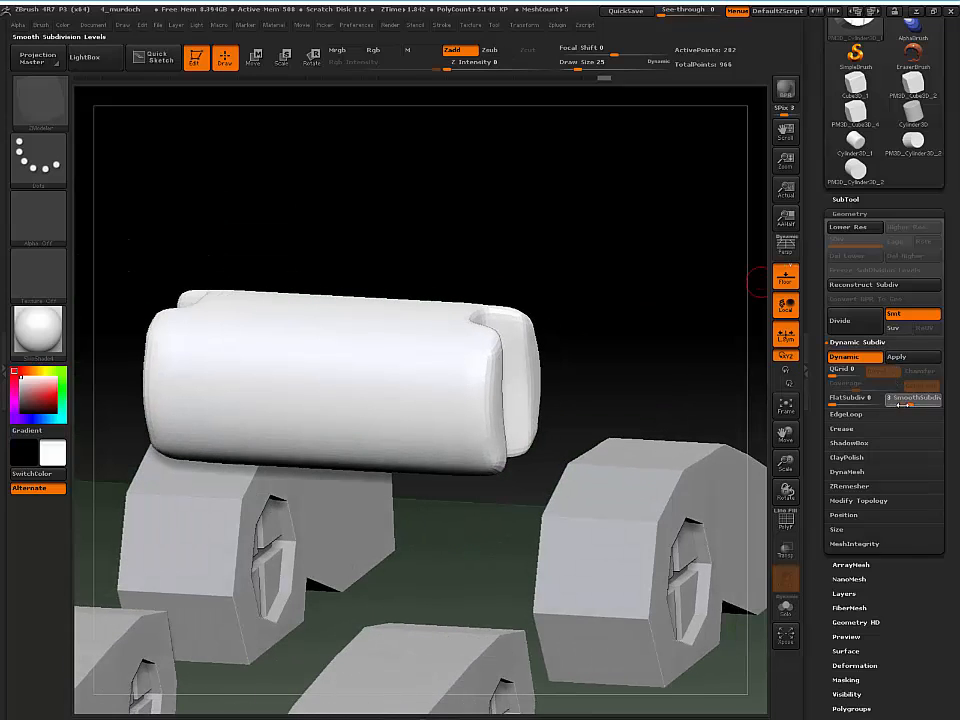
drag(615, 261, 576, 313)
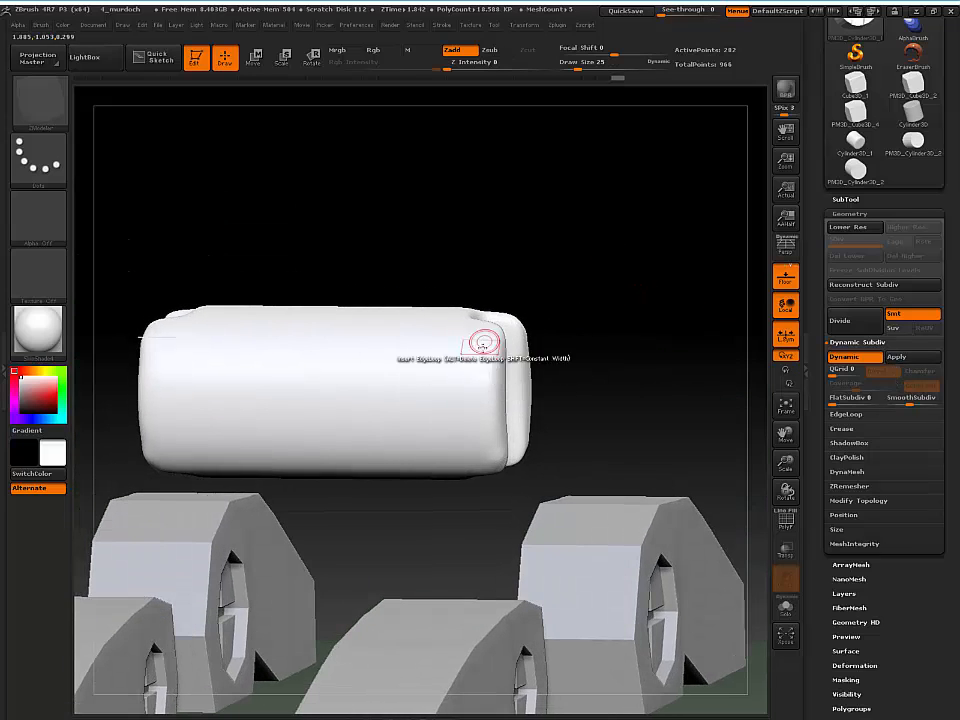
drag(561, 242, 533, 352)
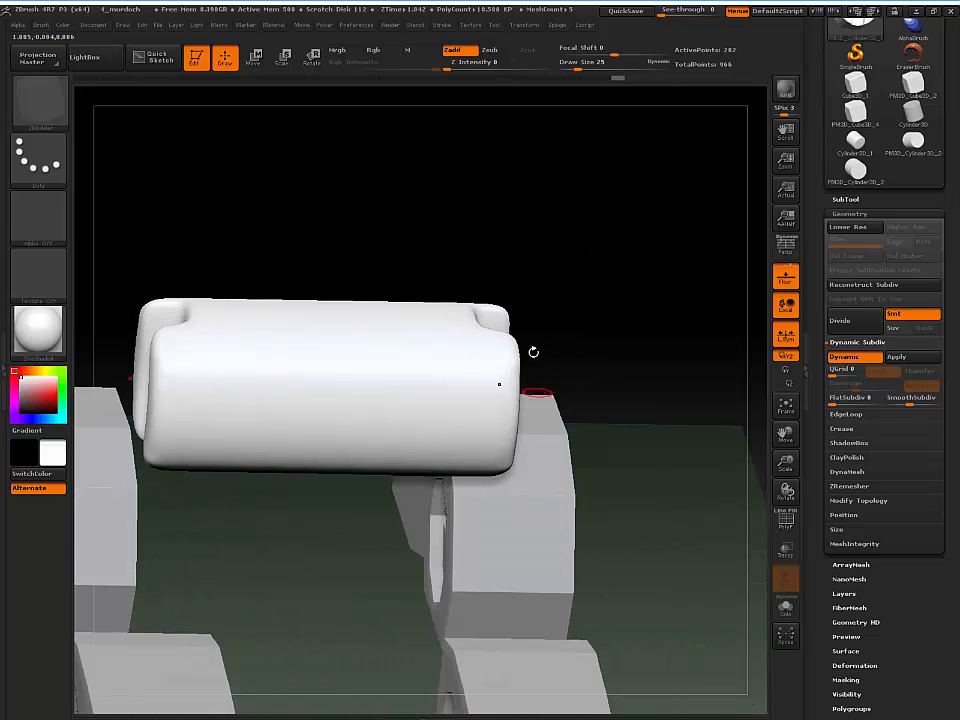
Lower SmoothSubdiv to its minimum and show the cylinder's polygon wireframe
drag(894, 400, 881, 400)
mouse_move(581, 272)
mouse_down()
mouse_move(575, 265)
mouse_move(585, 266)
mouse_up()
key(shift+f)
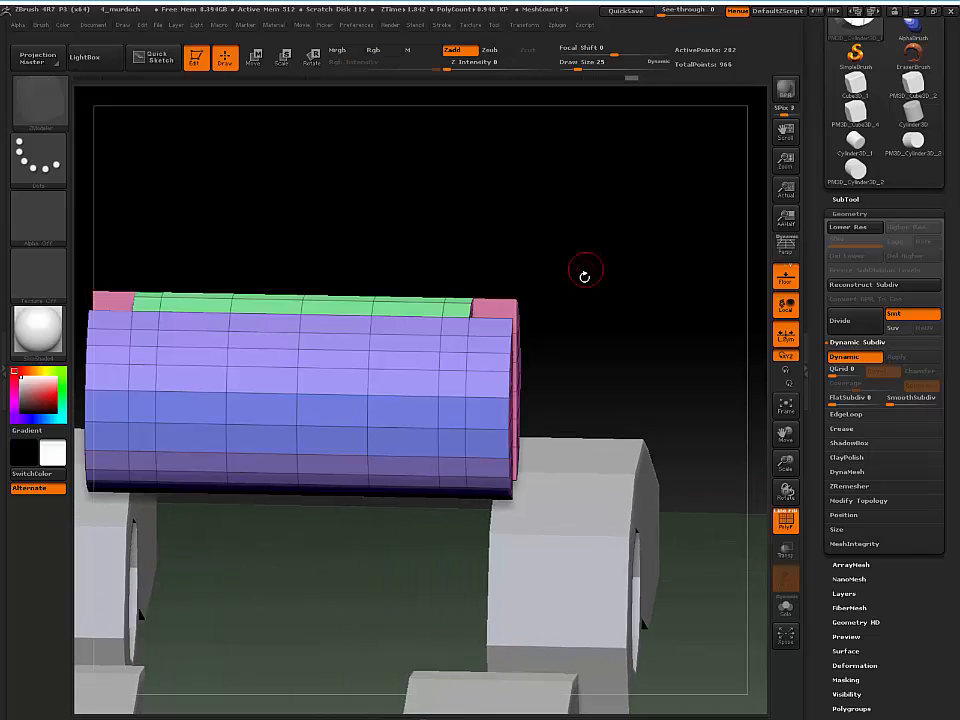
Insert supporting edge loops close to the cylinder's end edges and on both sides of the slot floor edge
click(503, 335)
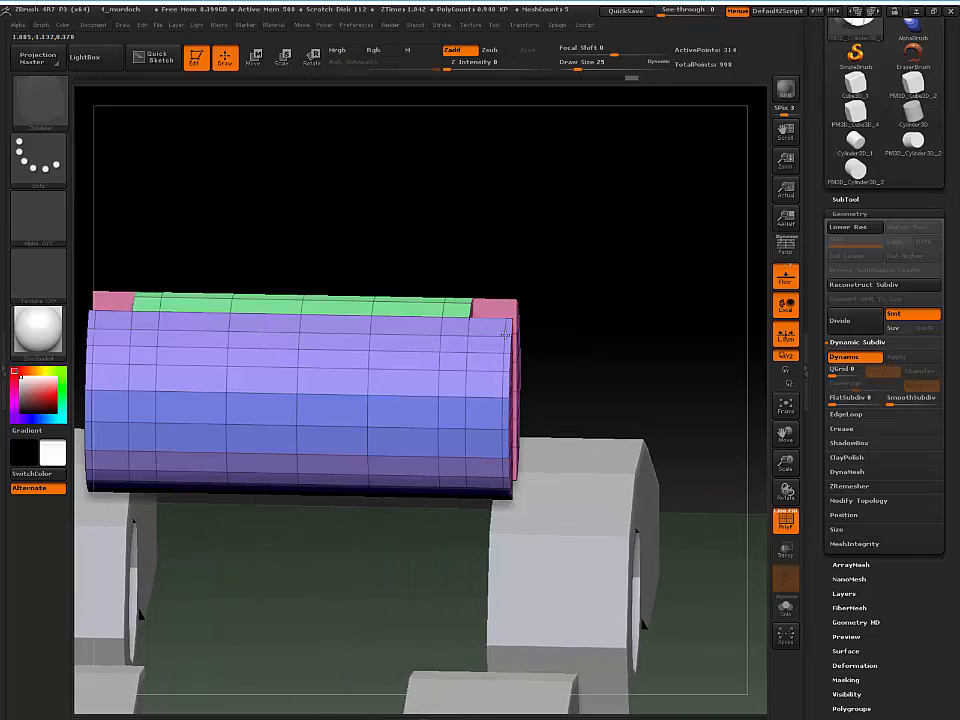
drag(570, 230, 568, 302)
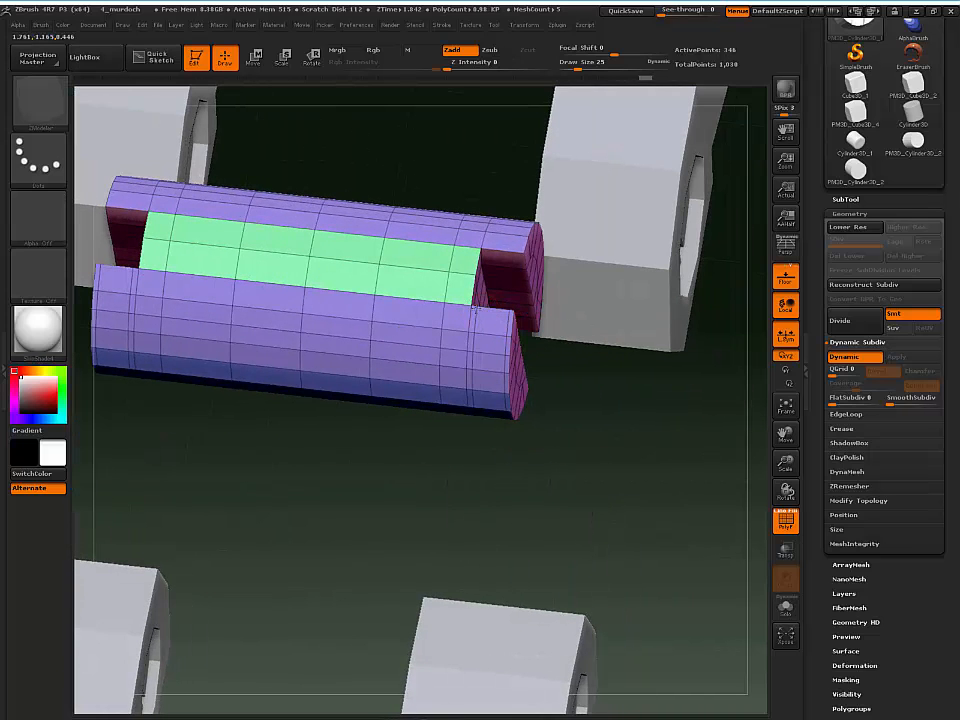
click(466, 303)
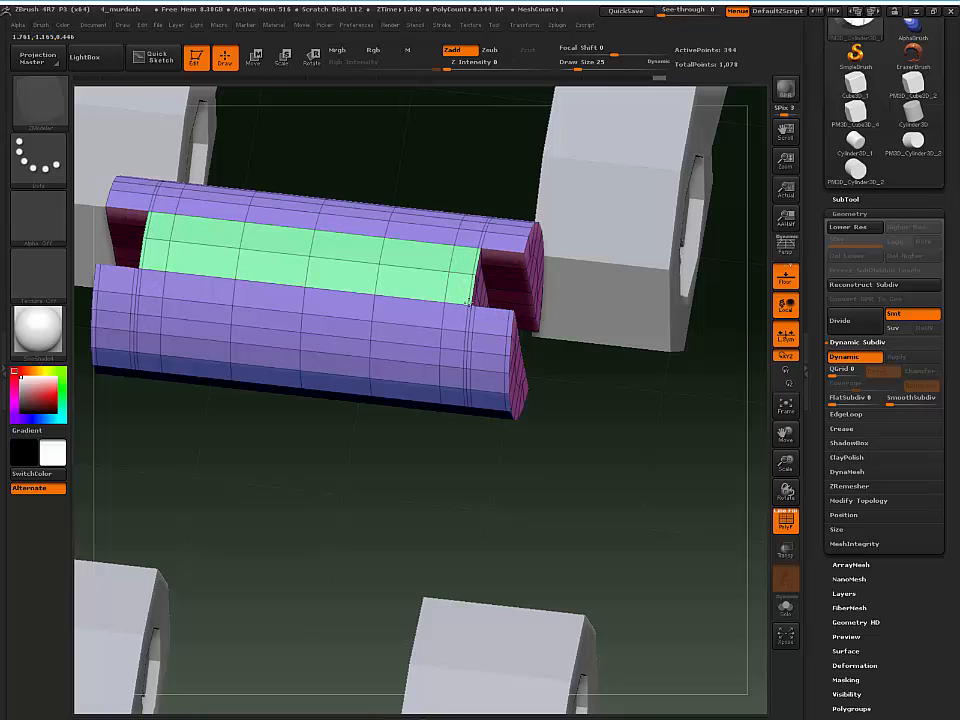
mouse_move(582, 433)
mouse_down()
mouse_move(587, 447)
mouse_move(575, 412)
mouse_up()
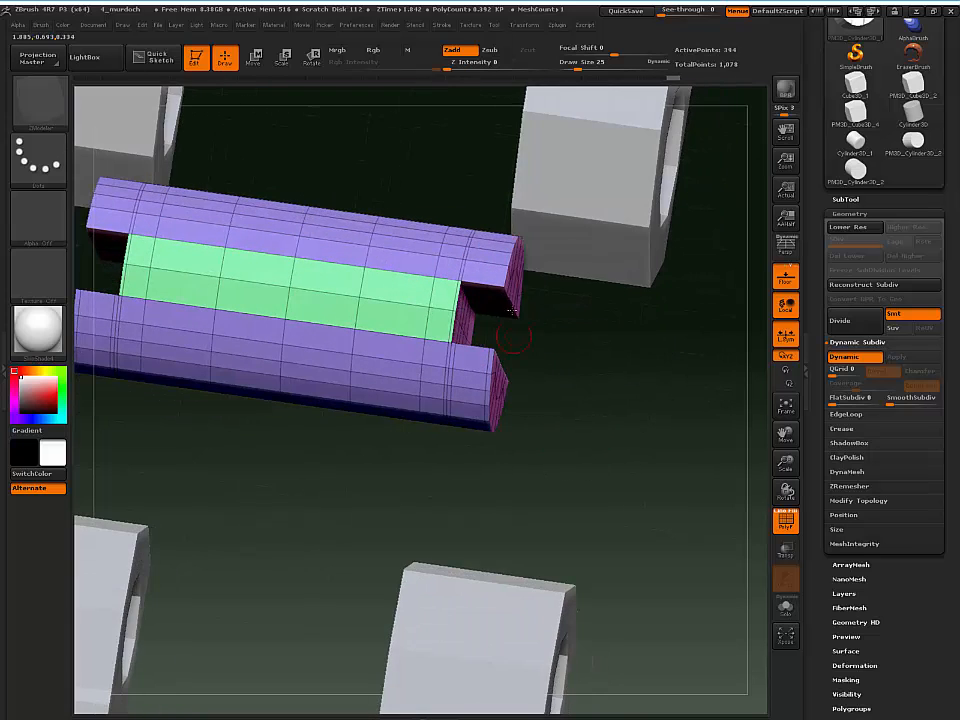
Insert one more supporting edge loop beside the cylinder's slot floor edge and set SmoothSubdiv to 2
click(463, 277)
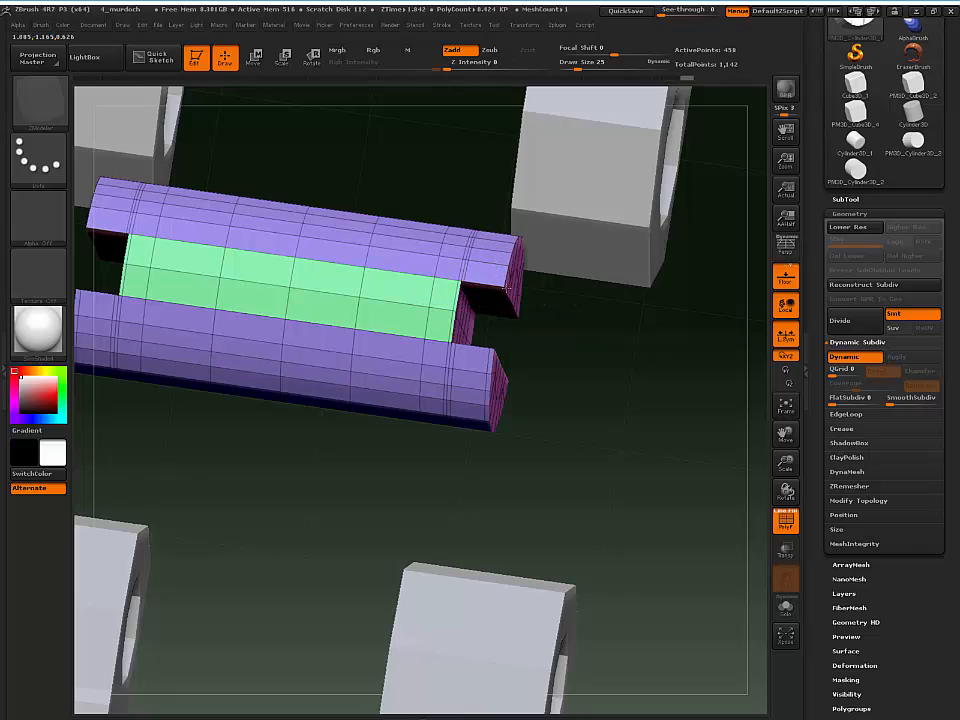
drag(563, 363, 752, 378)
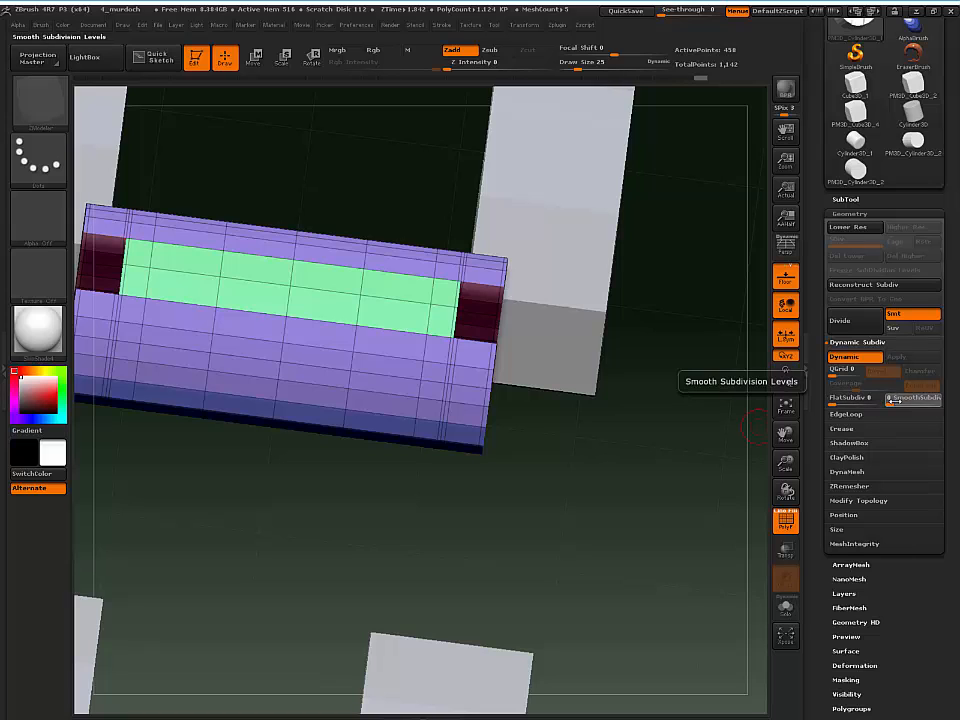
drag(893, 398, 904, 401)
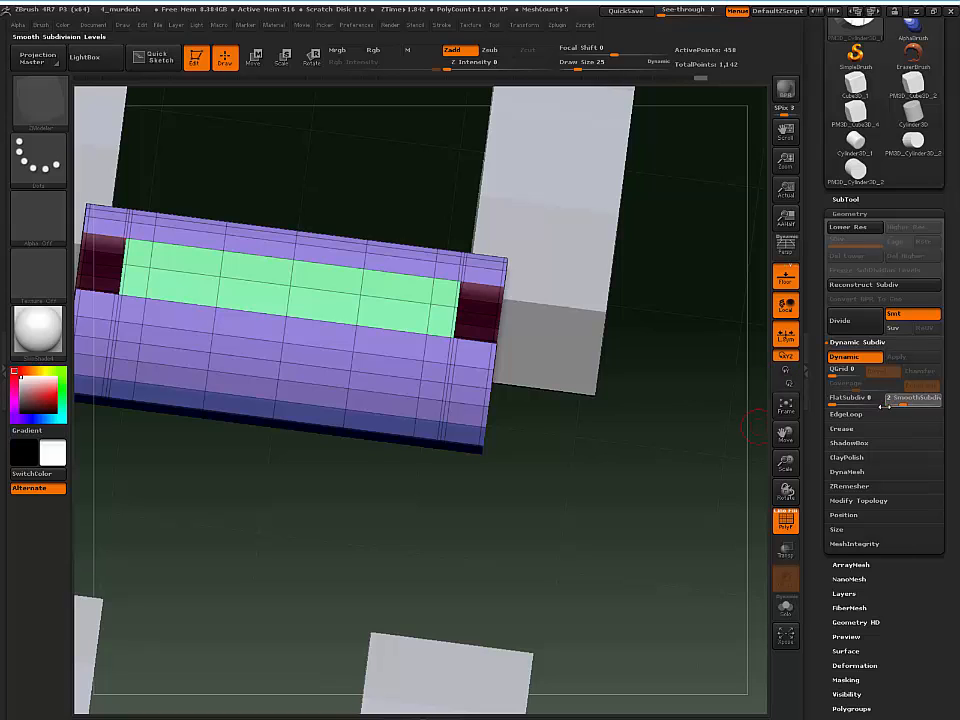
Examine the smoothed cylinder's slotted end face and its outline, both with and without the polygon wireframe
drag(664, 476, 665, 459)
shift+drag(666, 458, 626, 396)
key(f)
shift+drag(623, 347, 577, 348)
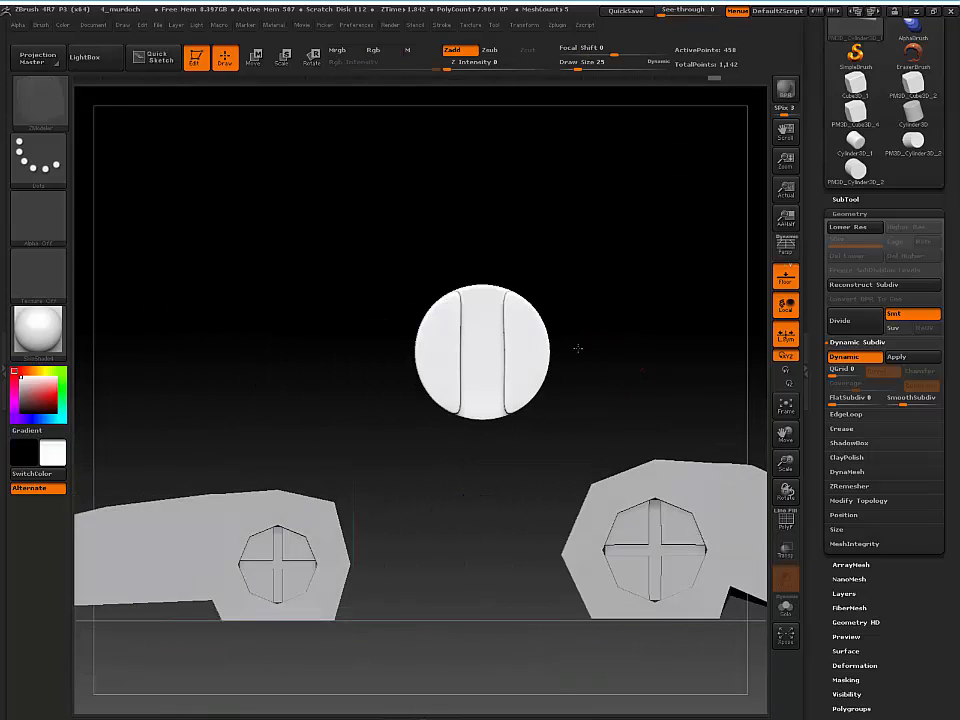
mouse_move(613, 288)
shift+mouse_down()
mouse_move(583, 264)
mouse_move(628, 263)
mouse_move(456, 216)
mouse_move(493, 212)
mouse_move(469, 208)
mouse_move(491, 235)
mouse_move(500, 300)
shift+mouse_up()
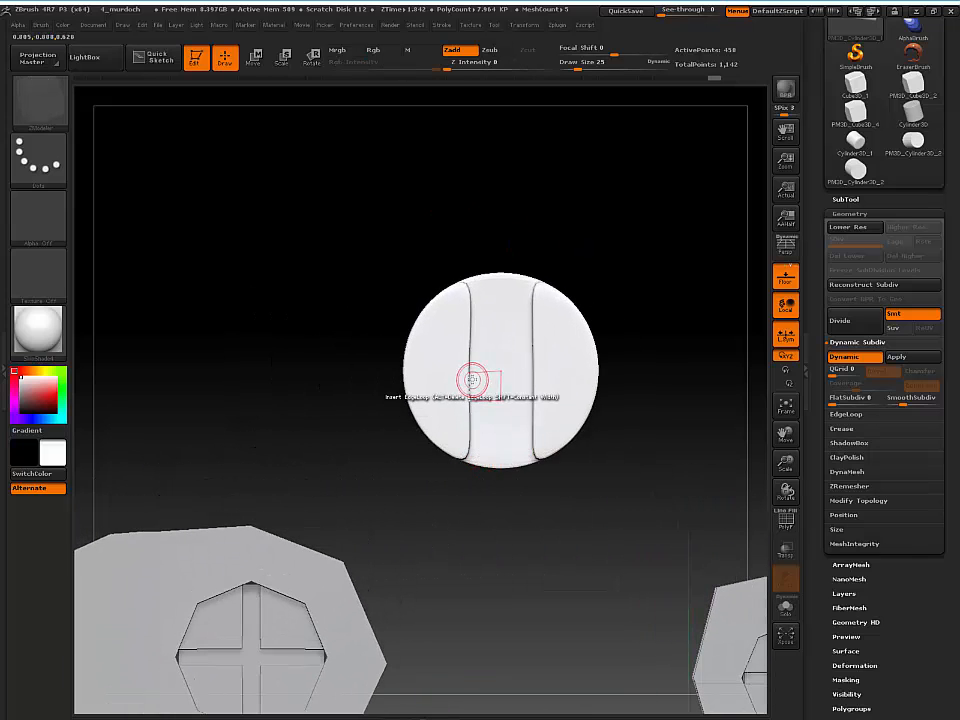
mouse_move(510, 536)
shift+mouse_down()
mouse_move(482, 536)
mouse_move(474, 375)
shift+mouse_up()
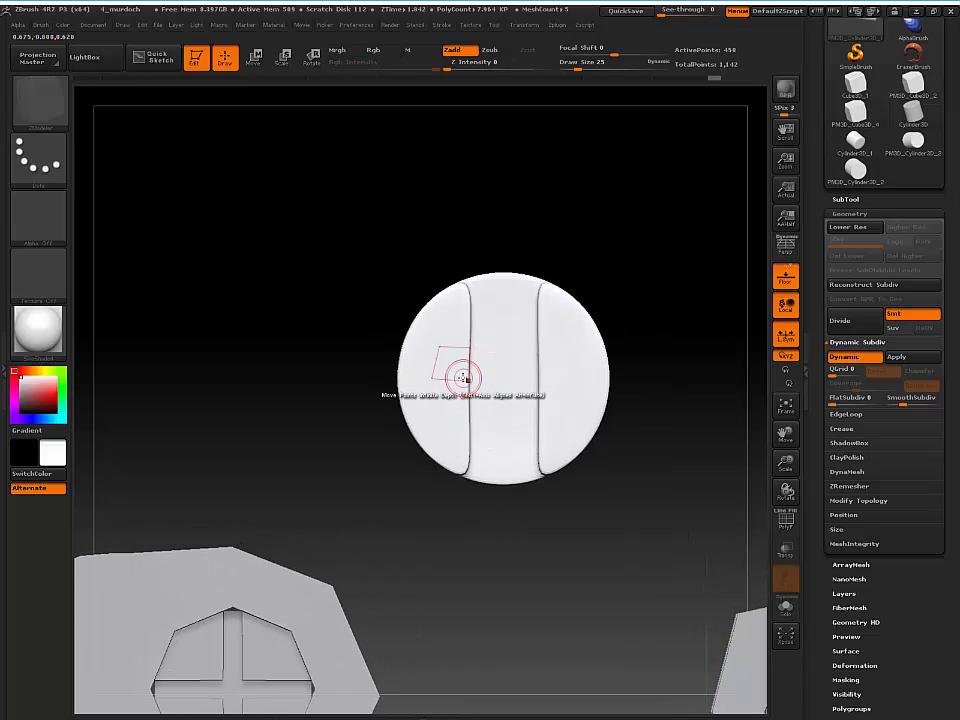
key(shift+f)
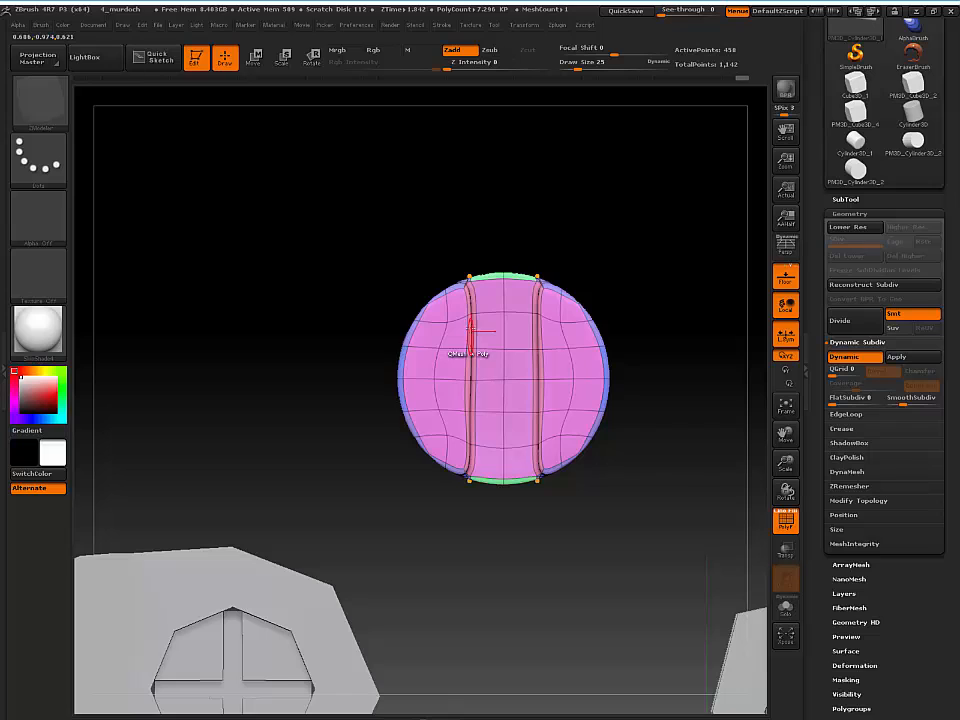
key(shift+f)
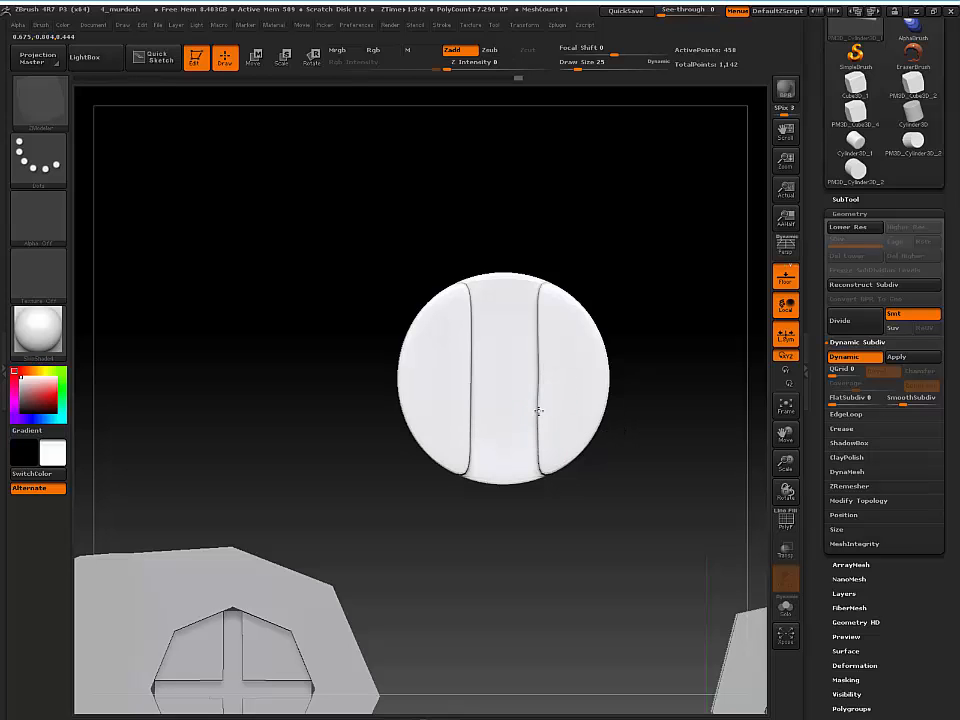
drag(634, 555, 634, 389)
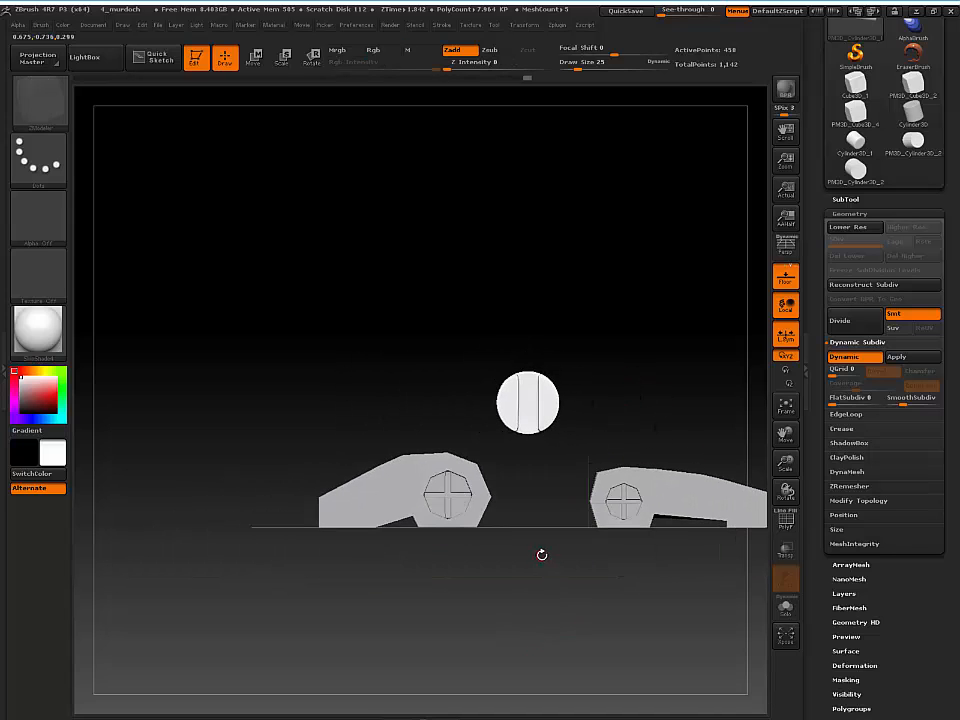
alt+drag(541, 554, 502, 564)
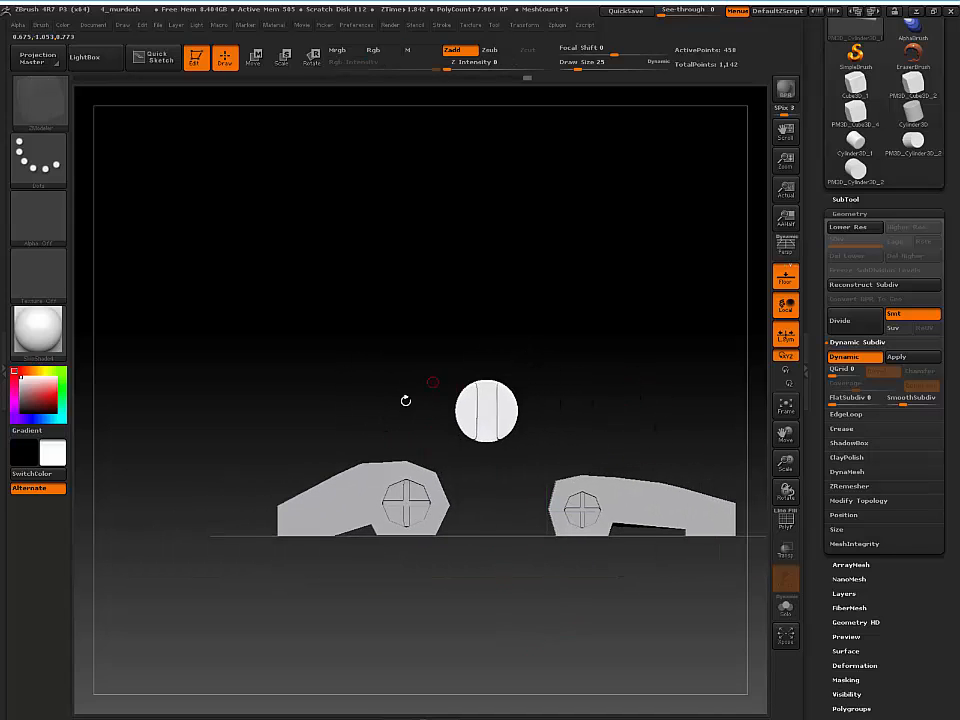
drag(561, 422, 434, 314)
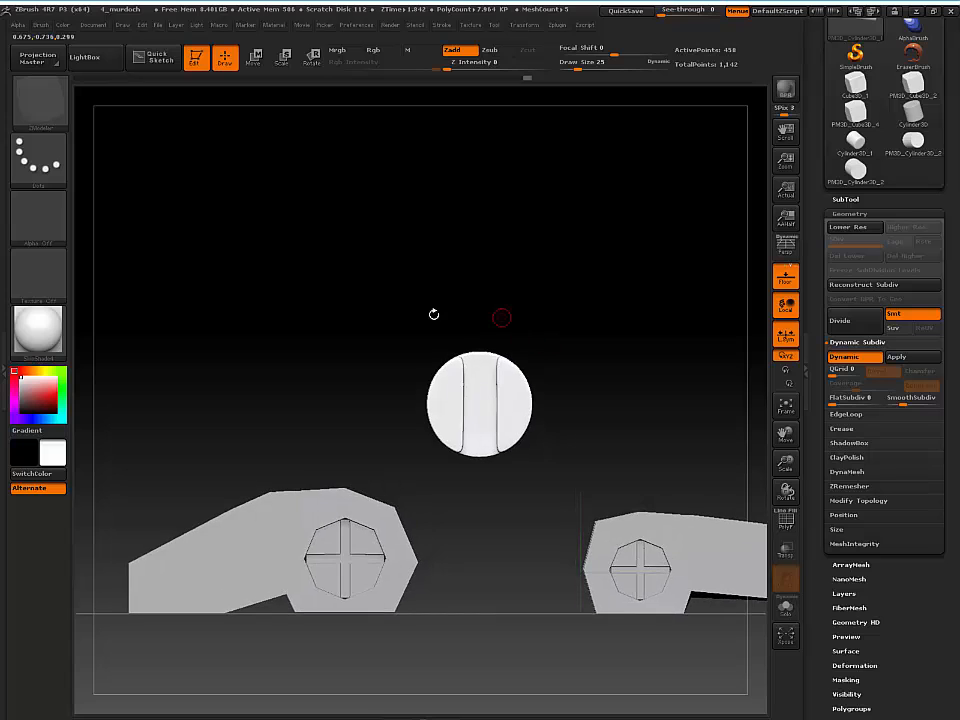
shift+drag(334, 366, 384, 360)
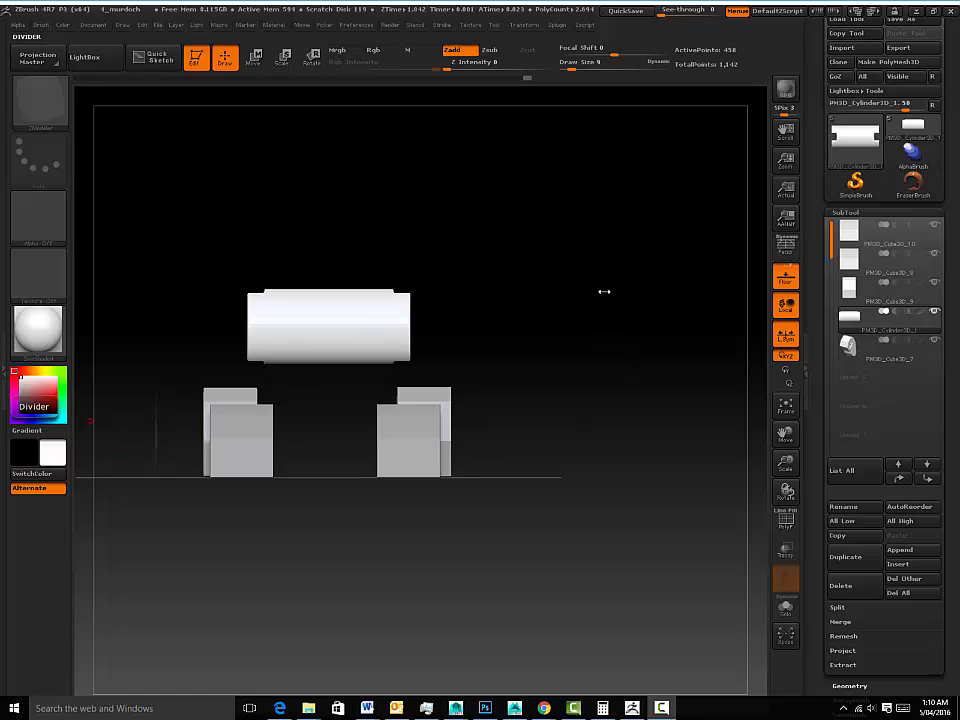
mouse_move(581, 300)
mouse_down()
mouse_move(568, 289)
mouse_move(554, 294)
mouse_move(578, 303)
mouse_up()
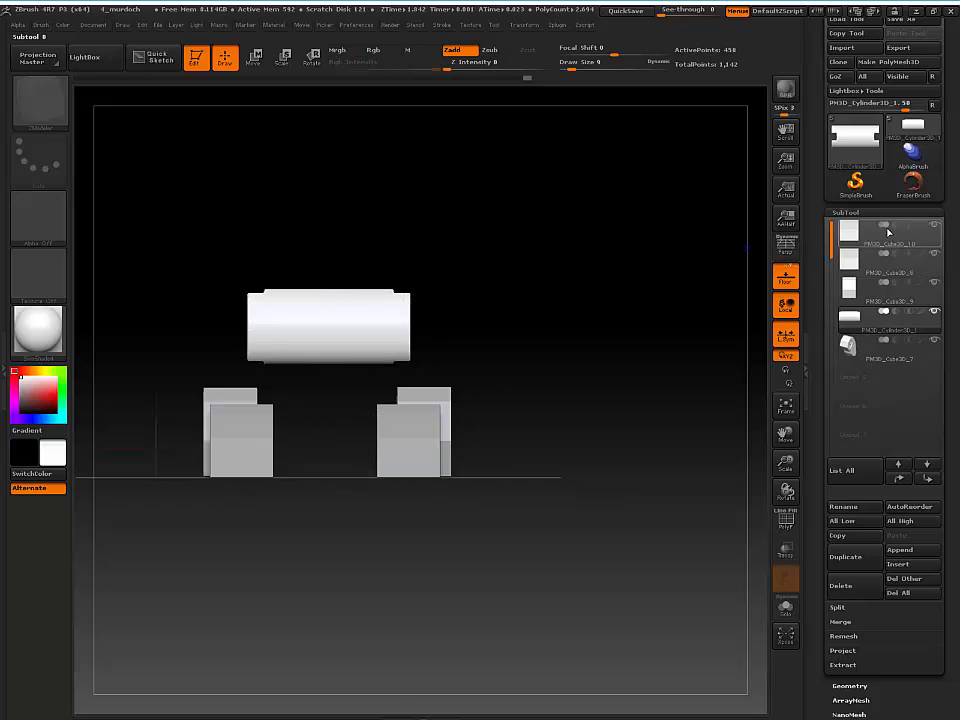
Switch the active tool to the Cube3D primitive and convert it to a PolyMesh3D
click(857, 140)
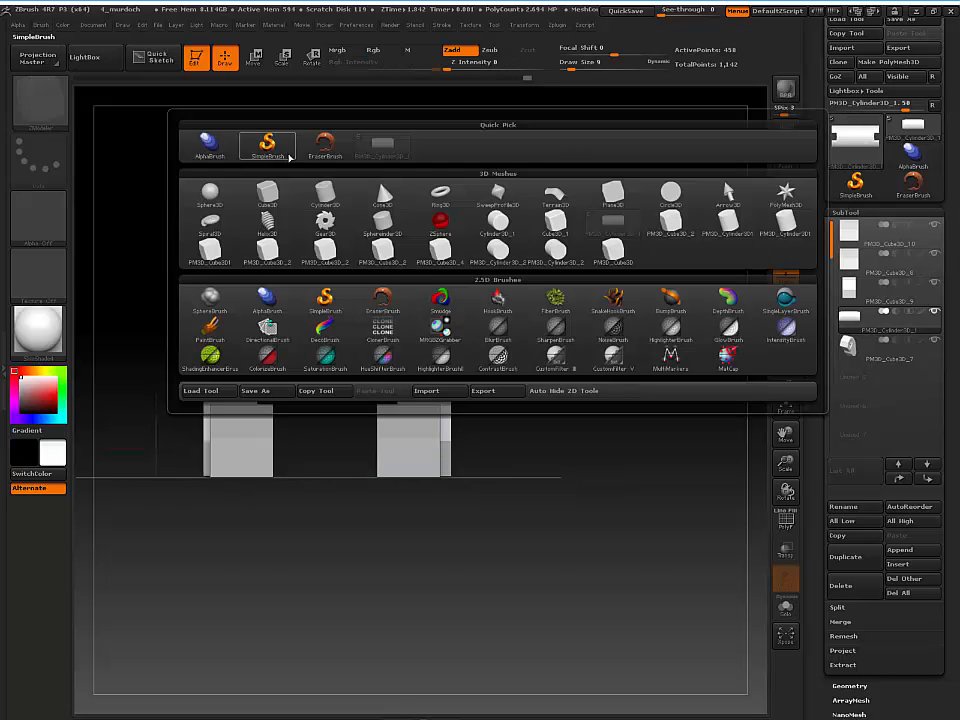
mouse_move(275, 200)
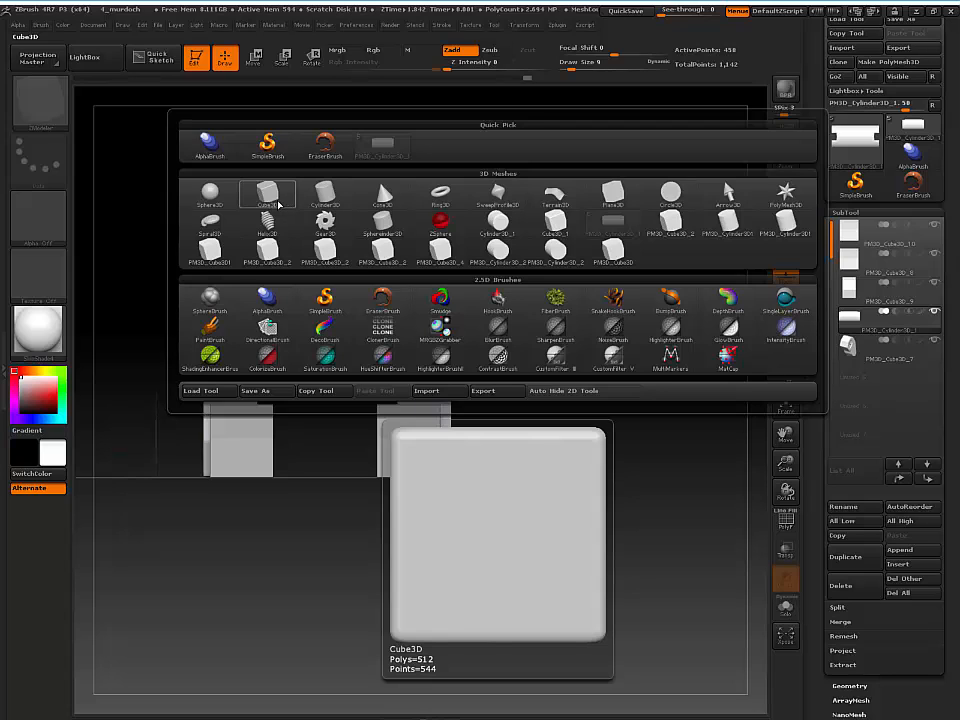
click(281, 203)
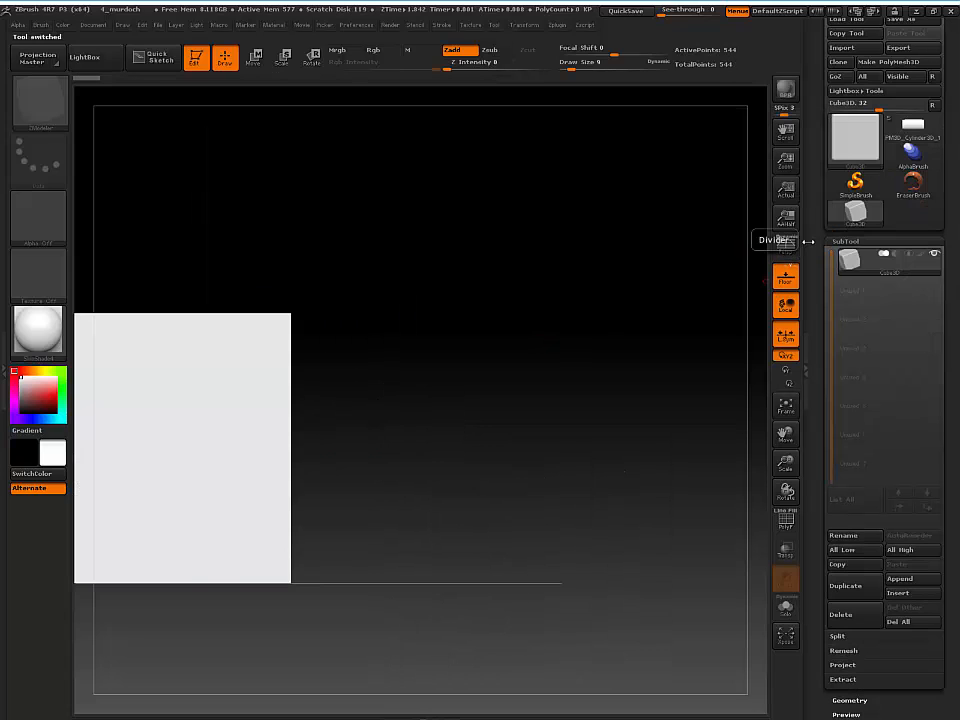
drag(819, 225, 818, 252)
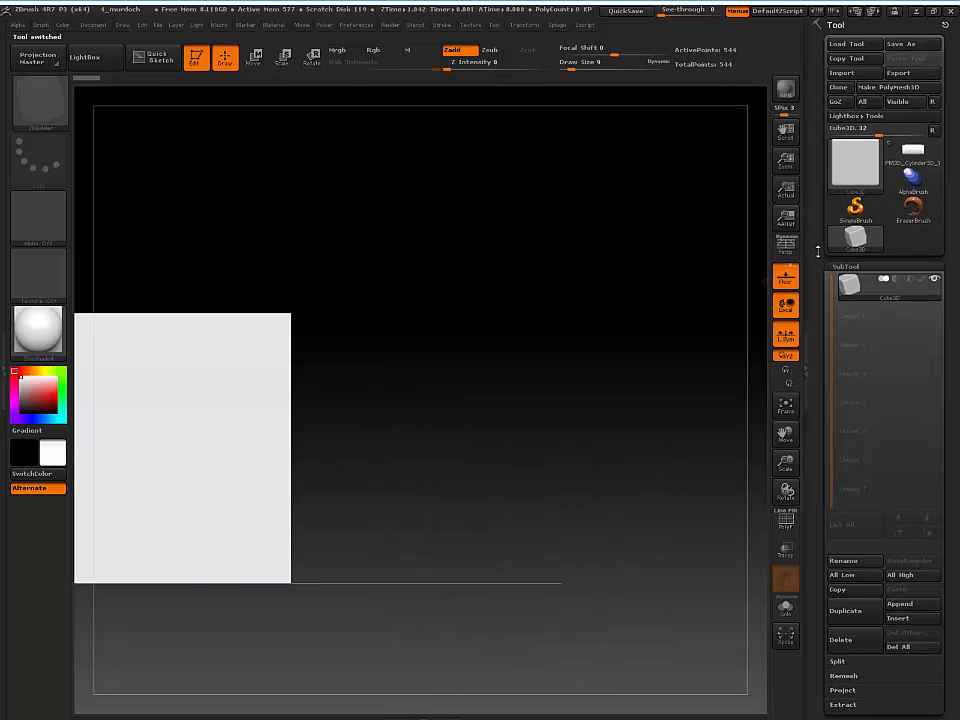
click(882, 87)
Return to the PM3D_Cylinder3D_1 tool and append PM3D_Cube3D_1 to it as a new subtool
click(868, 168)
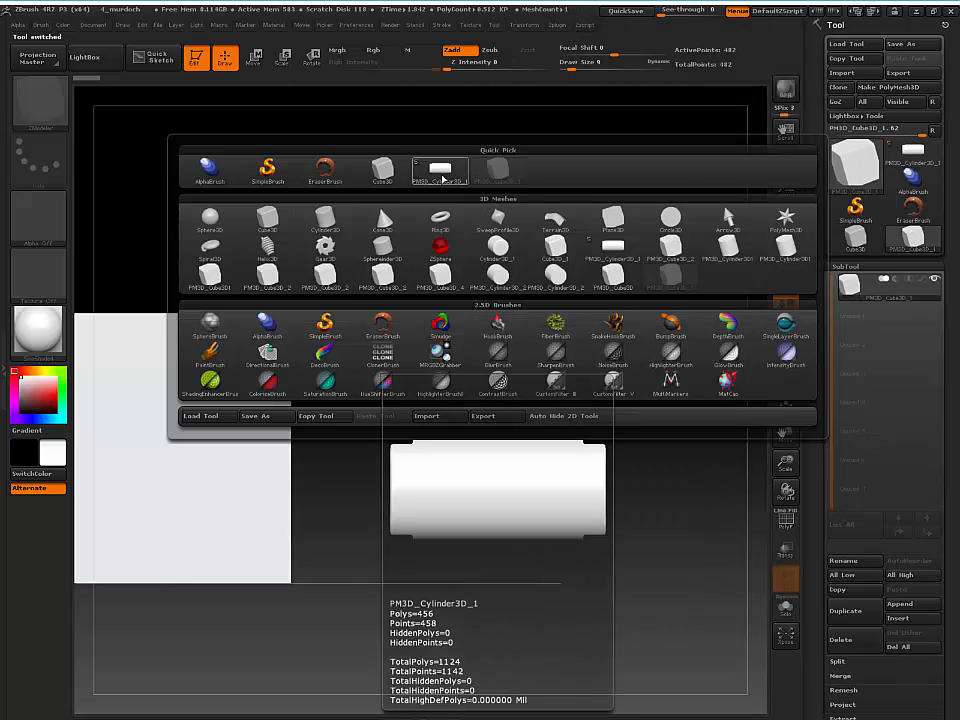
click(443, 178)
drag(813, 444, 813, 337)
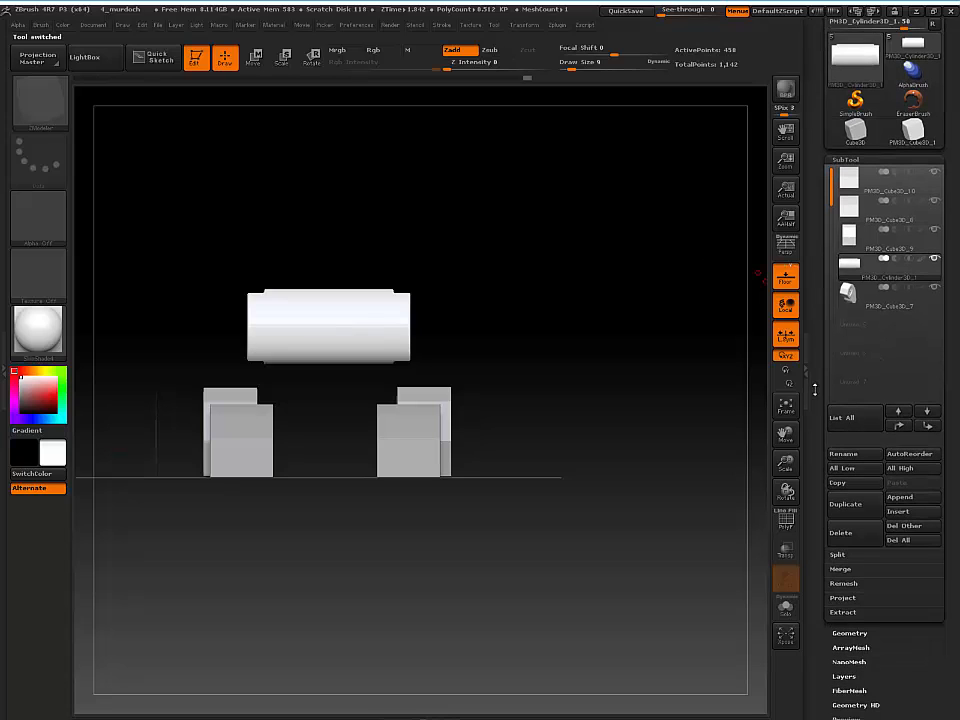
click(911, 497)
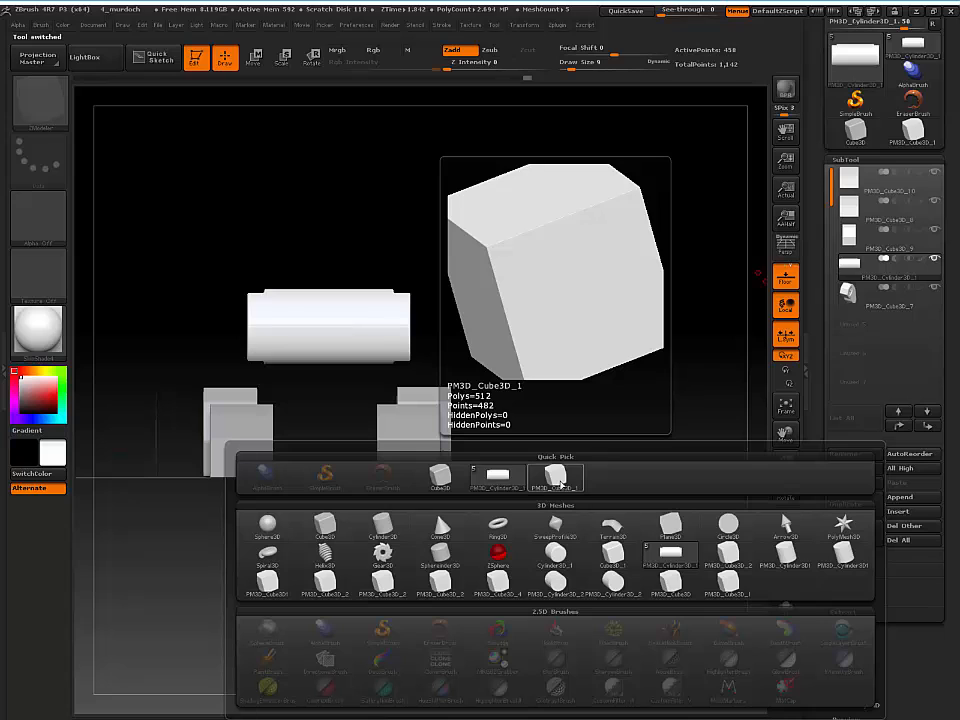
click(560, 484)
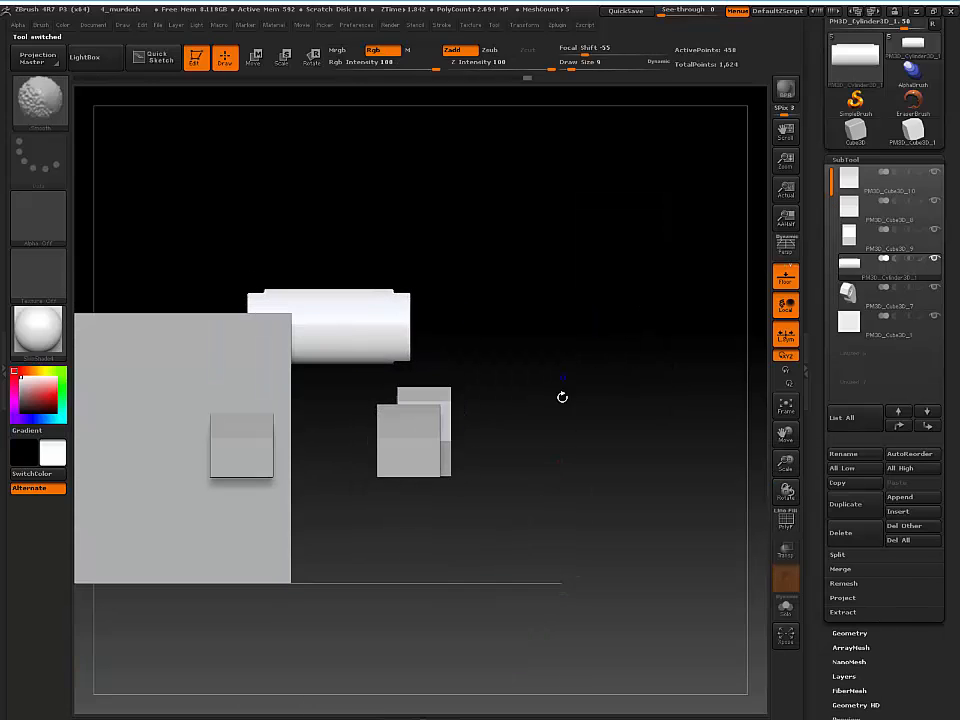
alt+drag(576, 421, 598, 386)
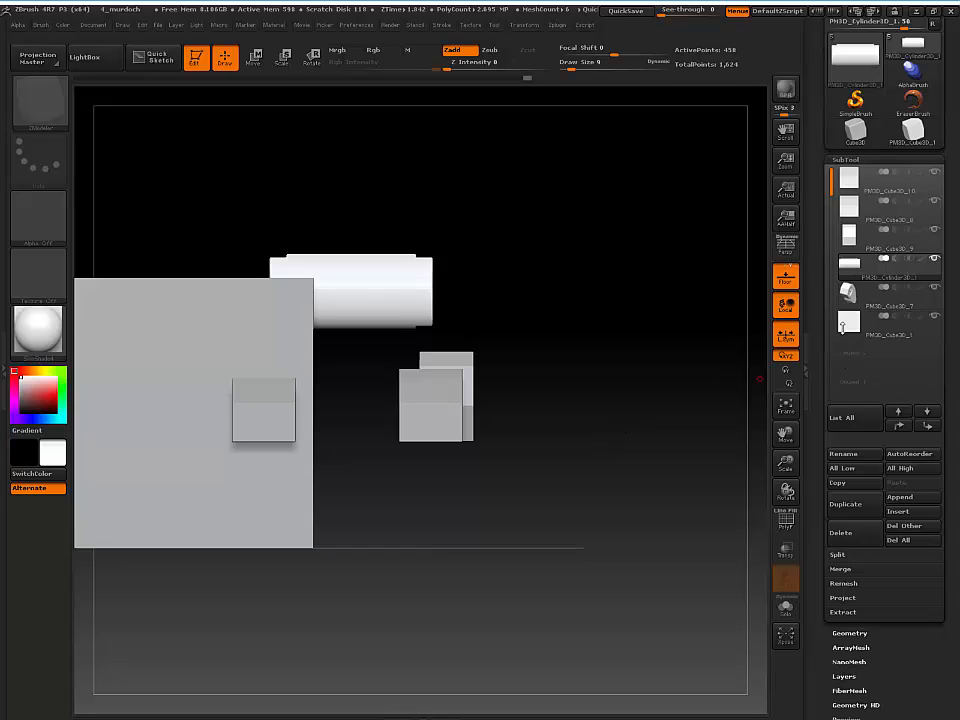
Select the appended PM3D_Cube3D_1 subtool and duplicate it
click(850, 328)
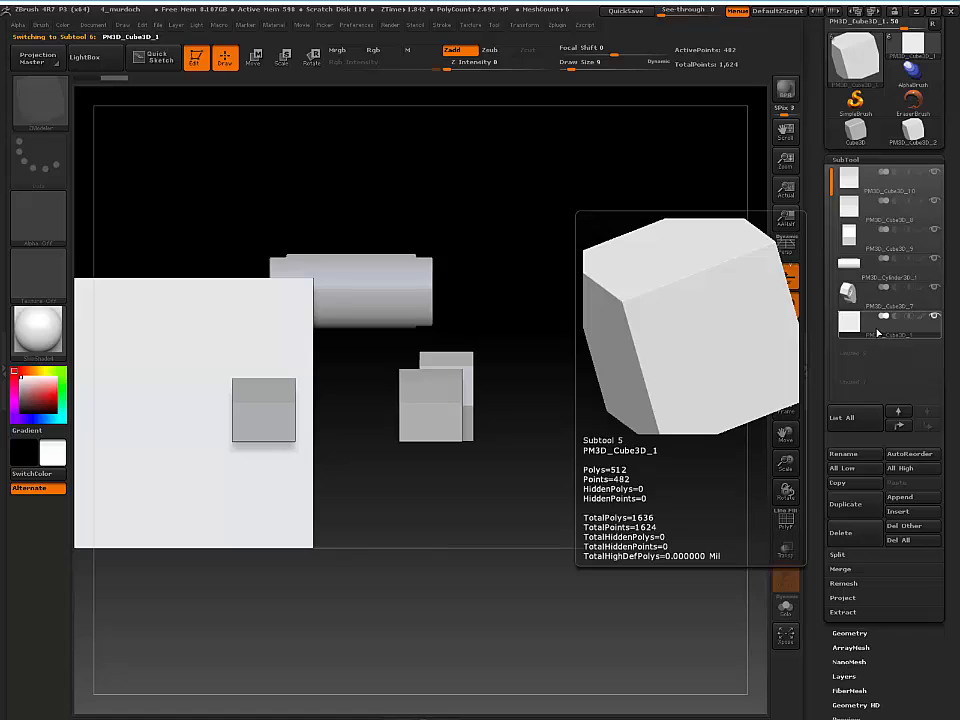
drag(811, 482, 816, 445)
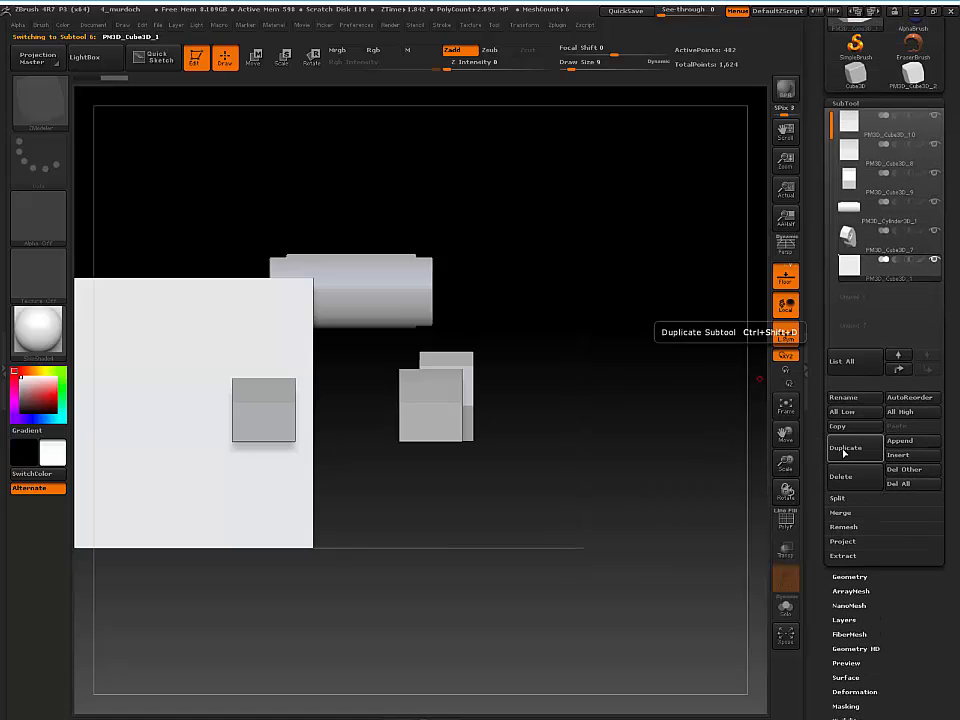
click(845, 451)
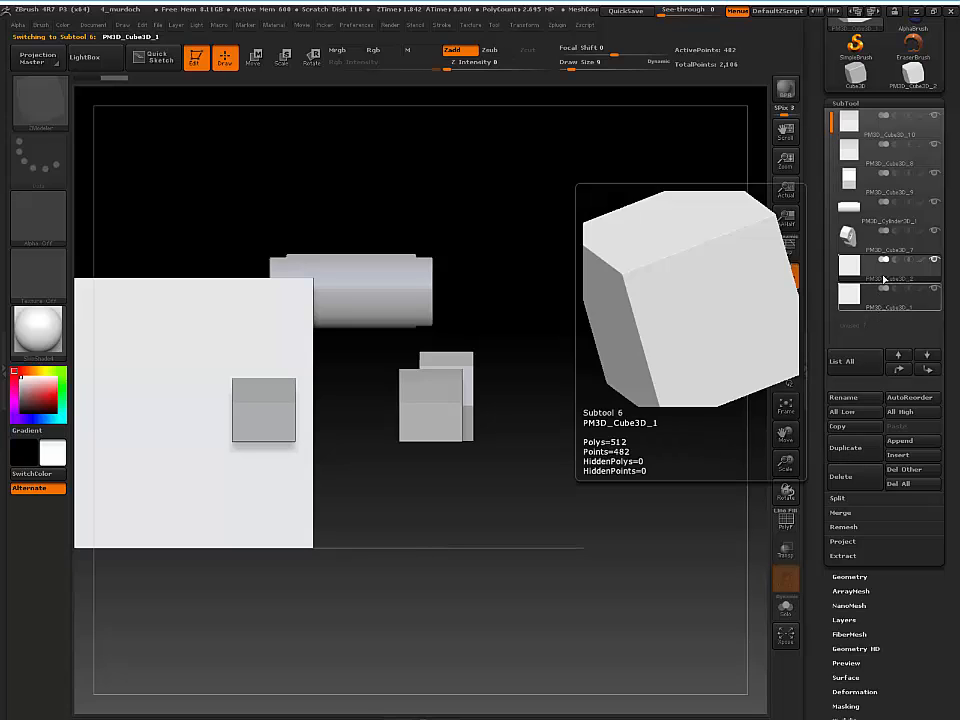
Rename the duplicated cube subtool as PolyMesh3DOrginal
click(846, 399)
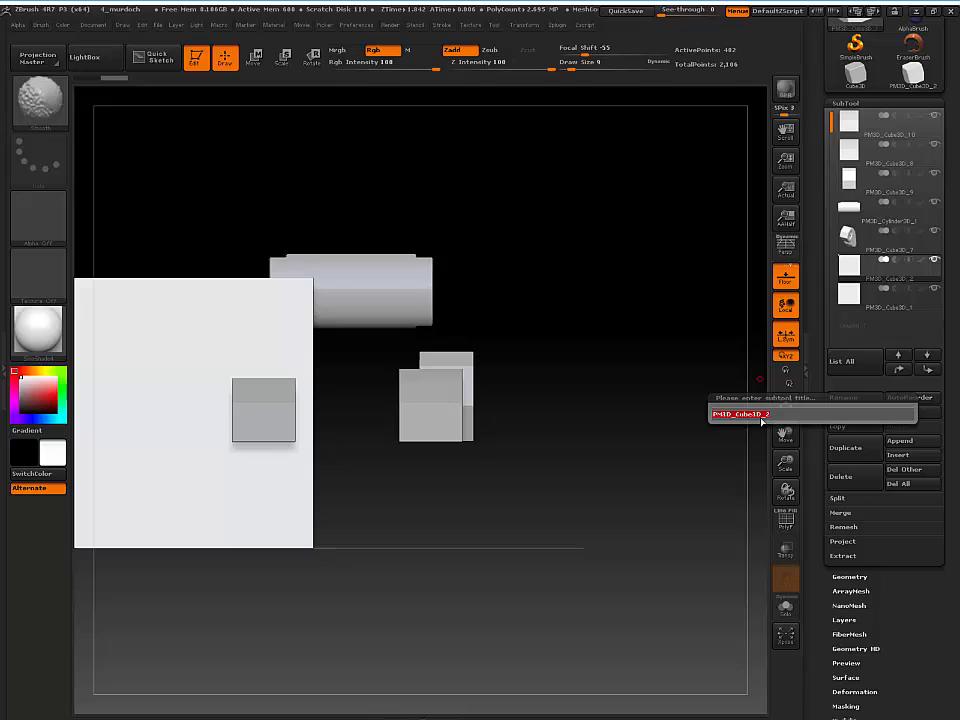
text(PolyMesh)
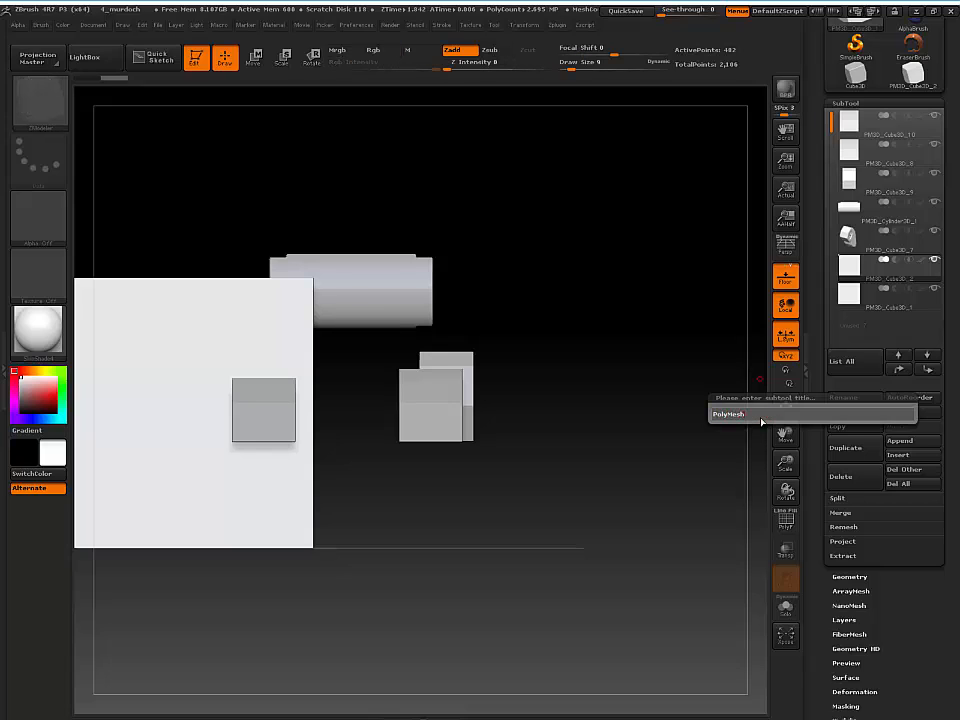
key(shift)
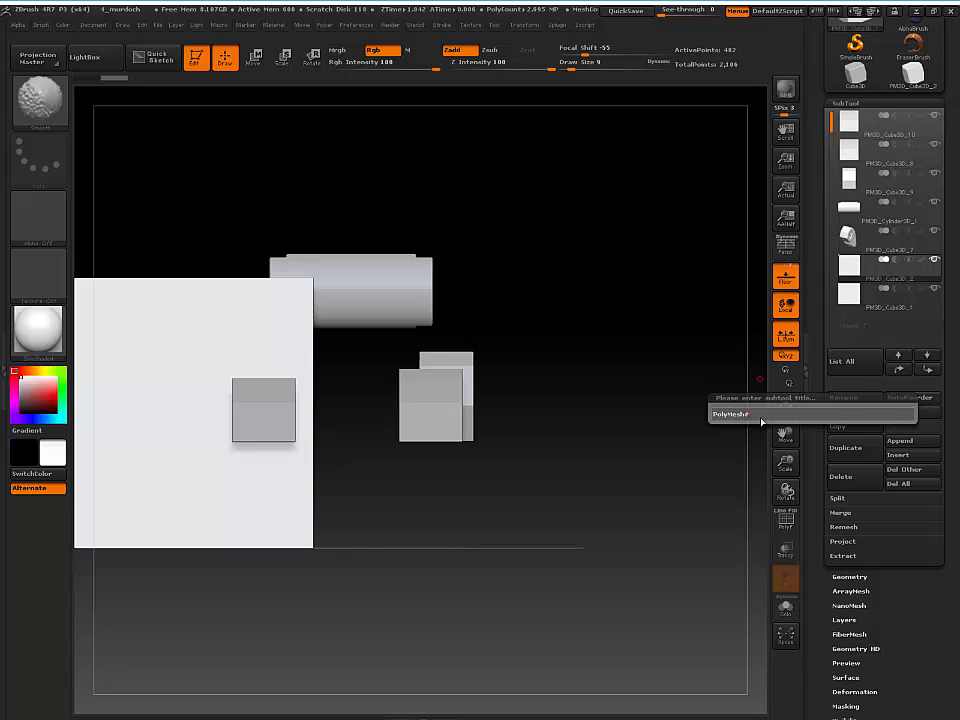
text(sh3)
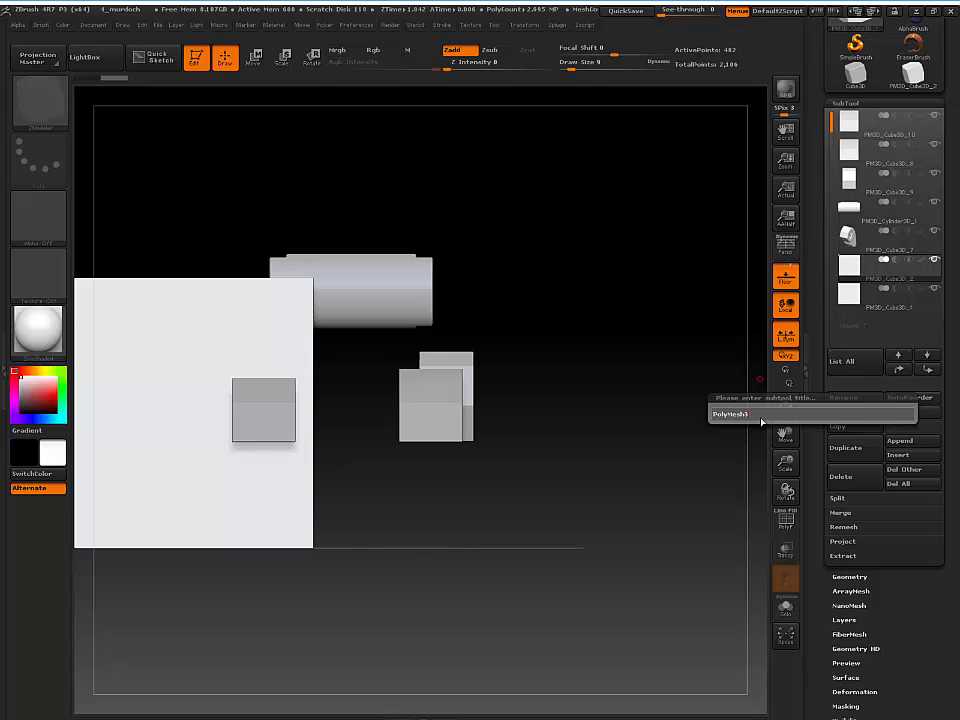
text(DD)
key(Return)
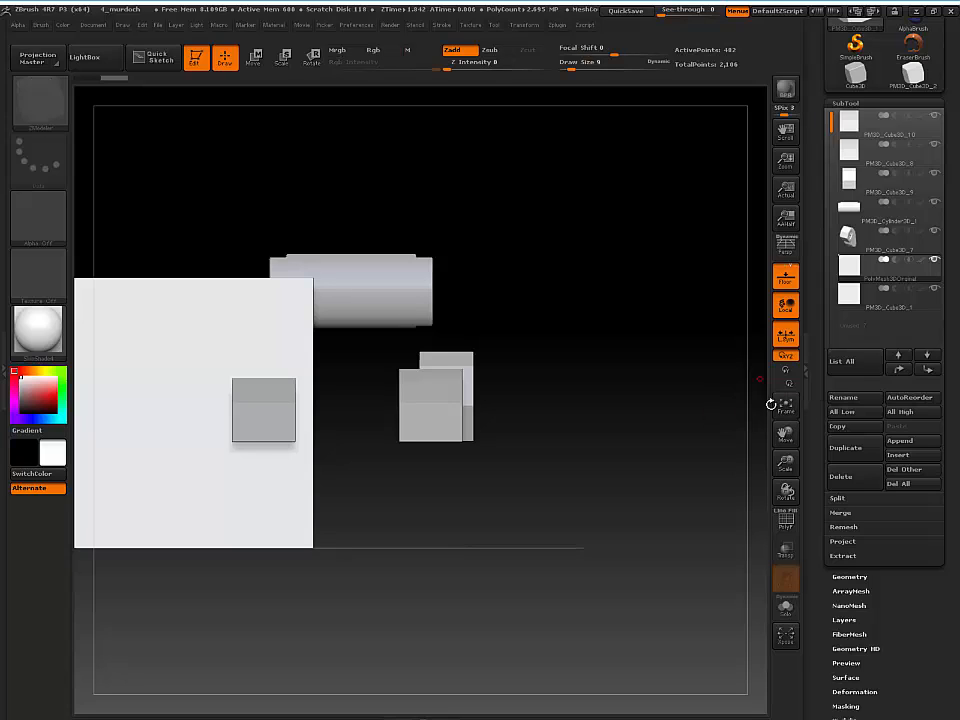
Initialize the PM3D_Cube3D_1 subtool as a QCube with X, Y and Z resolution 2 and show its polygon wireframe
click(895, 292)
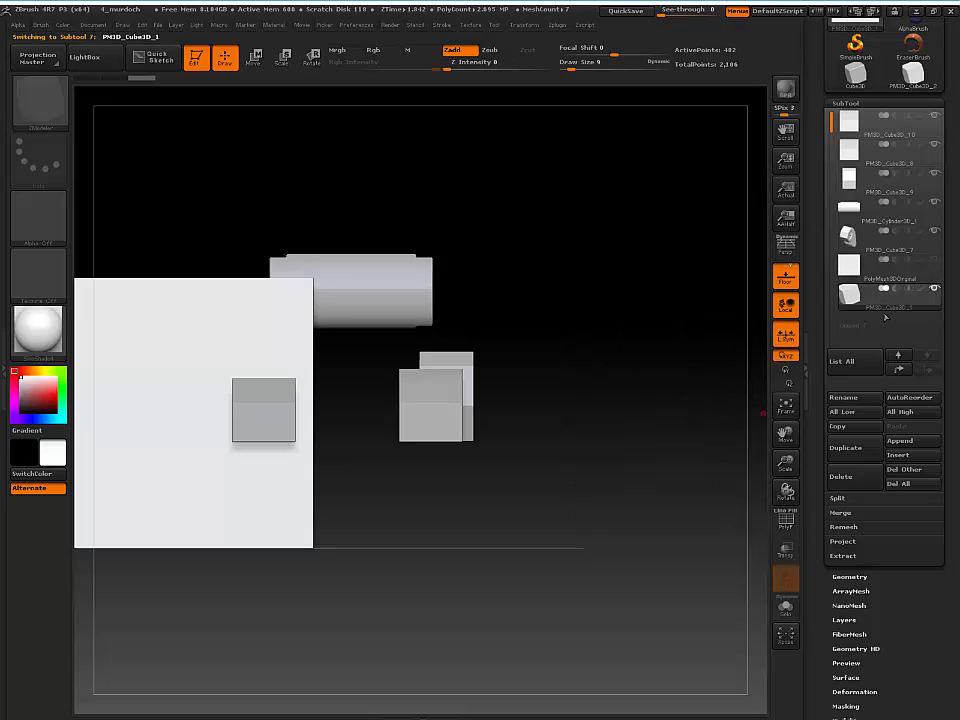
drag(571, 367, 555, 385)
drag(817, 443, 810, 340)
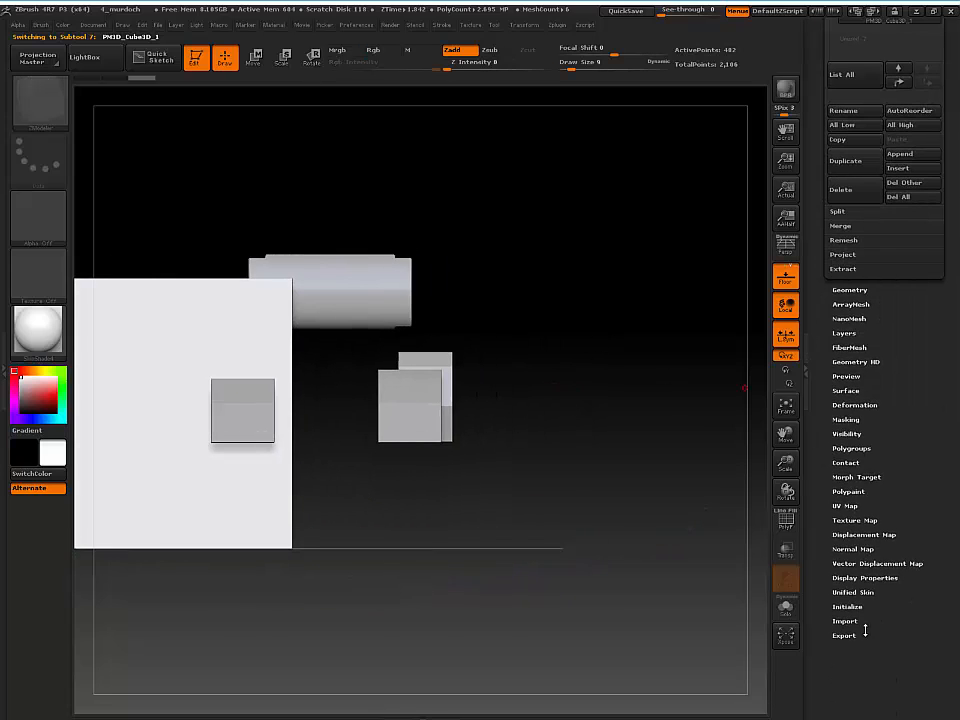
click(846, 606)
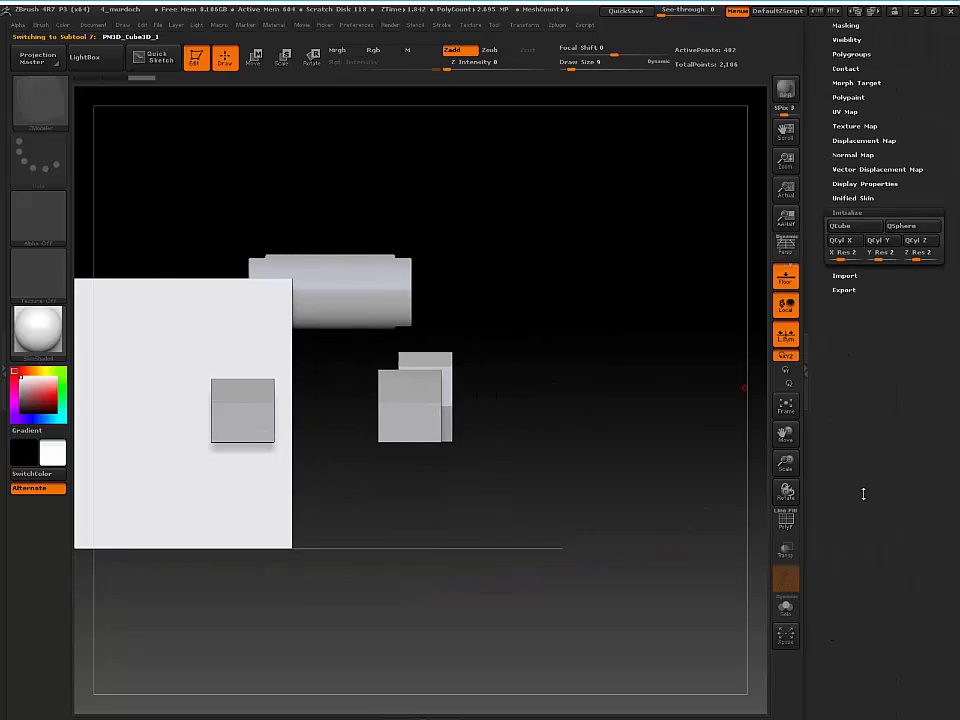
click(856, 312)
mouse_move(536, 336)
alt+mouse_down()
mouse_move(557, 376)
mouse_move(524, 341)
alt+mouse_up()
key(shift)
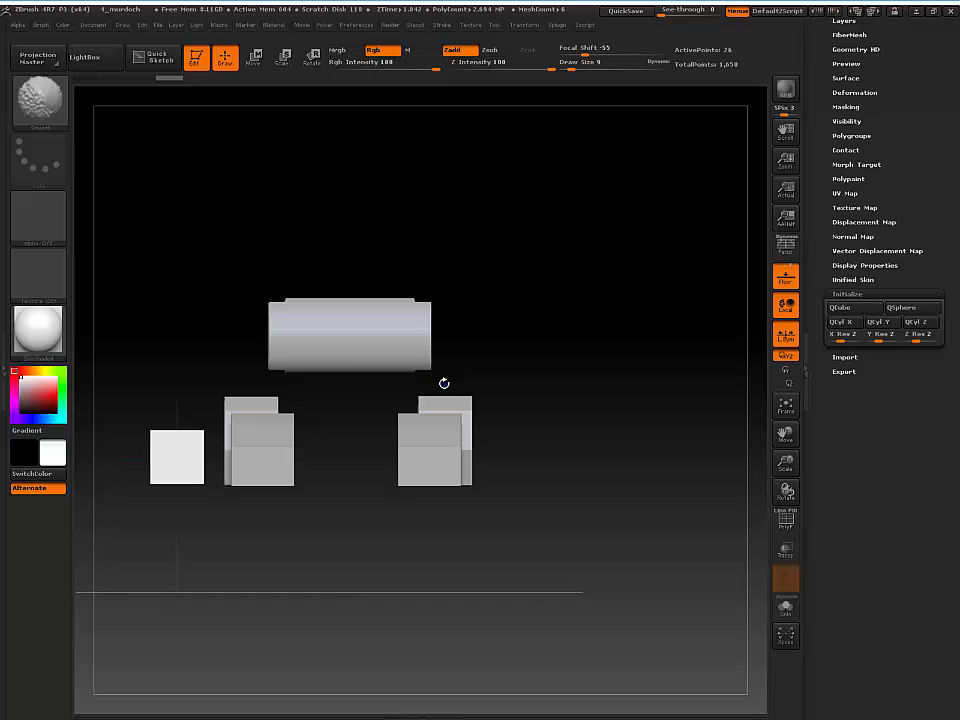
key(shift+f)
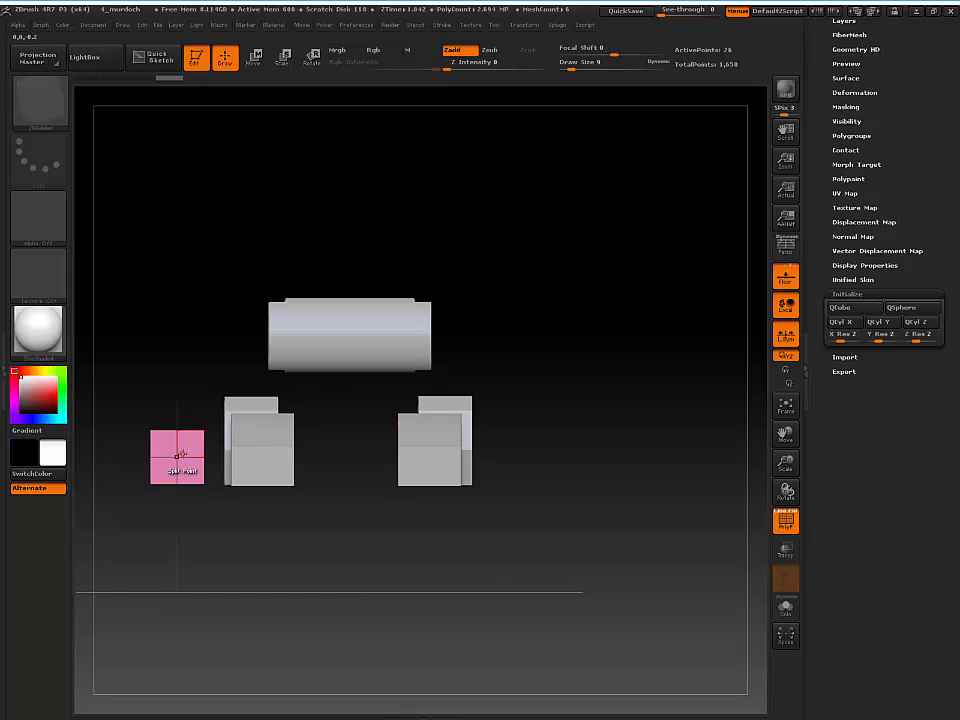
Move the QCube up to the slotted cylinder, lining it up in both the front and side views
key(w)
mouse_move(177, 455)
mouse_down()
mouse_move(461, 474)
mouse_move(471, 457)
mouse_up()
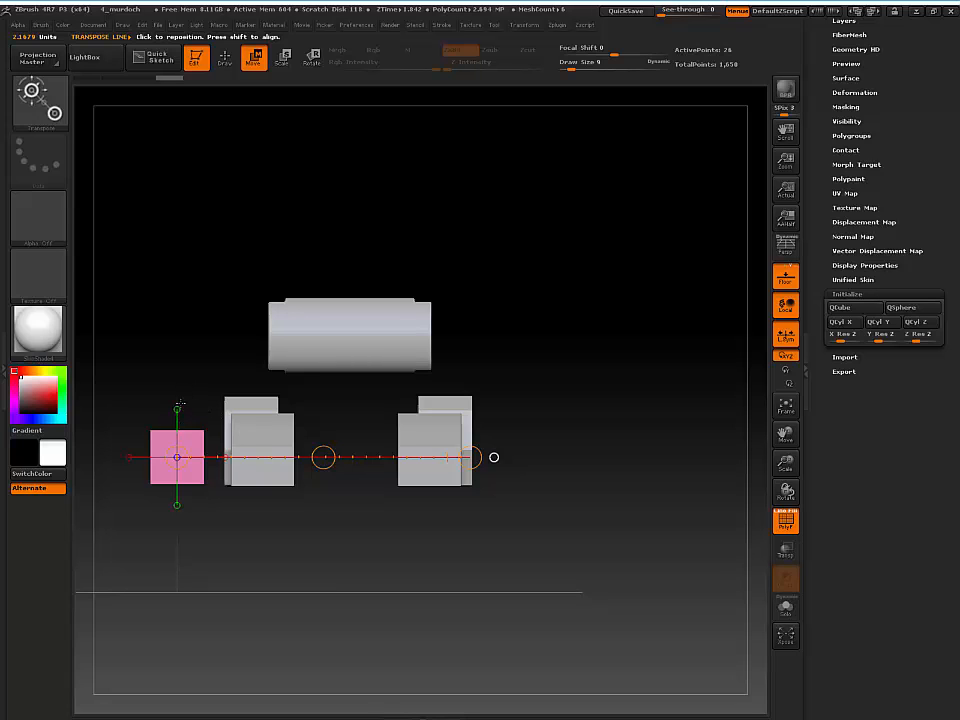
drag(178, 407, 176, 161)
mouse_move(176, 311)
mouse_down()
mouse_move(315, 253)
mouse_move(353, 164)
mouse_up()
shift+drag(497, 311, 540, 315)
alt+drag(441, 348, 701, 416)
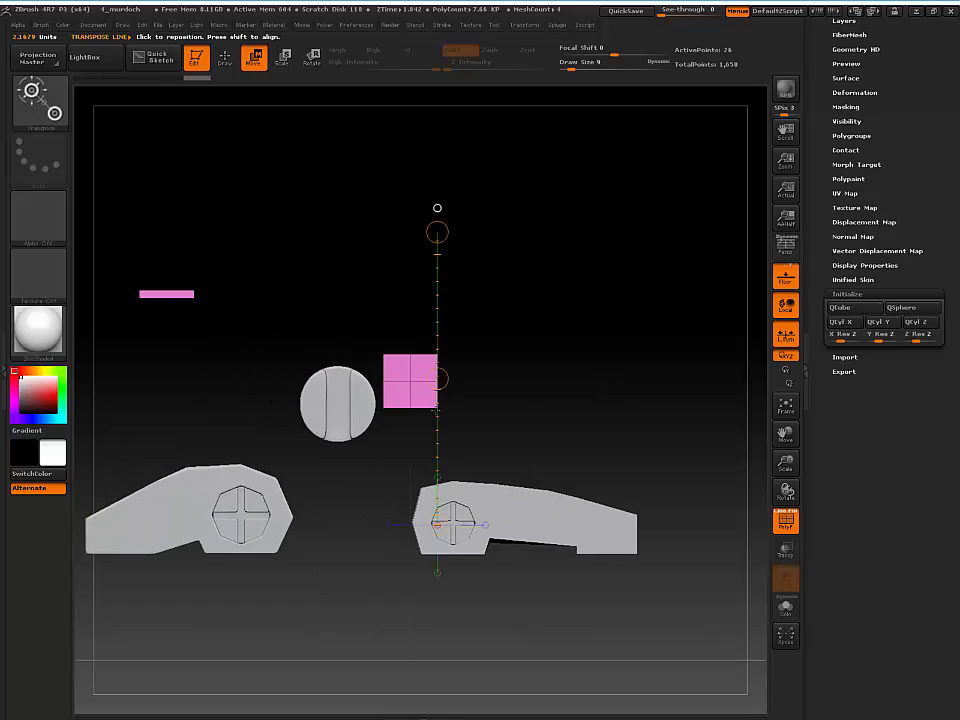
drag(410, 380, 604, 381)
drag(508, 381, 434, 406)
Select the PM3D_Cylinder3D_1 subtool, move it down slightly relative to the cube and hide the polygon wireframe
alt+click(336, 393)
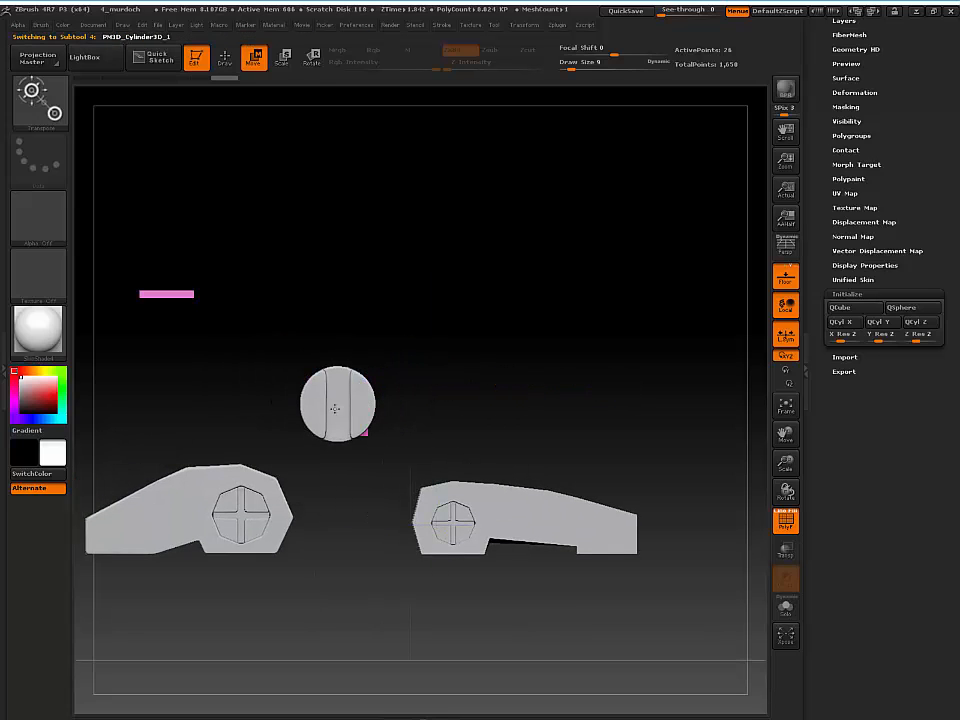
drag(326, 404, 326, 261)
mouse_move(326, 333)
mouse_down()
mouse_move(328, 367)
mouse_move(323, 353)
mouse_up()
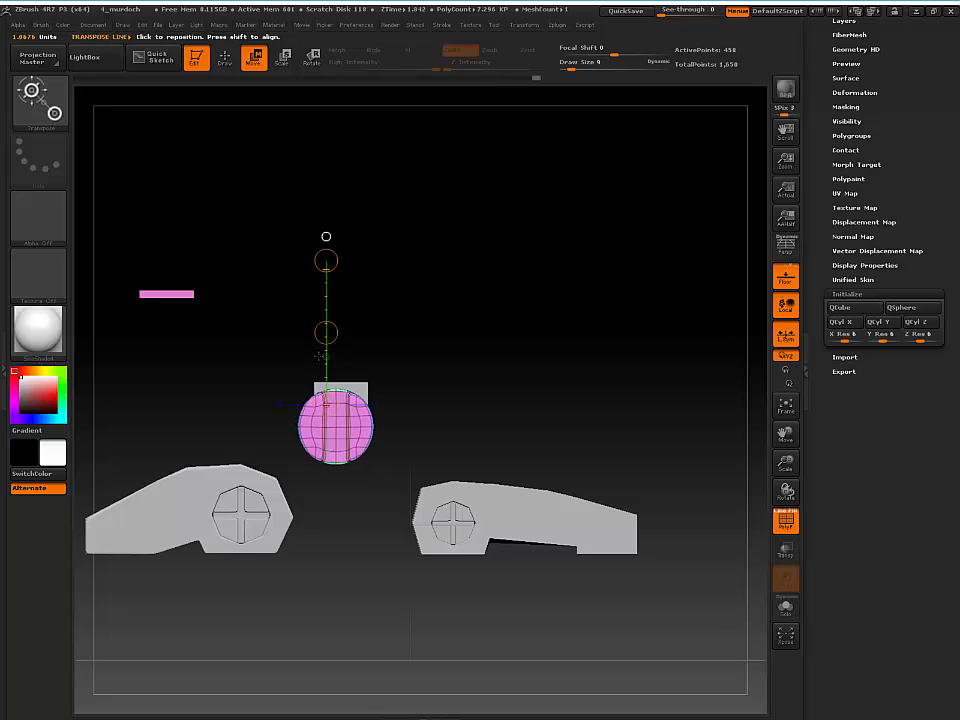
key(shift+f)
drag(459, 367, 433, 364)
alt+drag(143, 305, 2, 187)
alt+drag(163, 240, 418, 349)
drag(319, 336, 394, 355)
Select the PM3D_Cube3D_1 subtool, turn on ghost transparency and centre the cube inside the cylinder's round profile
alt+click(457, 378)
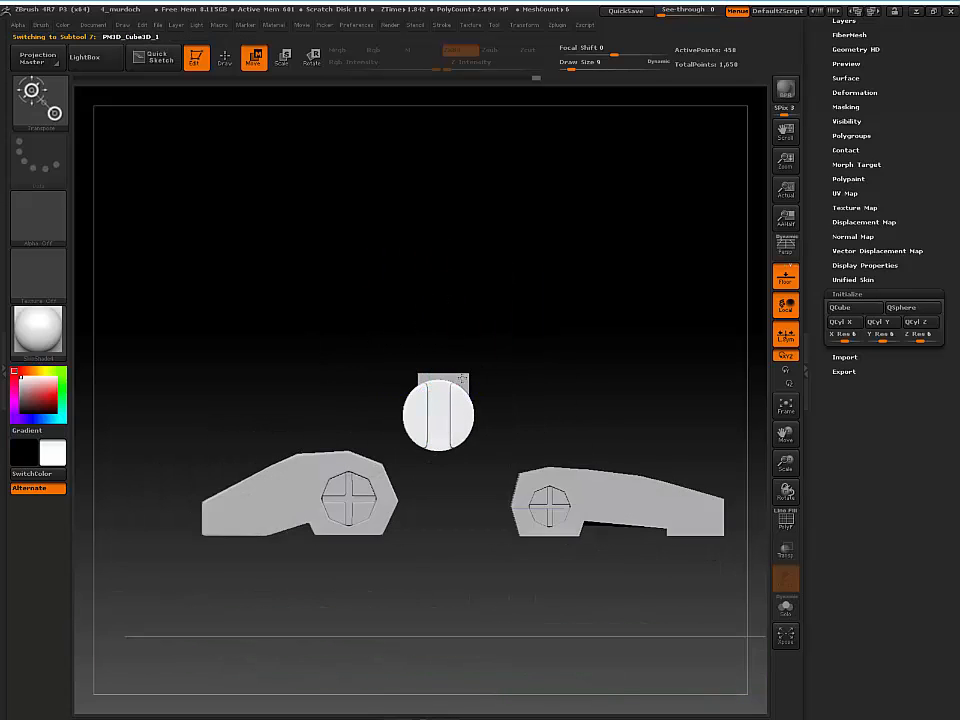
shift+drag(555, 326, 514, 321)
alt+drag(598, 330, 536, 318)
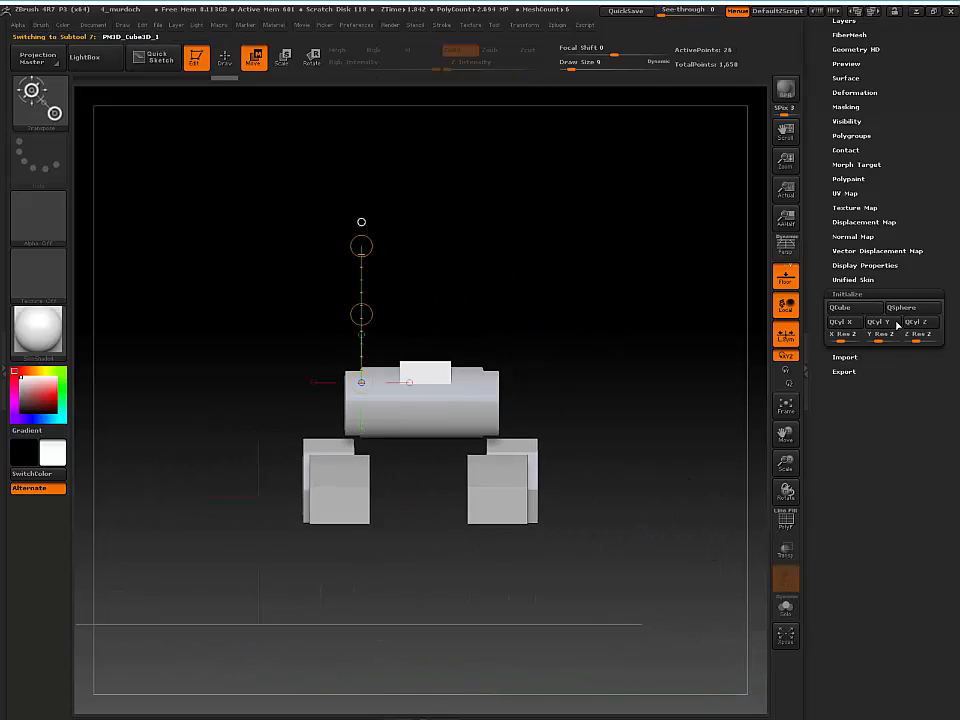
click(786, 550)
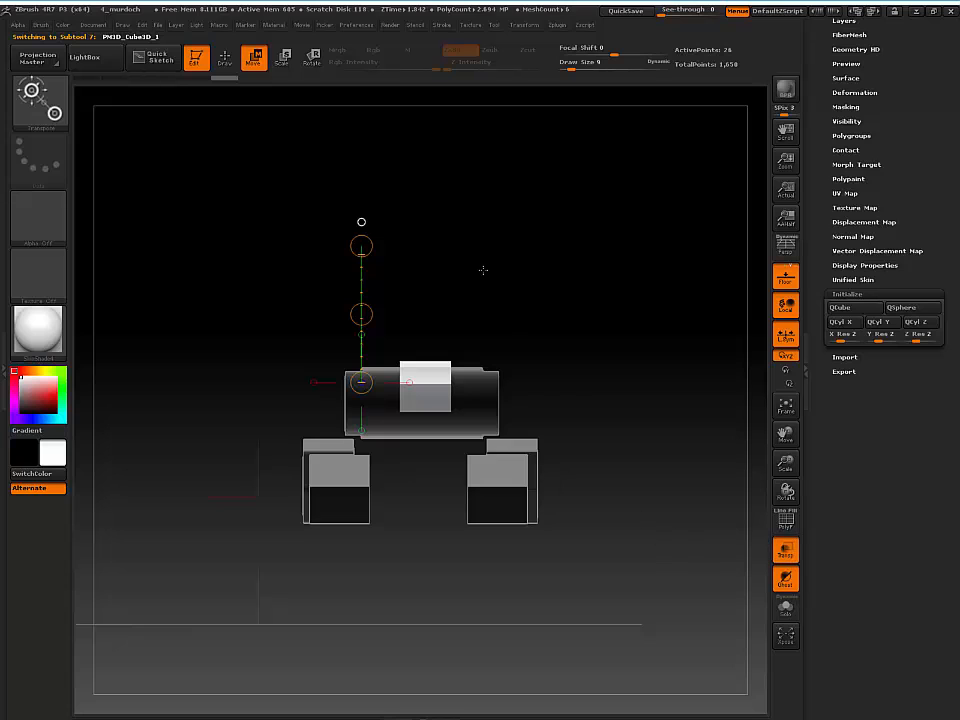
drag(482, 270, 440, 371)
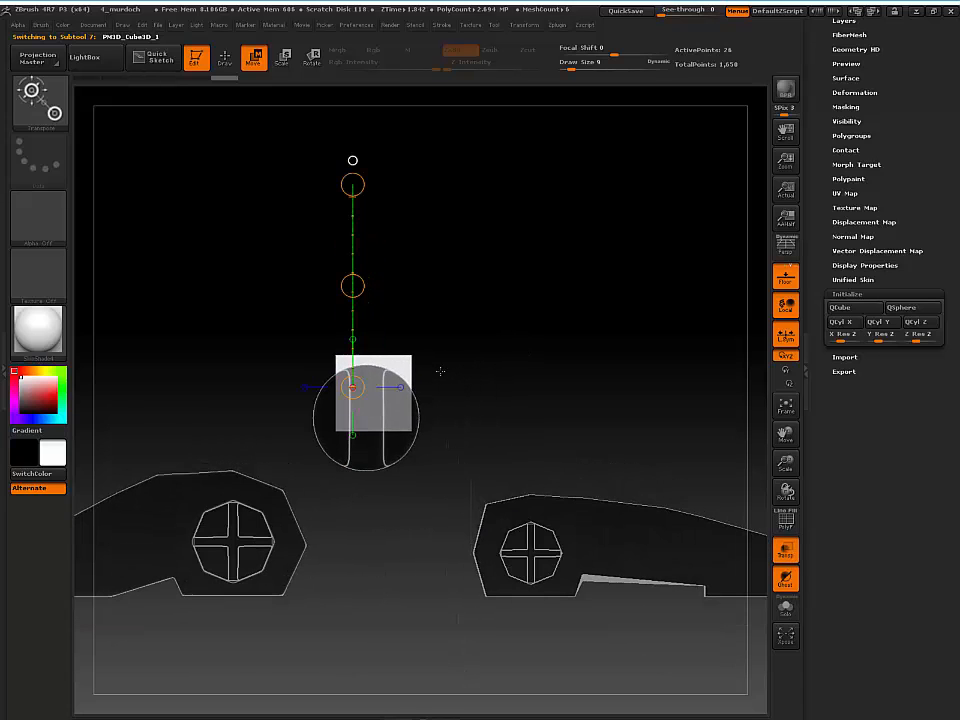
mouse_move(374, 385)
alt+mouse_down()
mouse_move(385, 371)
mouse_move(368, 409)
mouse_move(352, 160)
alt+mouse_up()
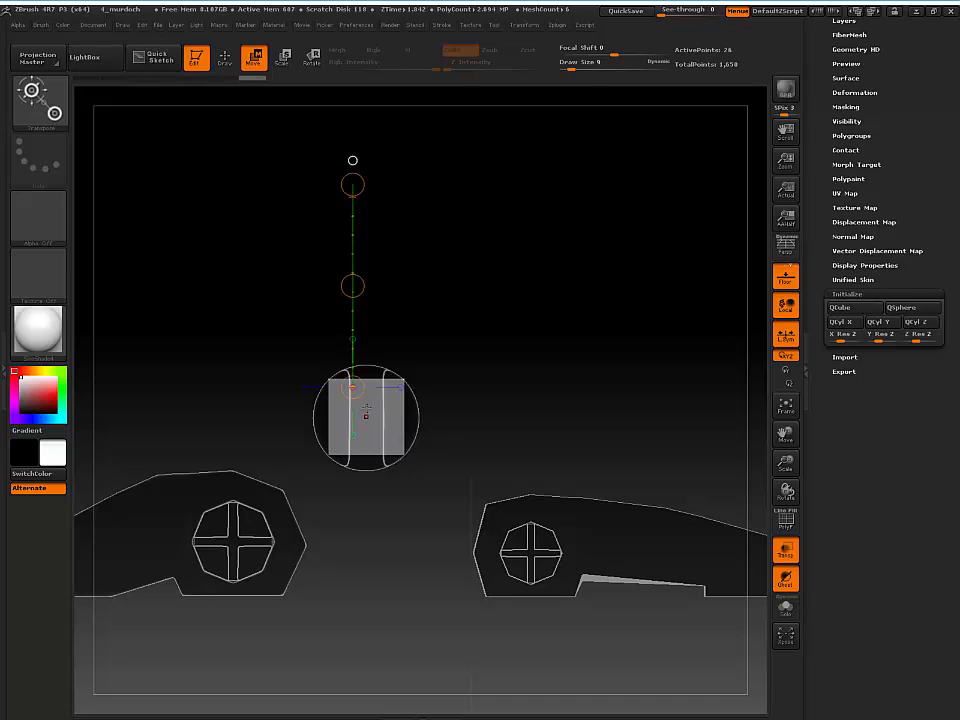
Scale the cube up uniformly until it encloses the cylinder's round profile, and show its polygon wireframe
key(e)
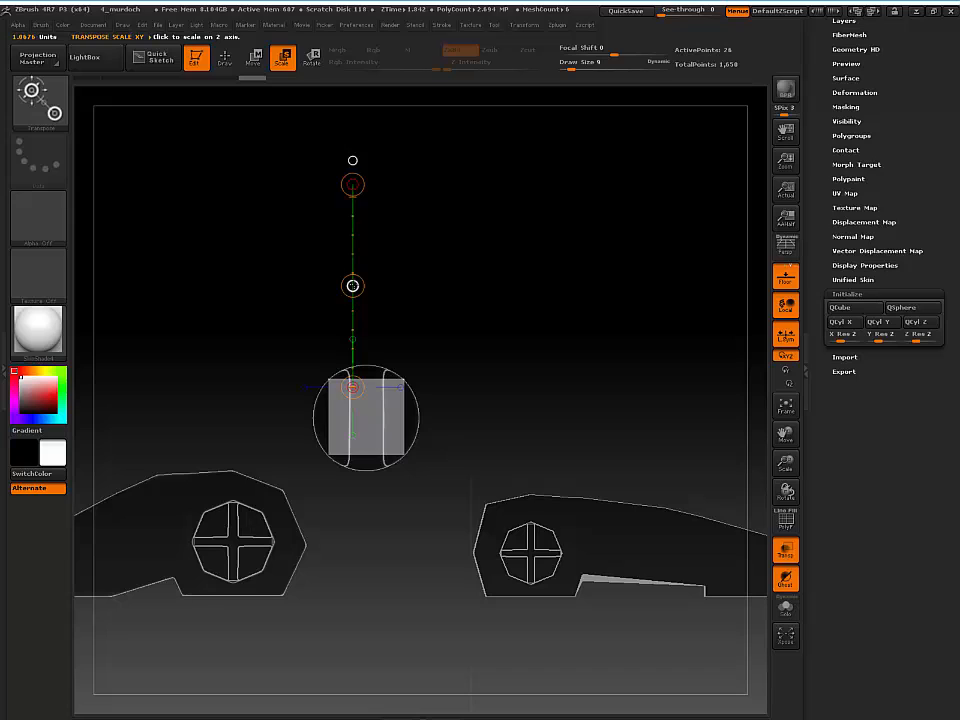
drag(352, 286, 373, 234)
key(ctrl+z)
drag(352, 184, 351, 285)
key(ctrl+z)
key(w)
key(shift+f)
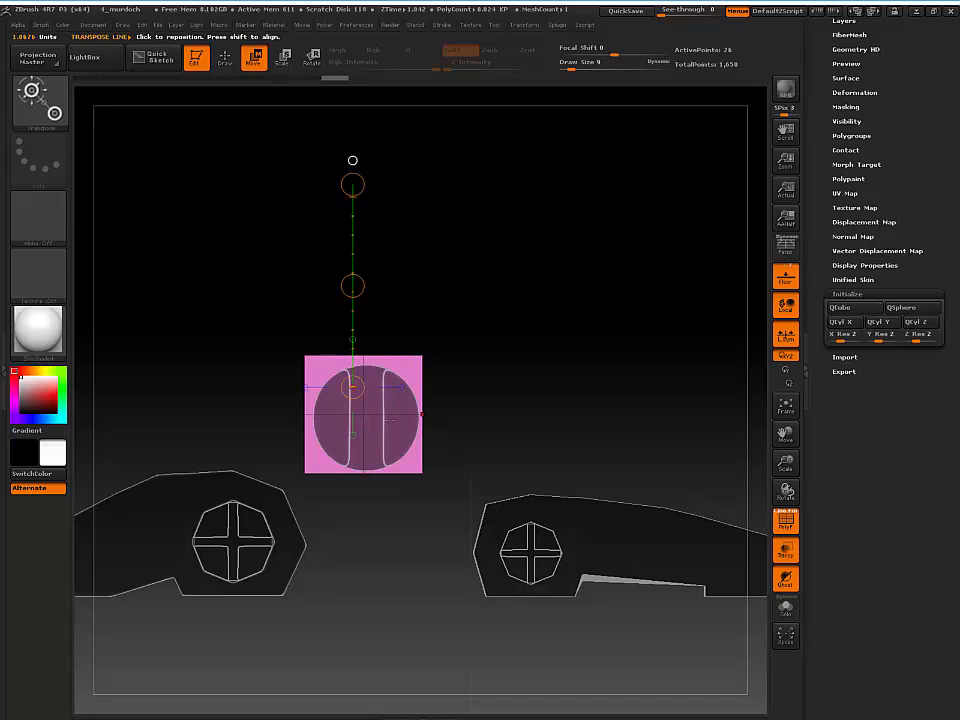
drag(507, 383, 508, 384)
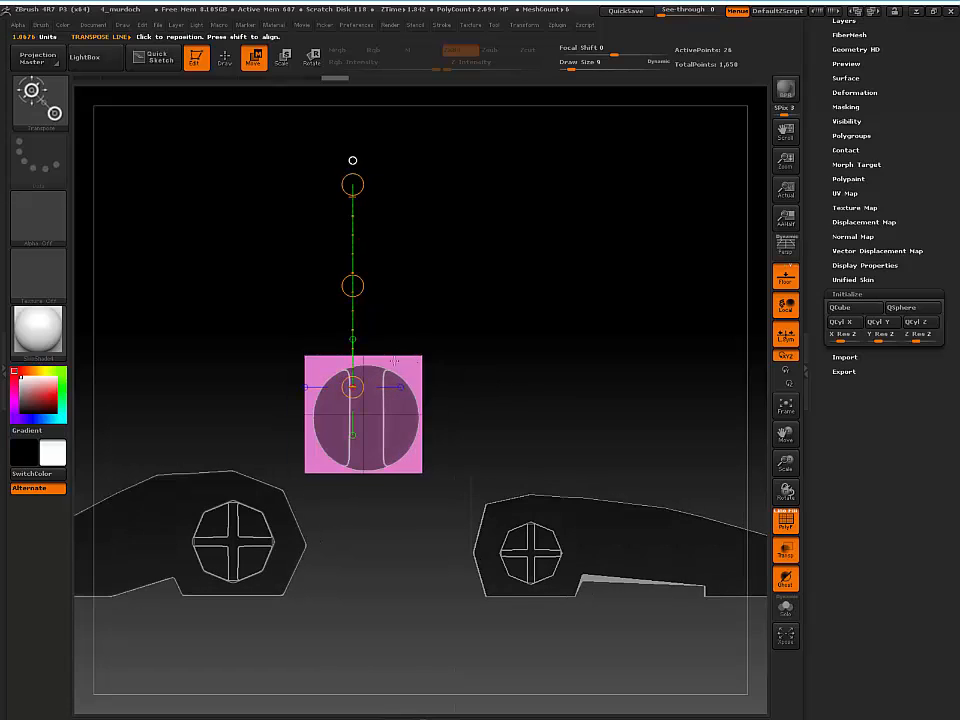
Stretch the cube along the cylinder's axis to cover most of its length and centre it between the ends
mouse_move(353, 286)
mouse_down()
mouse_move(471, 336)
mouse_move(564, 354)
mouse_up()
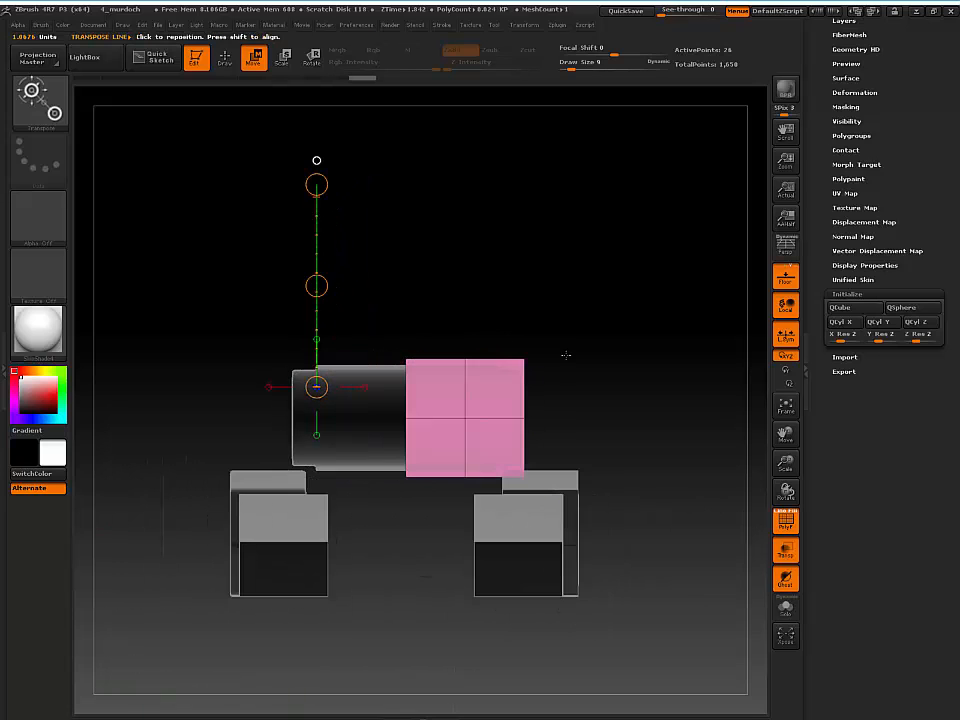
drag(477, 412, 708, 411)
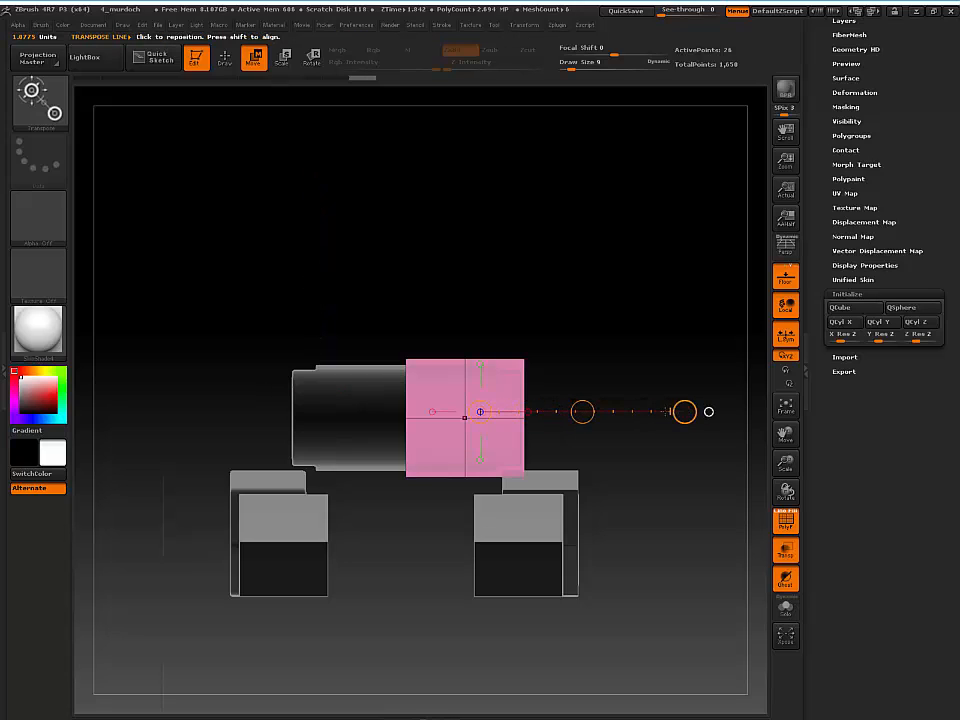
drag(583, 411, 520, 421)
key(ctrl+z)
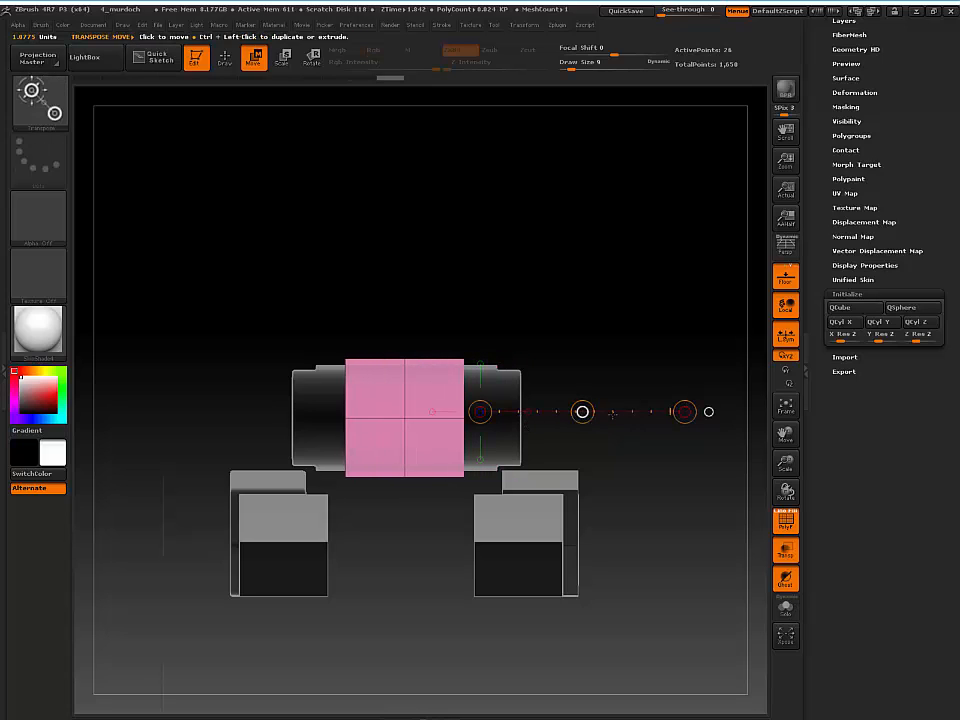
drag(582, 411, 521, 434)
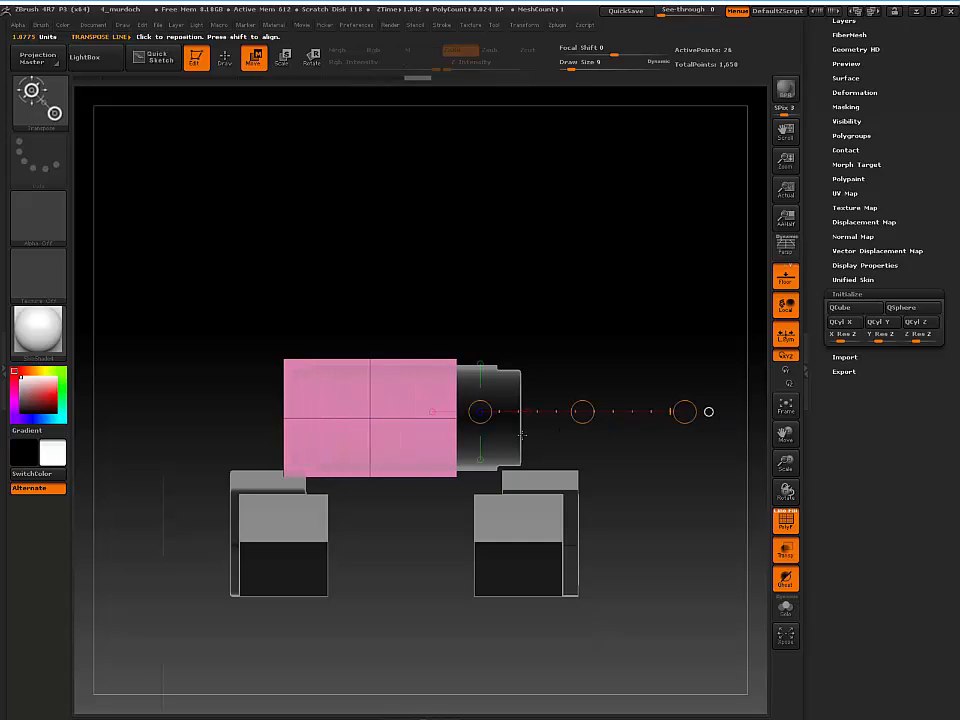
drag(370, 418, 663, 422)
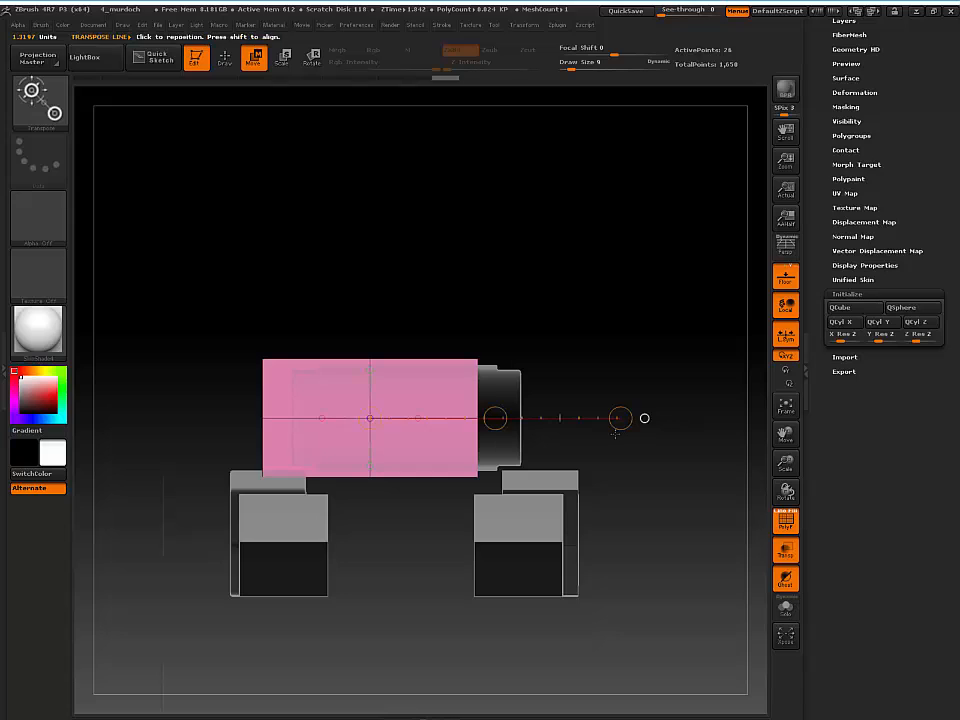
drag(495, 418, 532, 413)
shift+drag(229, 281, 450, 311)
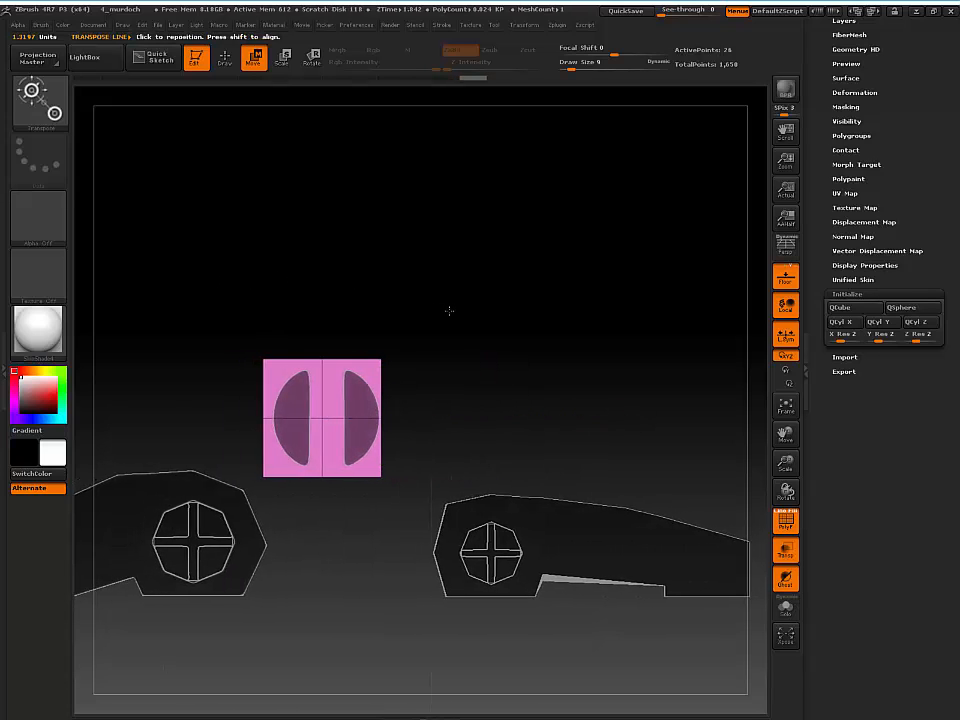
Turn off transparency and shift the block slightly in side view so the cylinder's end caps sit centred in it
click(787, 548)
shift+drag(469, 366, 518, 339)
key(q)
key(w)
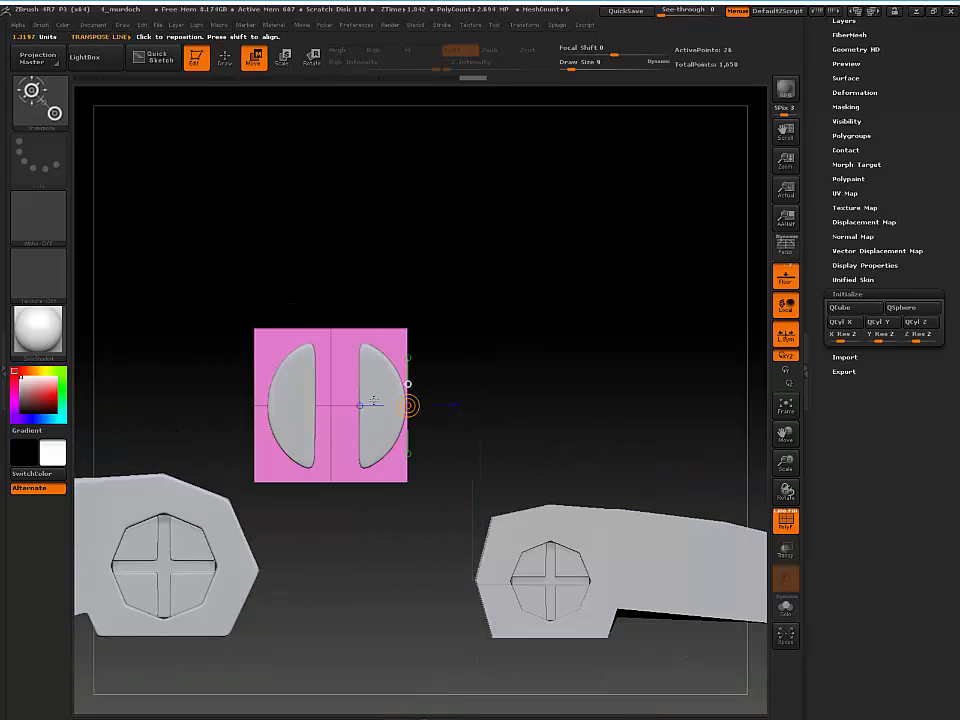
drag(408, 405, 493, 405)
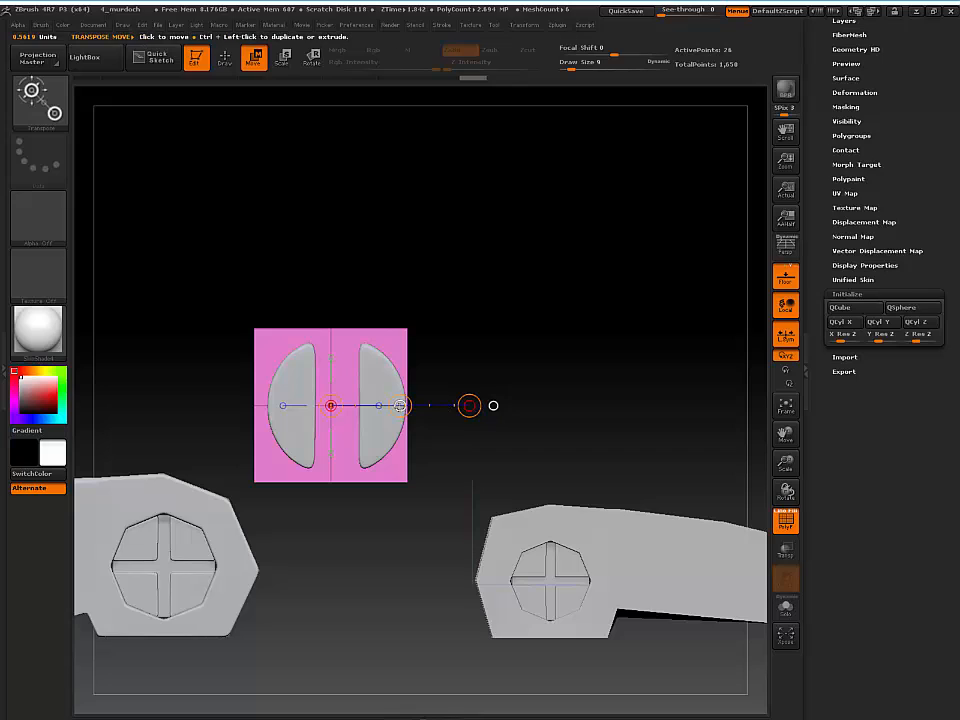
drag(400, 405, 406, 407)
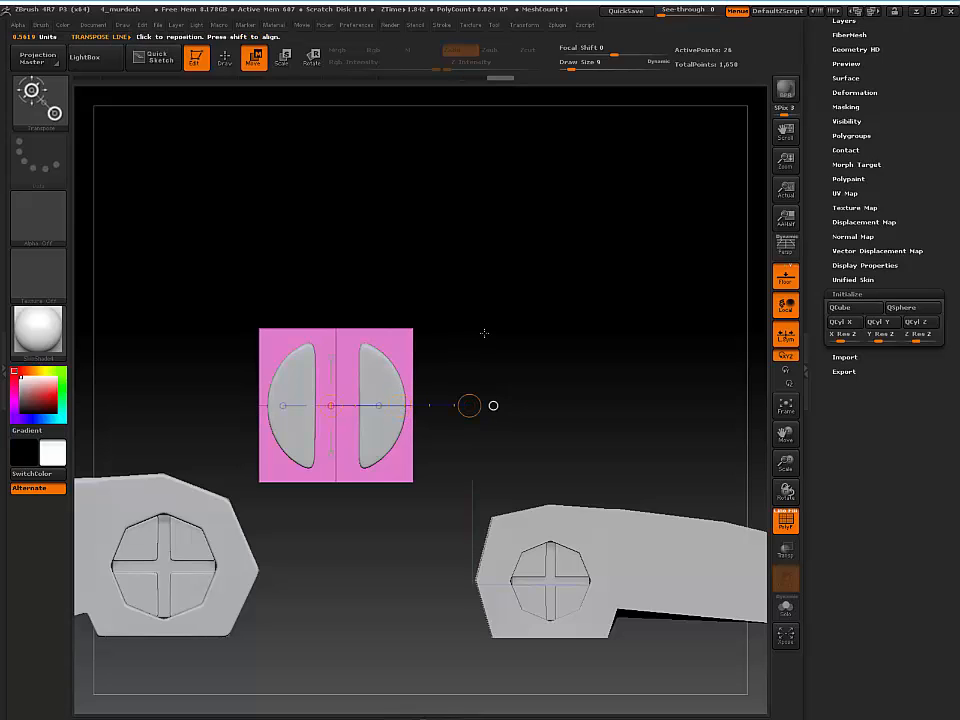
Hide the floor grid and extrude the block's flat underside downward using QMesh with the Flat Island target
drag(492, 325, 510, 237)
key(q)
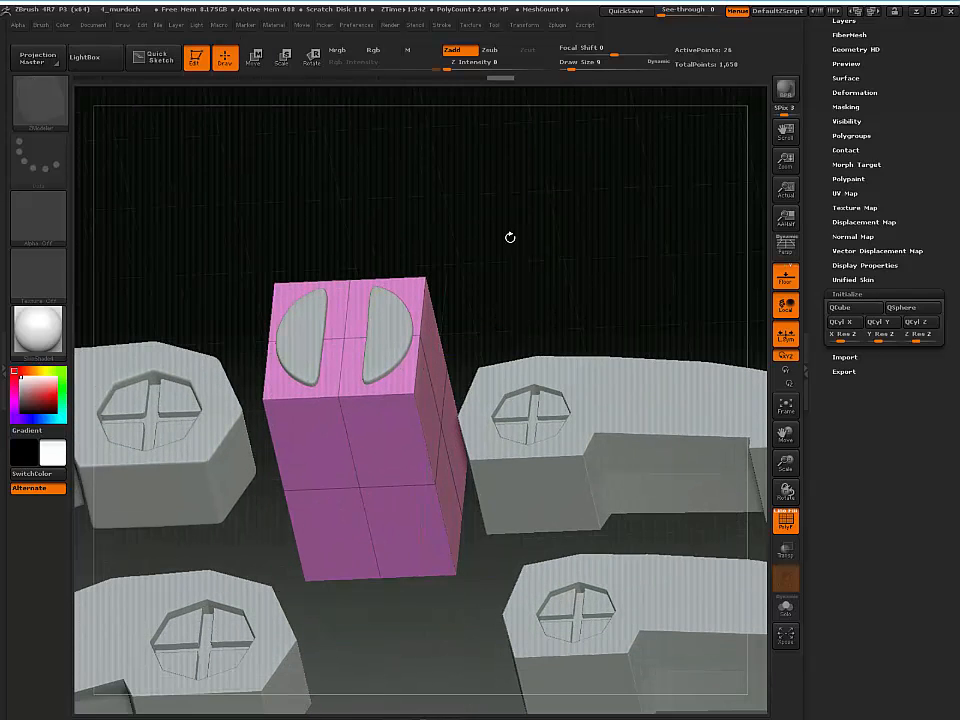
click(786, 280)
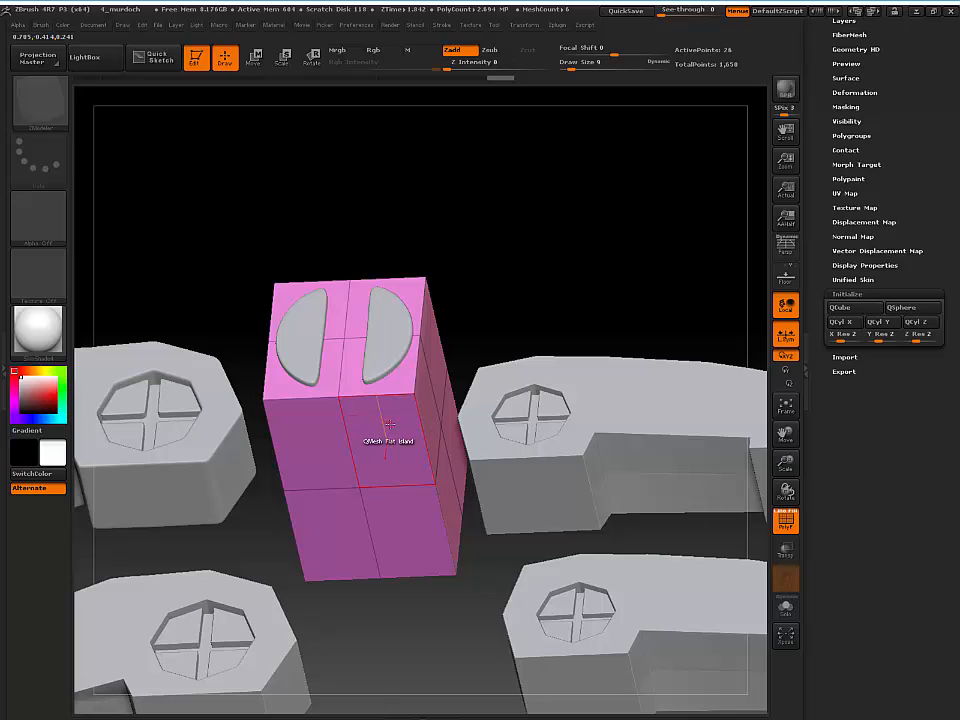
key(space)
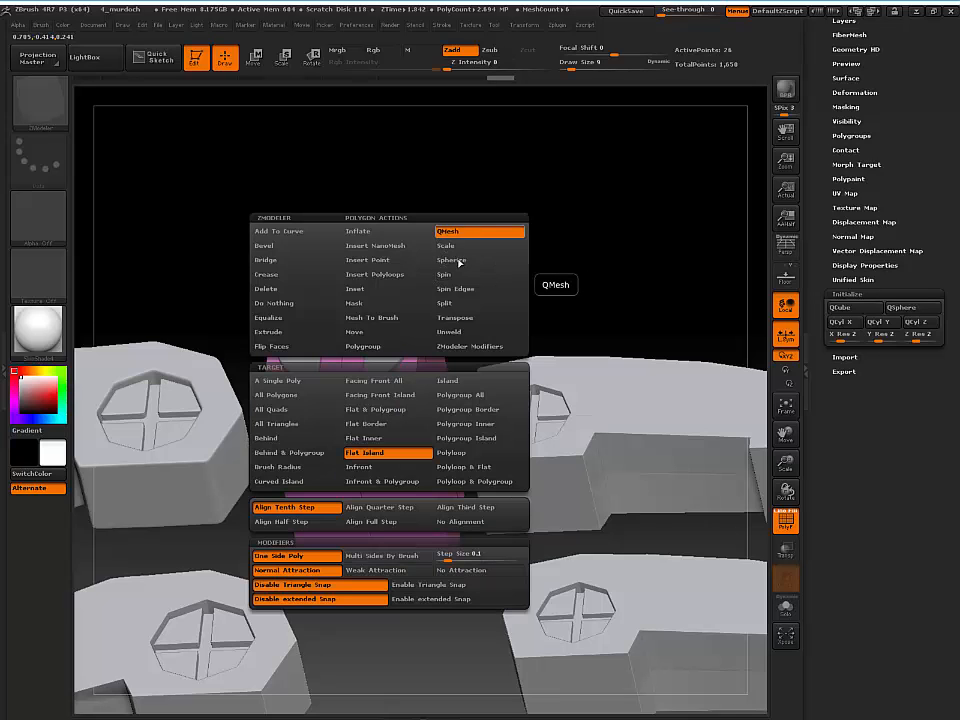
click(385, 453)
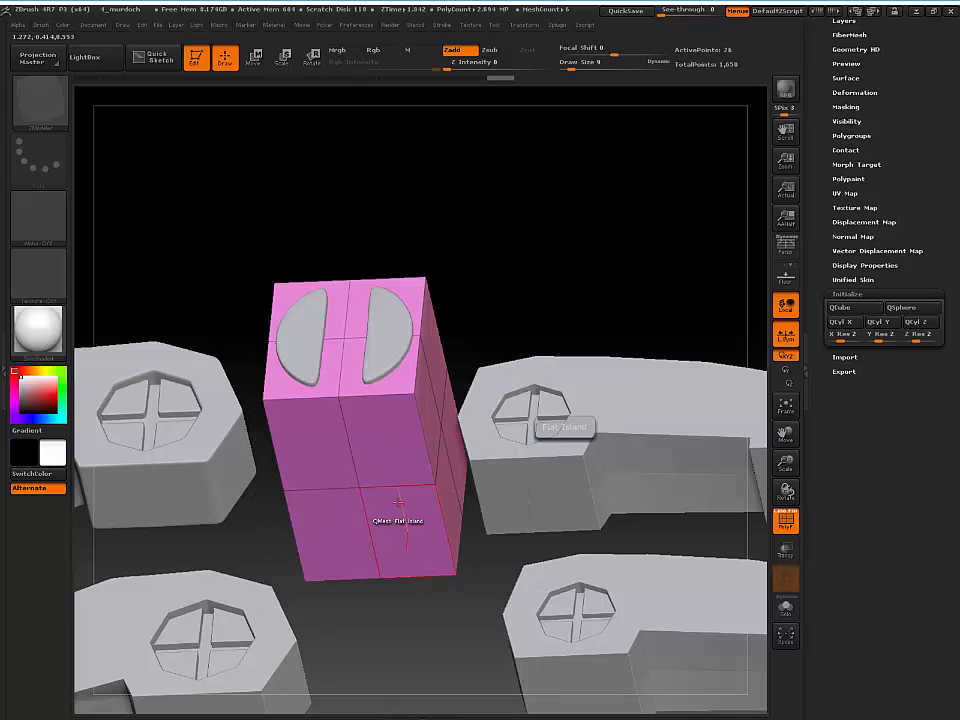
drag(390, 442, 367, 511)
Mark the two side polygons of the block's new bottom layer as a temporary polygon selection
shift+drag(514, 298, 374, 466)
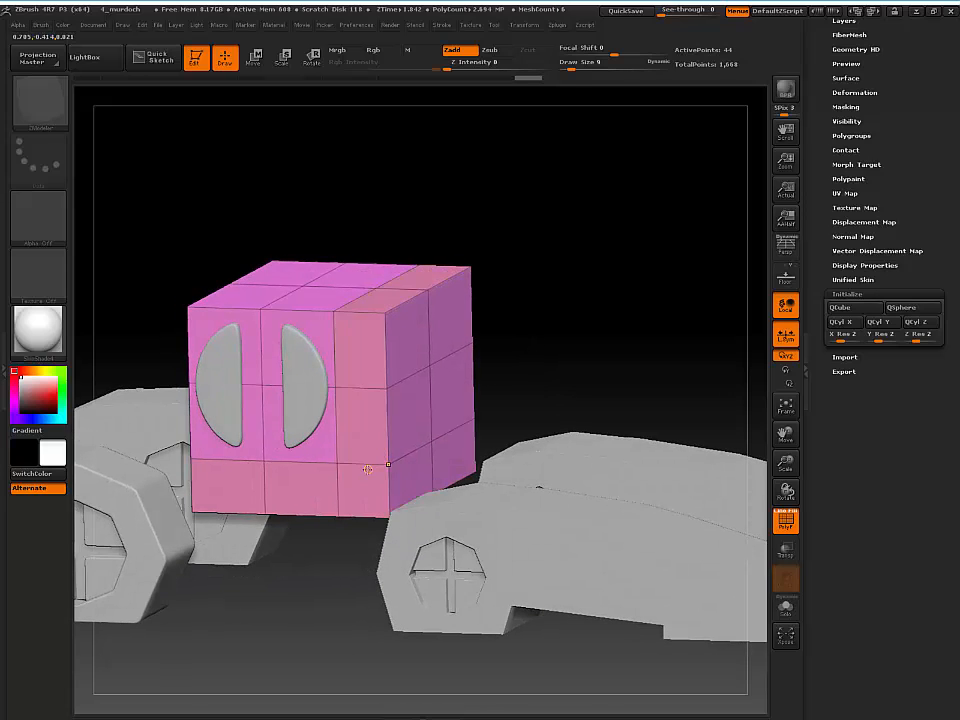
alt+drag(512, 291, 500, 287)
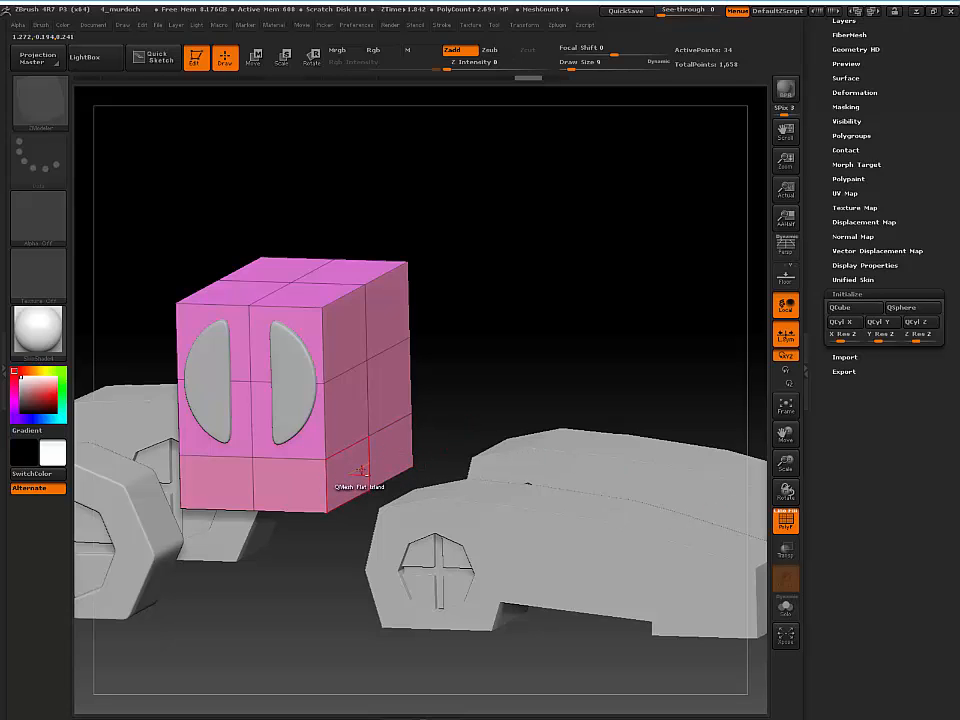
alt+drag(361, 471, 382, 461)
mouse_move(536, 307)
mouse_down()
mouse_move(560, 290)
mouse_move(548, 319)
mouse_move(528, 318)
mouse_up()
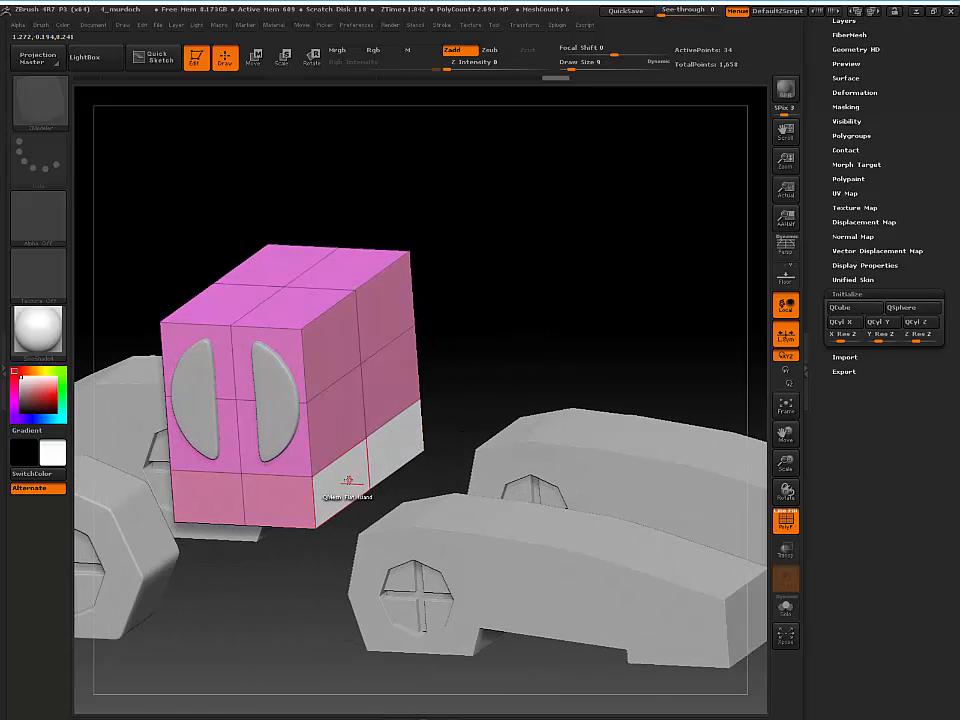
mouse_move(344, 482)
mouse_down()
mouse_move(362, 476)
mouse_move(326, 489)
mouse_move(381, 466)
mouse_move(355, 485)
mouse_up()
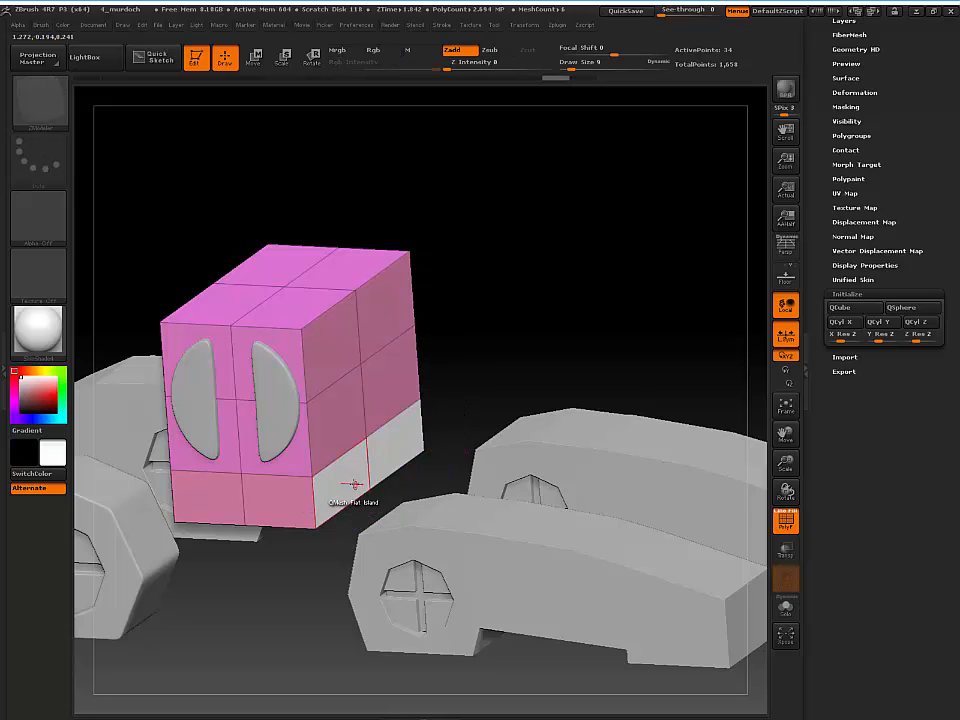
drag(521, 358, 348, 478)
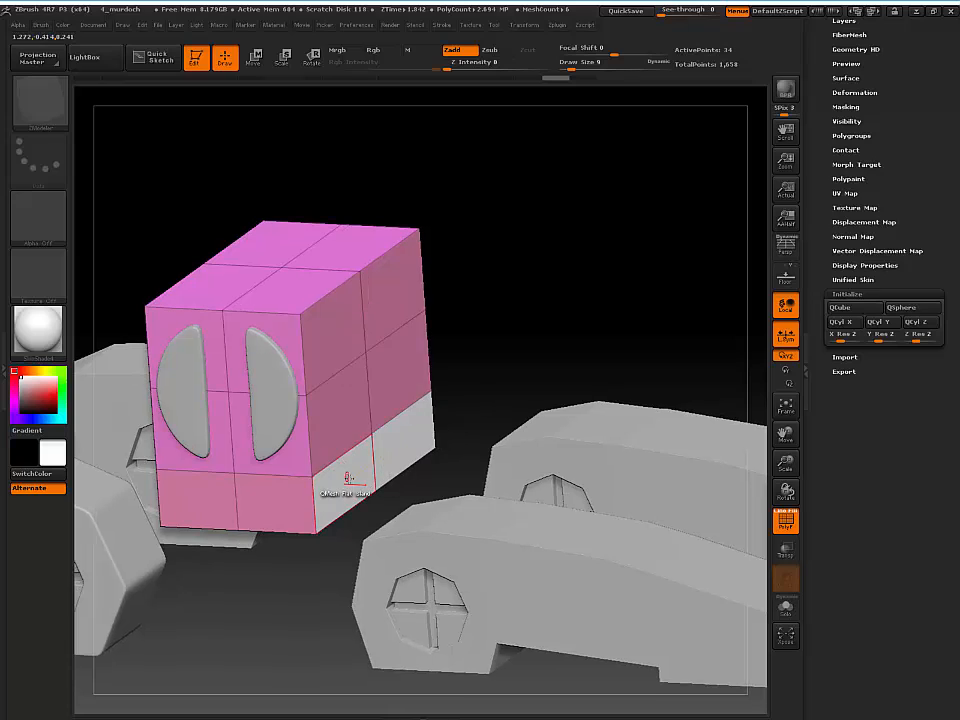
Set the QMesh target to A Single Poly and extrude the marked side polygons outward into a platform between the legs
right_click(350, 480)
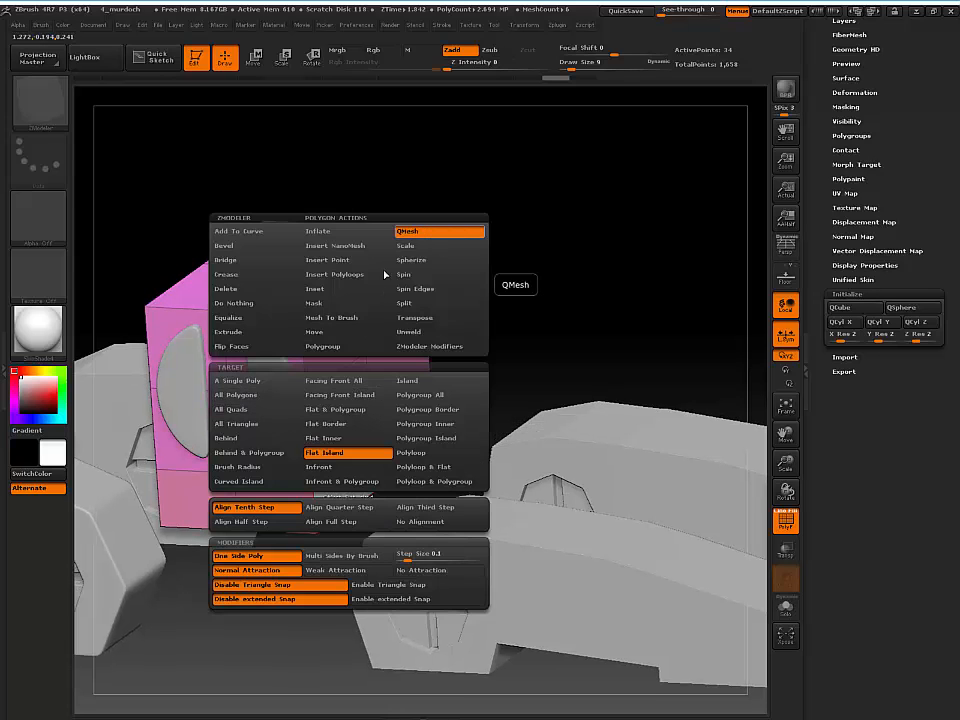
click(244, 383)
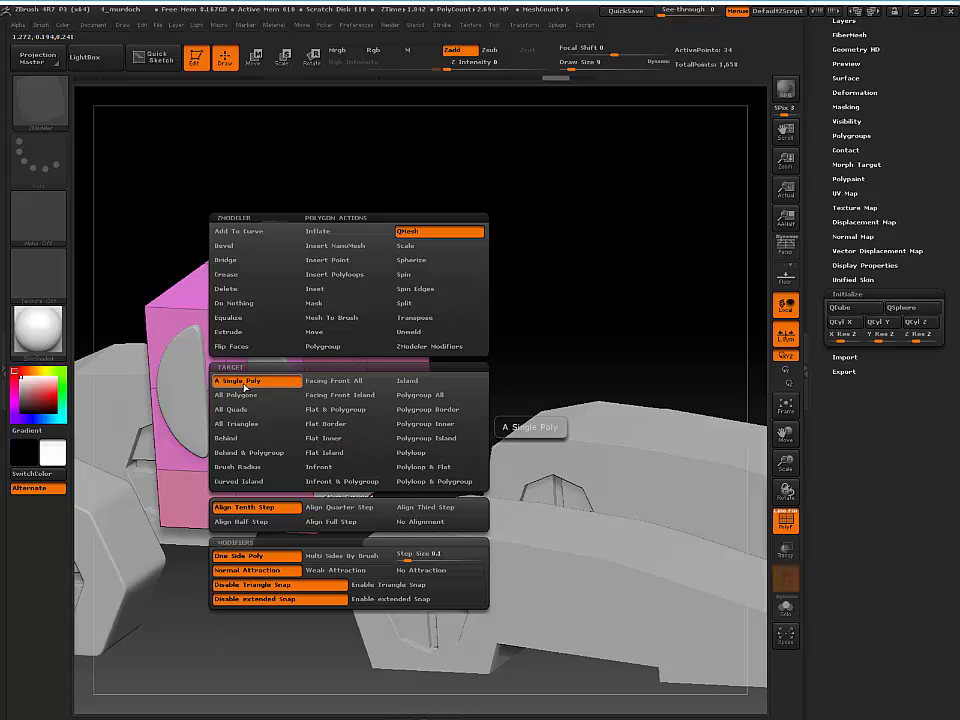
drag(343, 479, 508, 525)
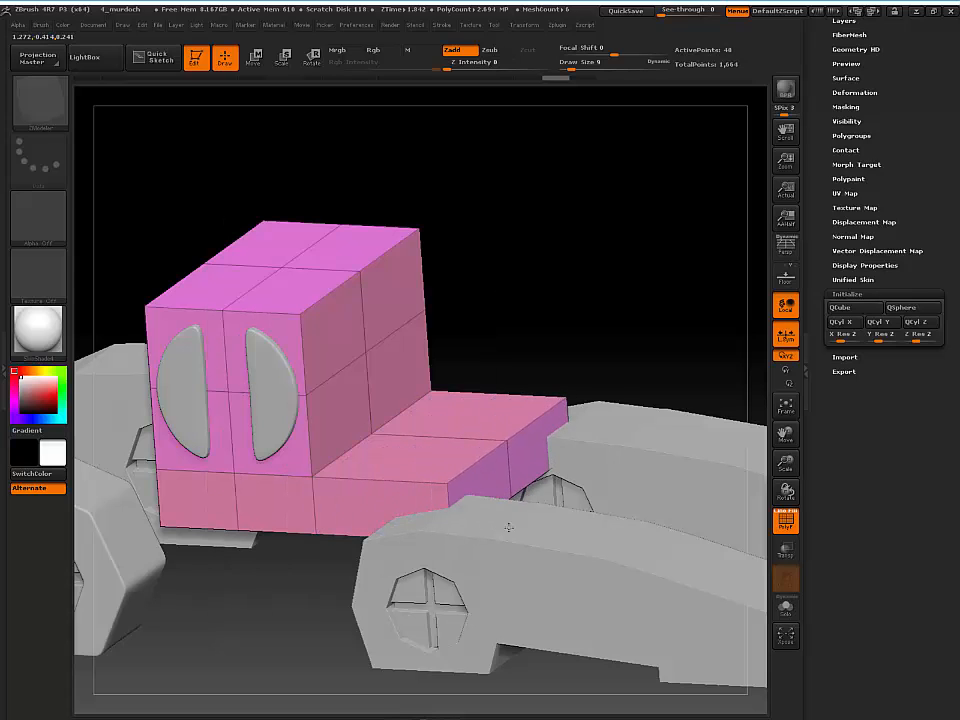
shift+drag(584, 291, 514, 343)
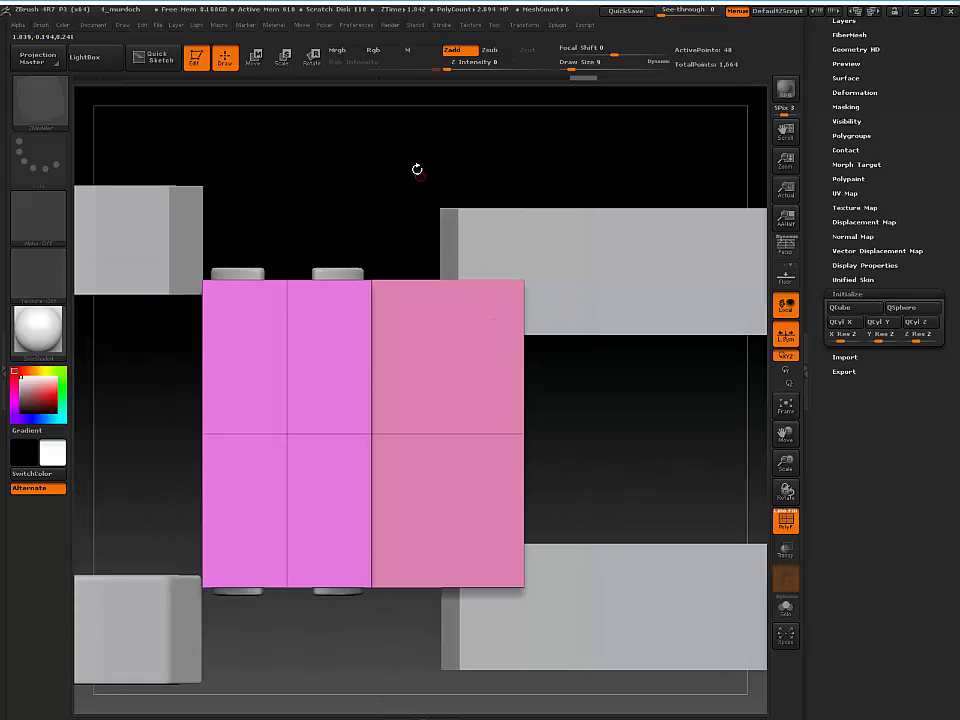
drag(418, 169, 575, 466)
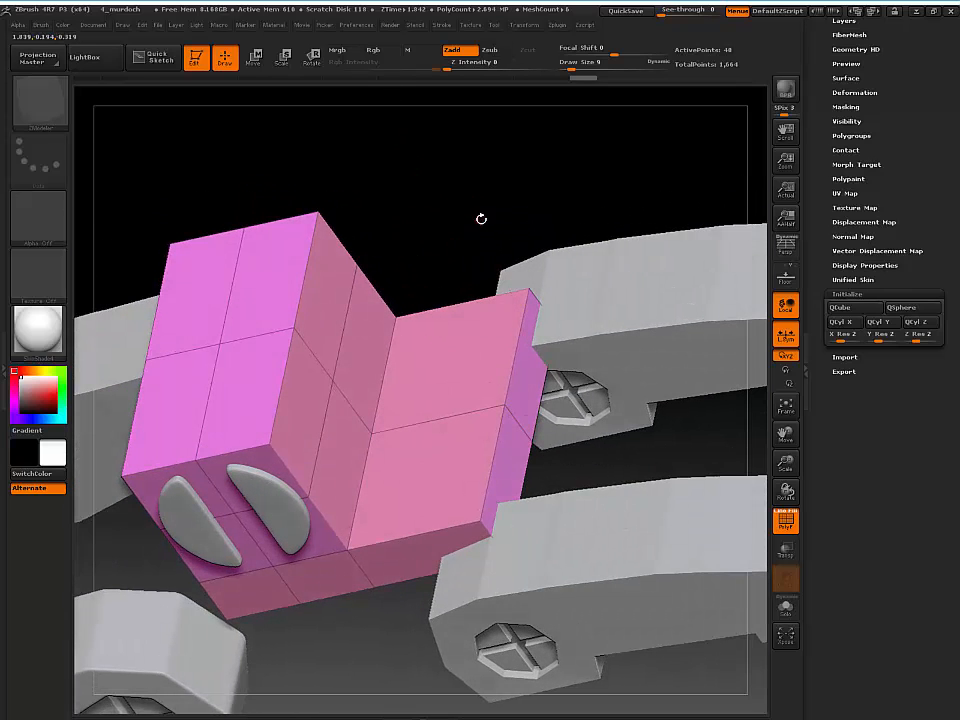
Lengthen the platform between the legs by pulling its two marked end polygons further outward with QMesh
drag(481, 218, 367, 244)
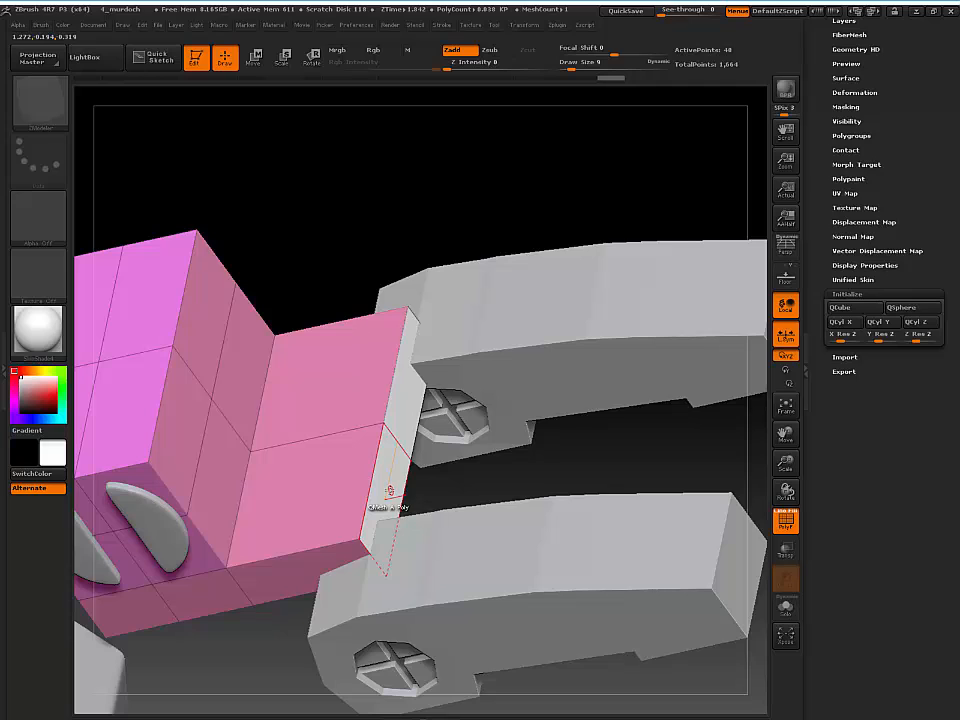
drag(389, 490, 472, 491)
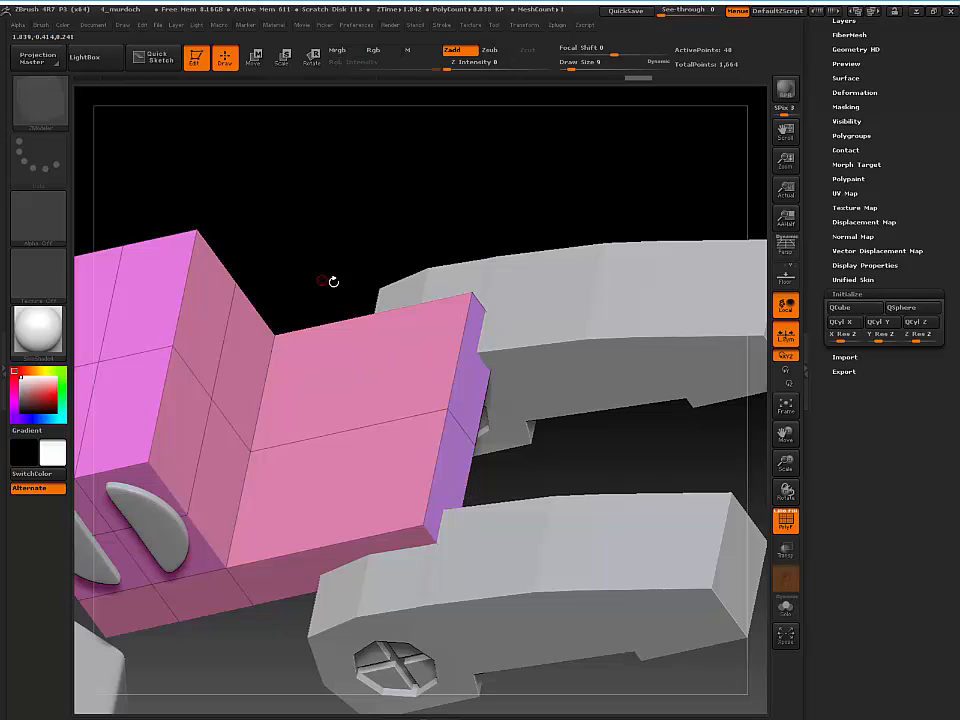
drag(332, 279, 418, 279)
drag(443, 237, 439, 364)
alt+drag(553, 446, 533, 473)
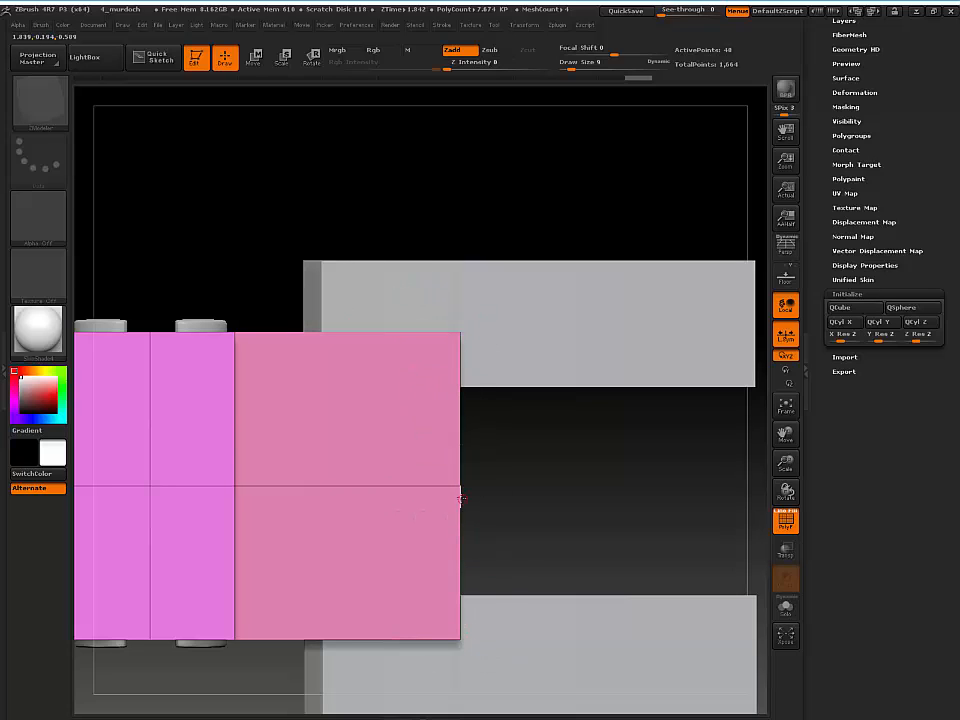
key(ctrl)
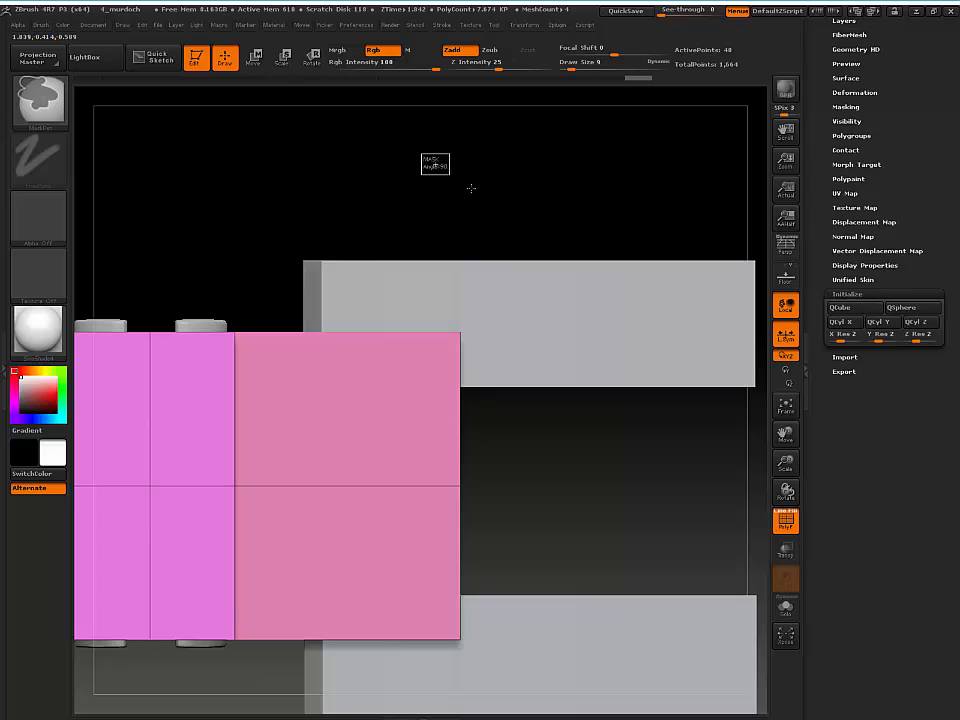
mouse_move(449, 173)
ctrl+mouse_down()
mouse_move(501, 208)
mouse_move(492, 224)
mouse_move(507, 204)
mouse_move(519, 236)
mouse_move(542, 231)
mouse_move(539, 284)
mouse_move(514, 260)
mouse_move(512, 346)
ctrl+mouse_up()
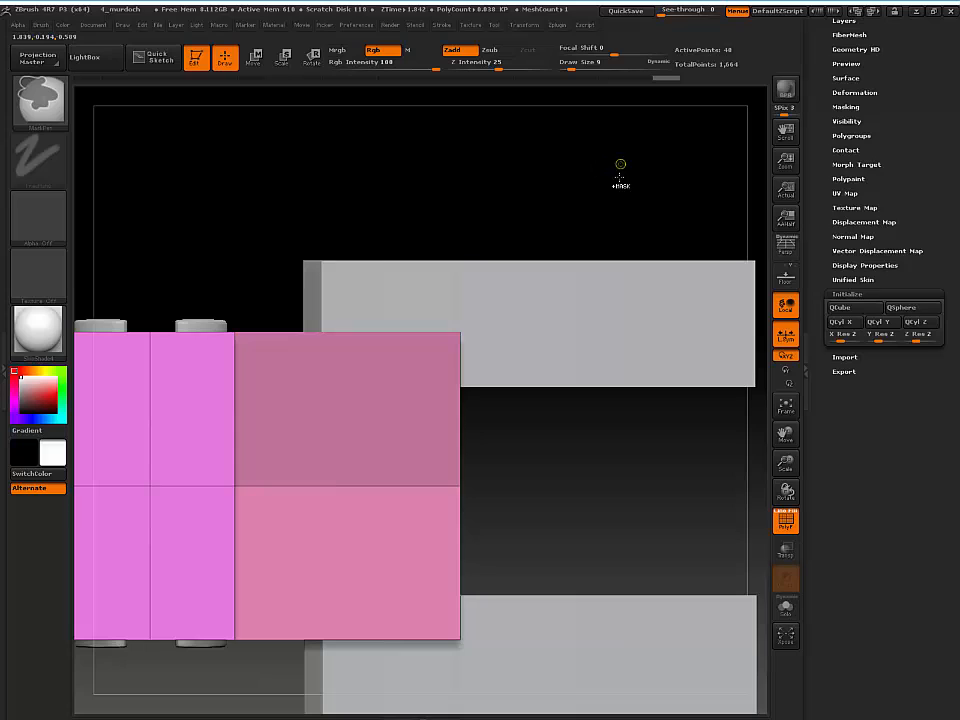
ctrl+click(620, 176)
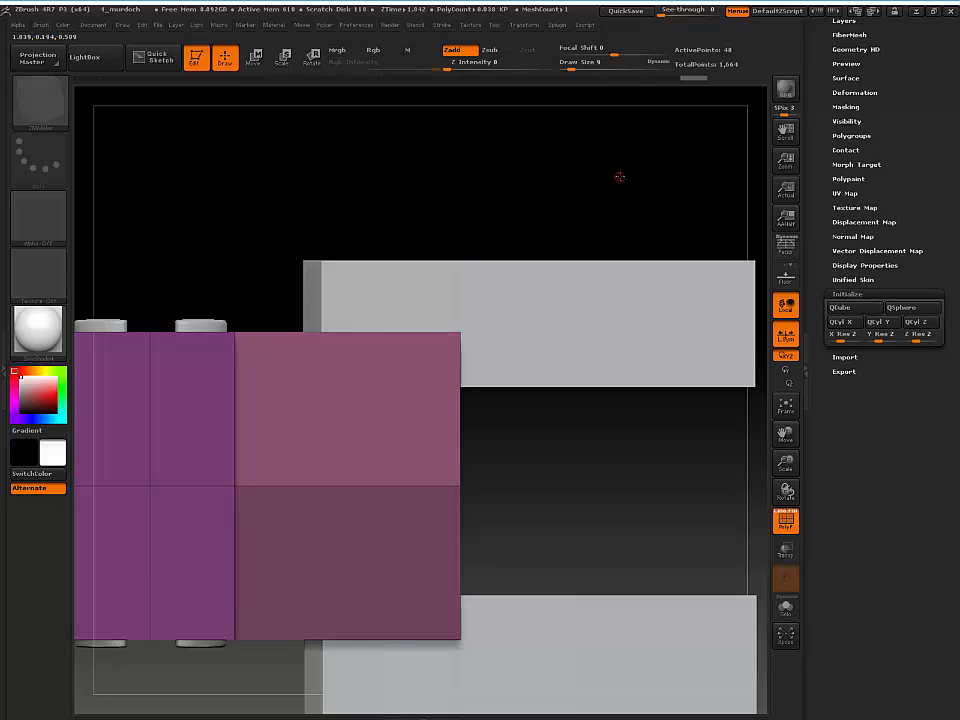
key(w)
shift+drag(460, 332, 460, 133)
drag(462, 235, 458, 274)
key(ctrl+z)
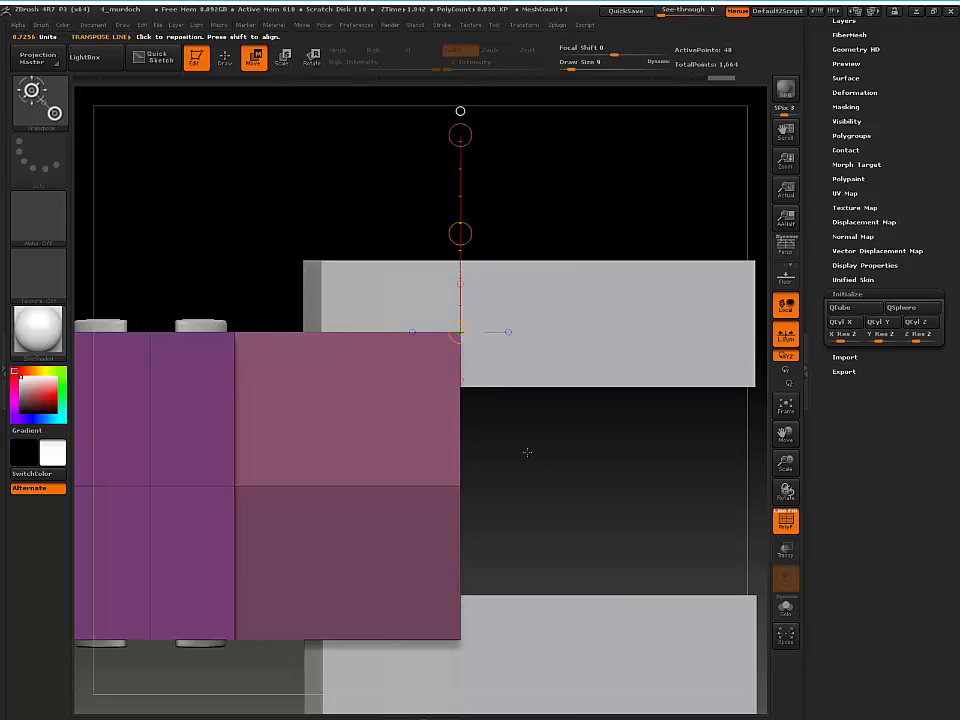
ctrl+drag(548, 457, 660, 520)
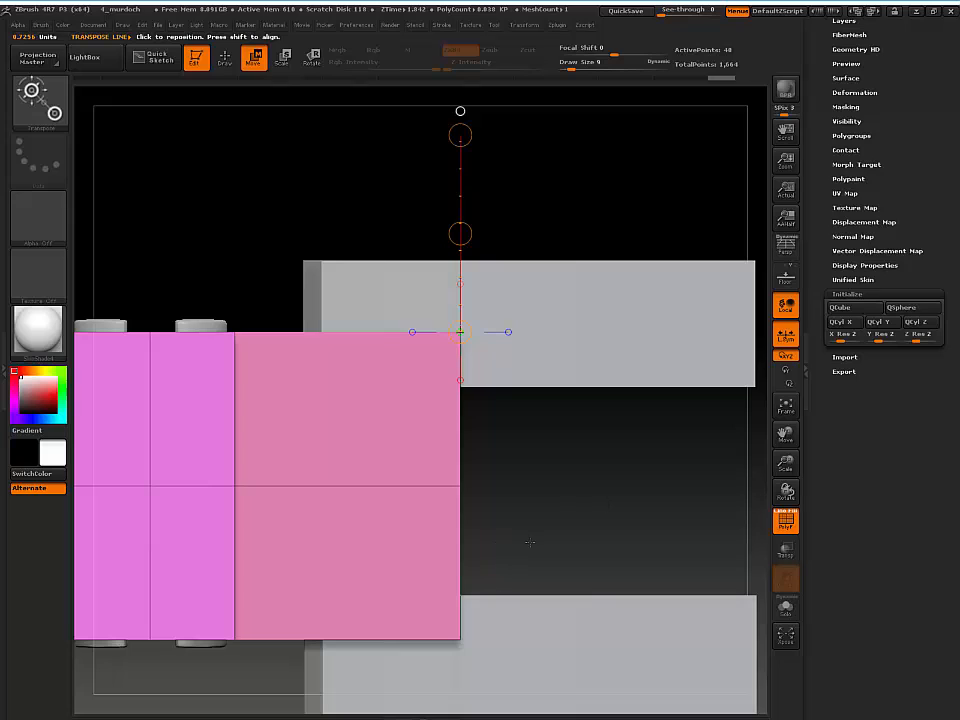
Mask the platform's outer end corners in top view, invert the mask and move the corners inward symmetrically to taper the platform
alt+drag(529, 542, 519, 481)
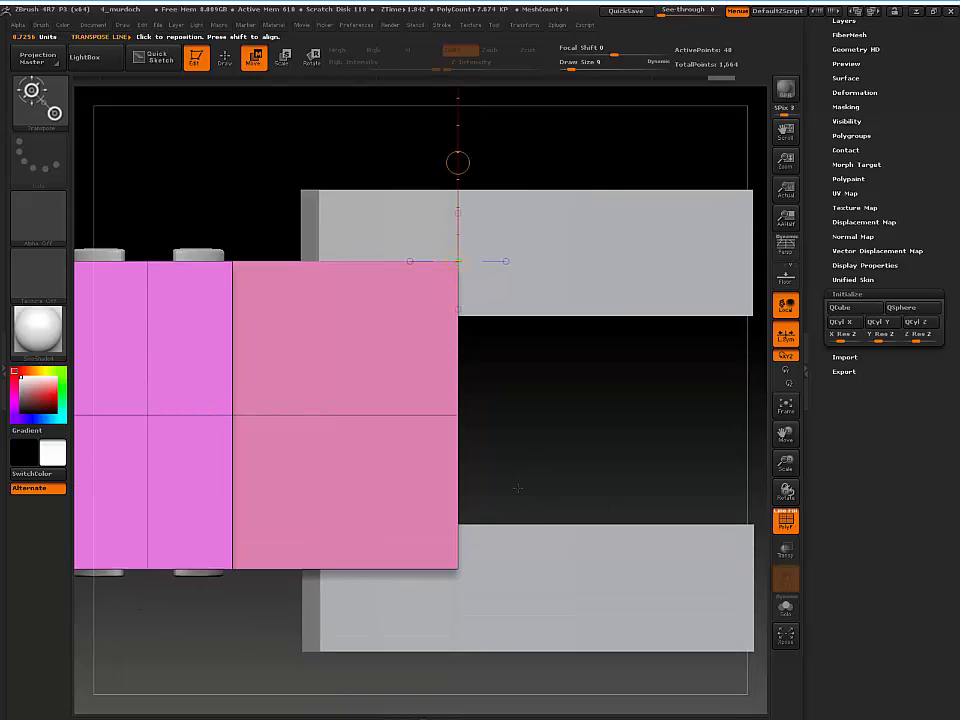
click(458, 567)
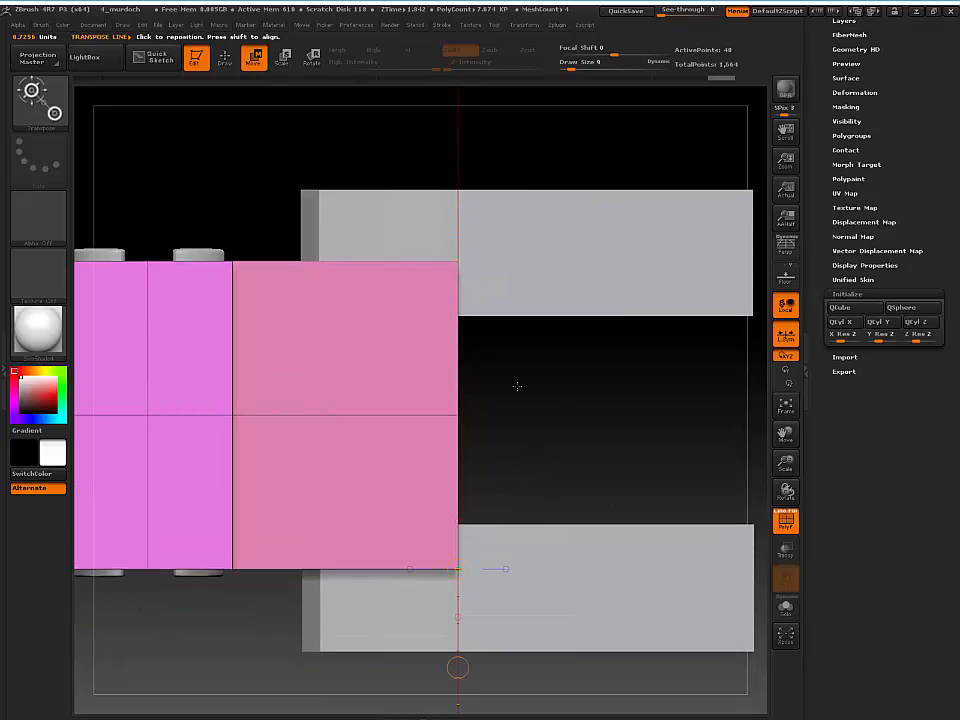
mouse_move(565, 402)
ctrl+mouse_down()
mouse_move(690, 469)
mouse_move(668, 480)
mouse_move(587, 281)
mouse_move(606, 294)
mouse_move(529, 274)
ctrl+mouse_up()
click(458, 261)
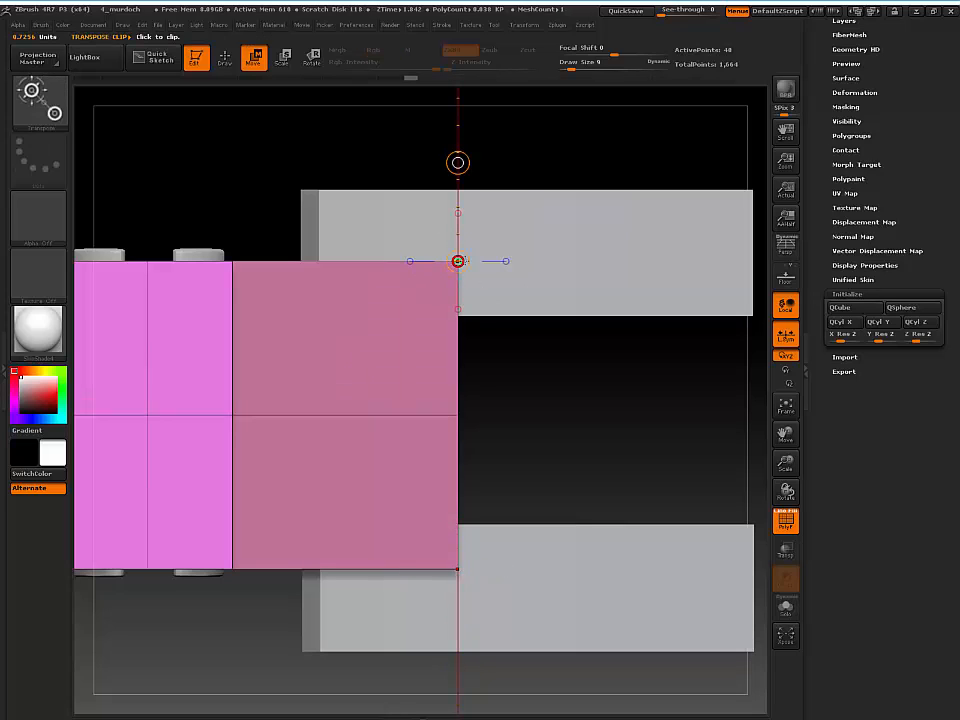
ctrl+click(588, 150)
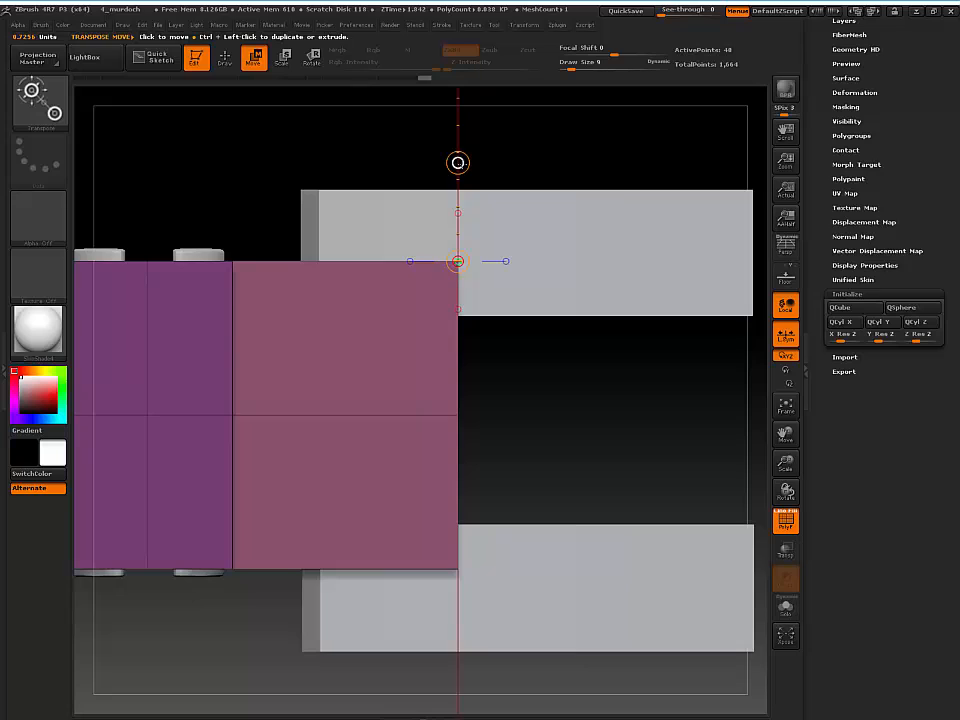
alt+drag(539, 146, 503, 184)
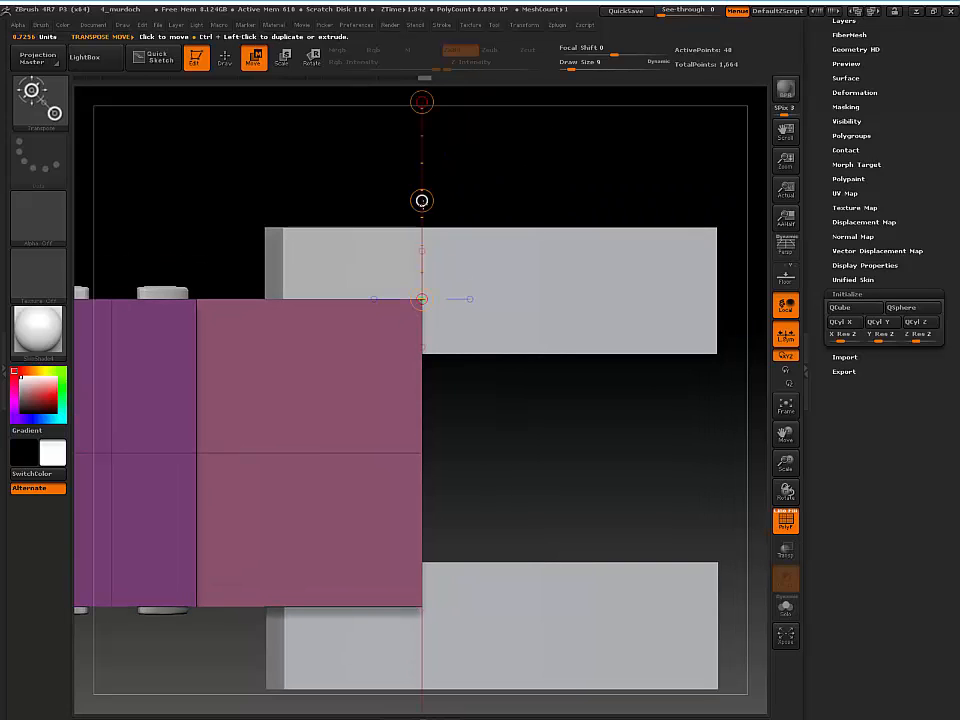
drag(422, 200, 410, 268)
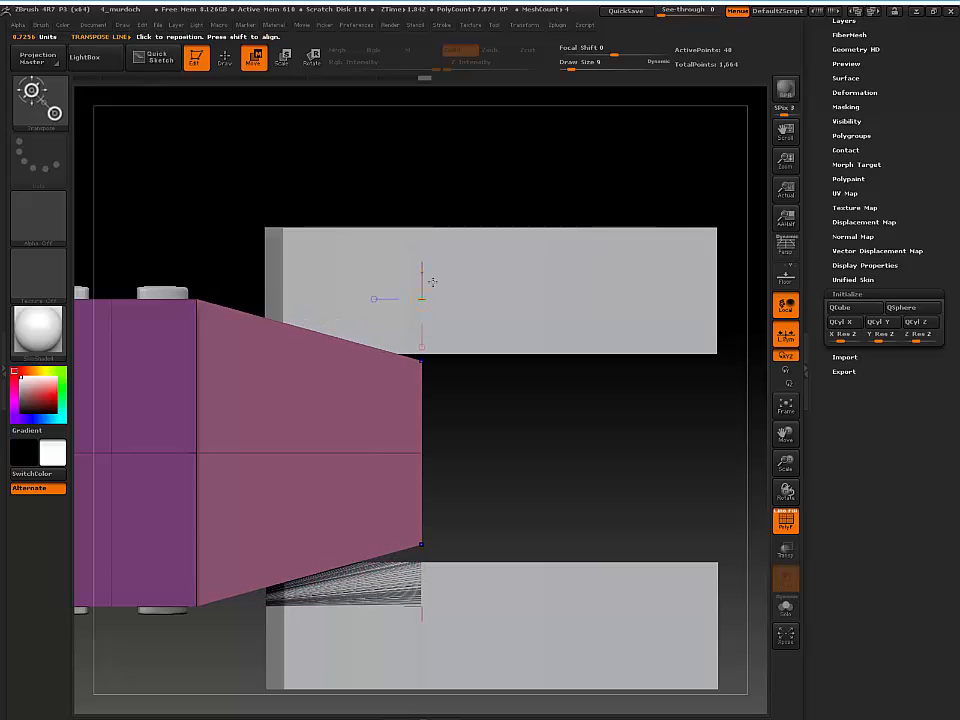
Move the tapered platform's end corners slightly back toward the block so its end forms a shallow point
drag(418, 372, 657, 371)
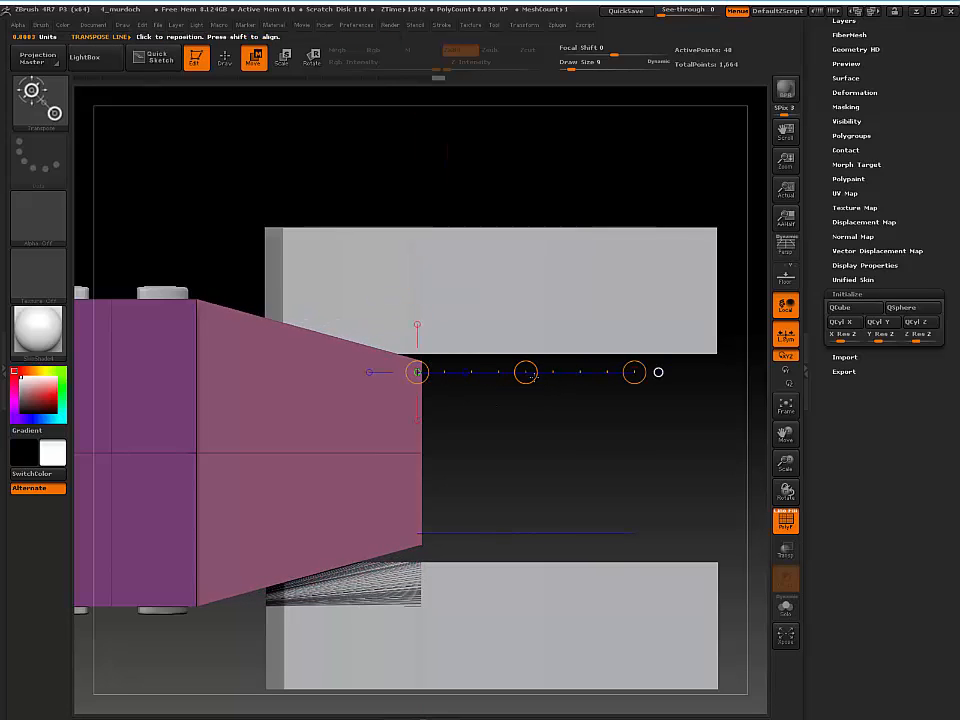
drag(525, 371, 520, 372)
drag(525, 427, 492, 246)
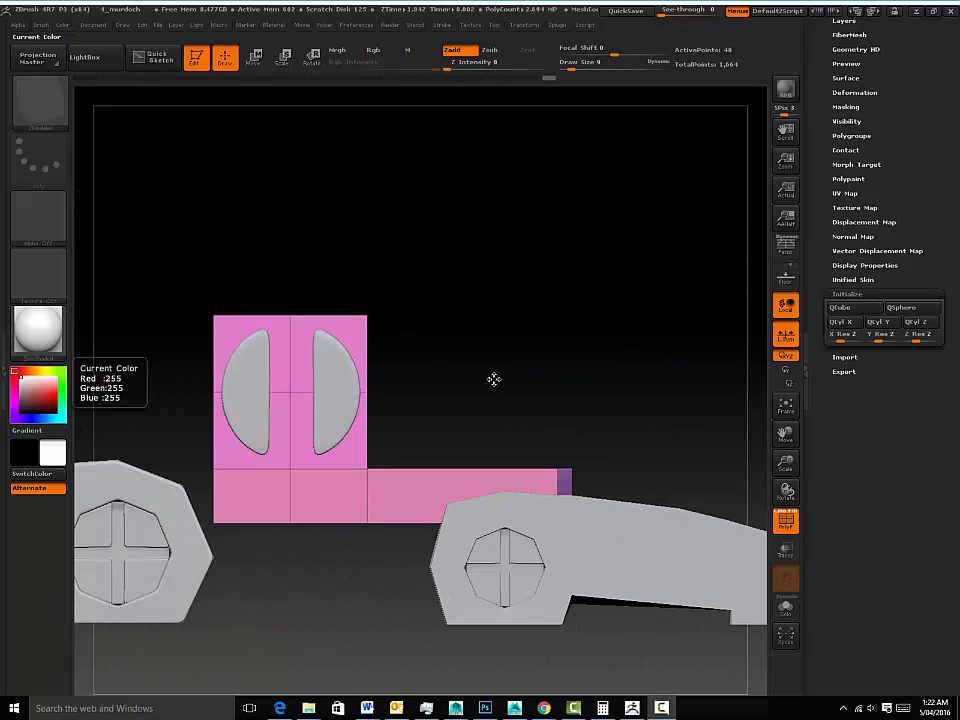
Try a ZModeler Split Point circle at the centre of the block's side face around the end caps, and undo it
drag(494, 379, 497, 353)
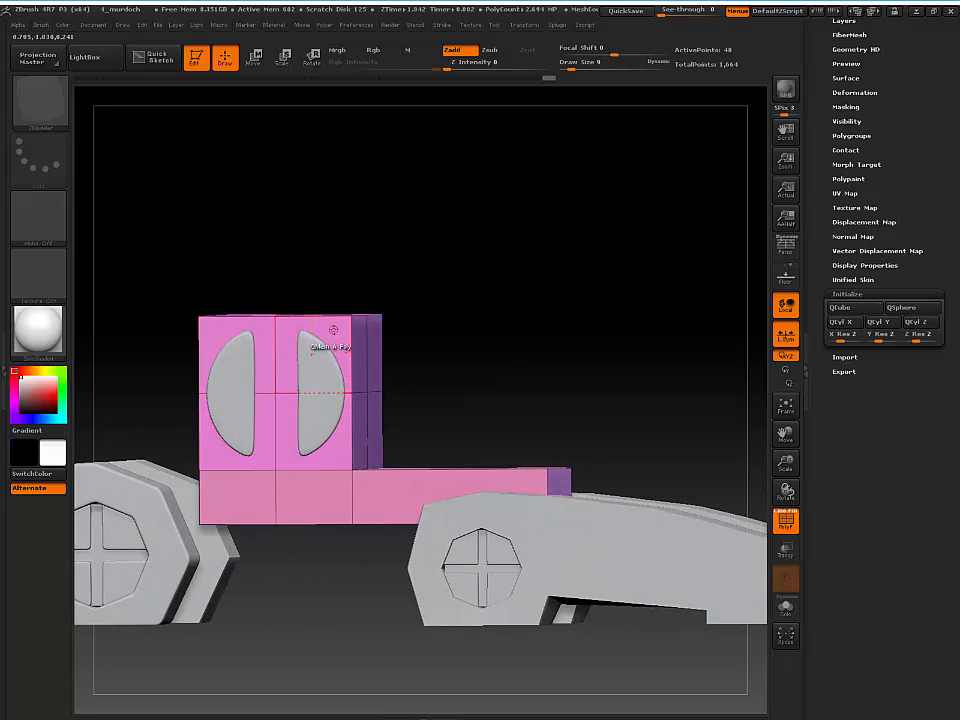
drag(489, 311, 509, 324)
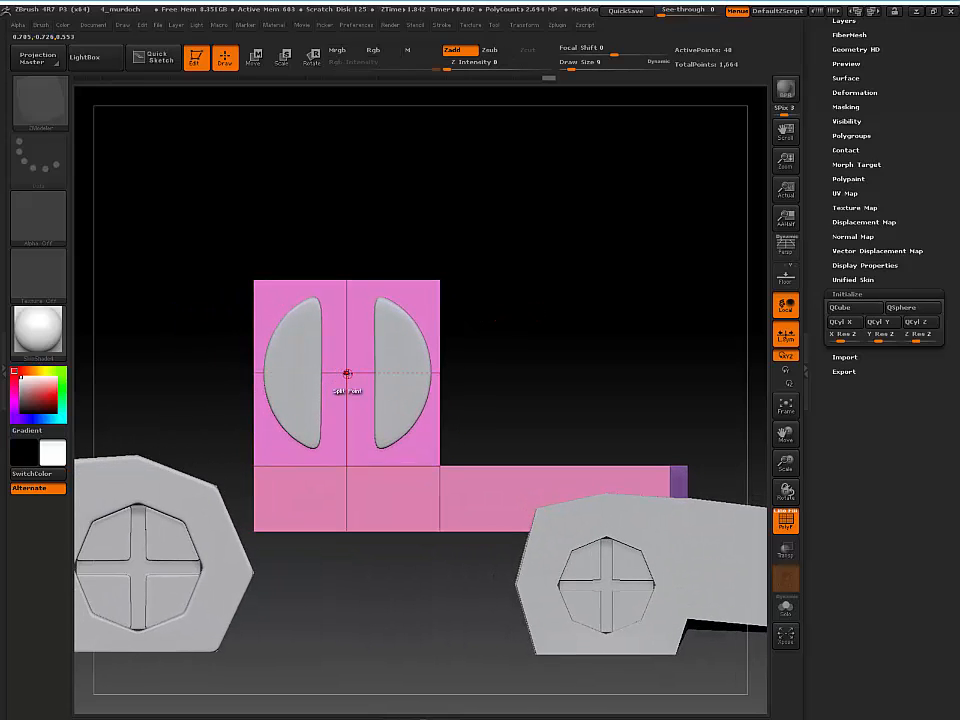
drag(347, 373, 420, 433)
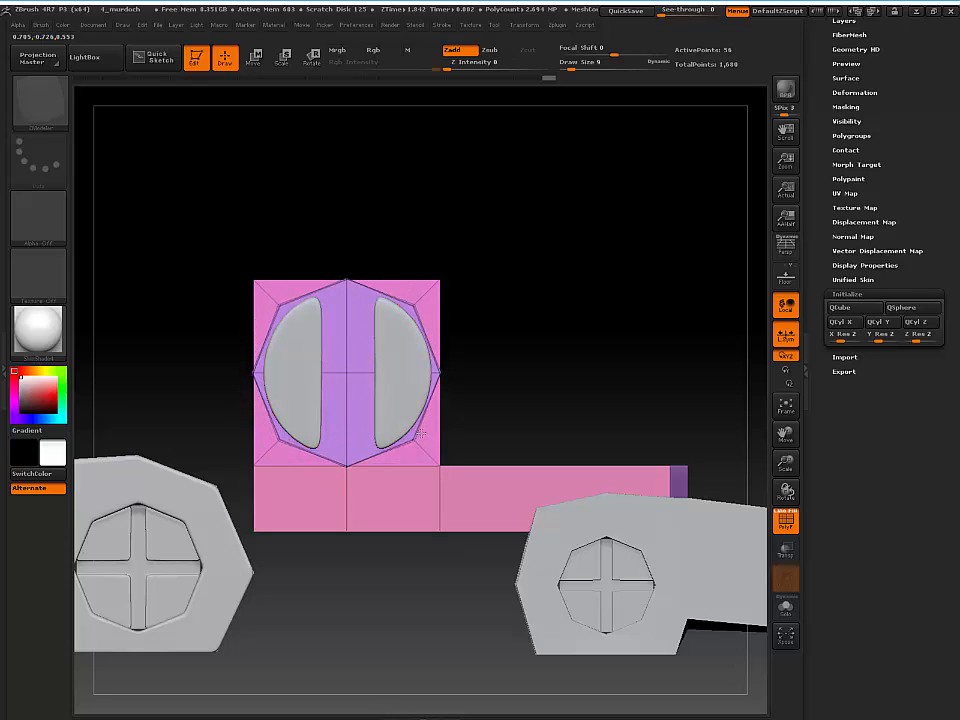
key(ctrl+z)
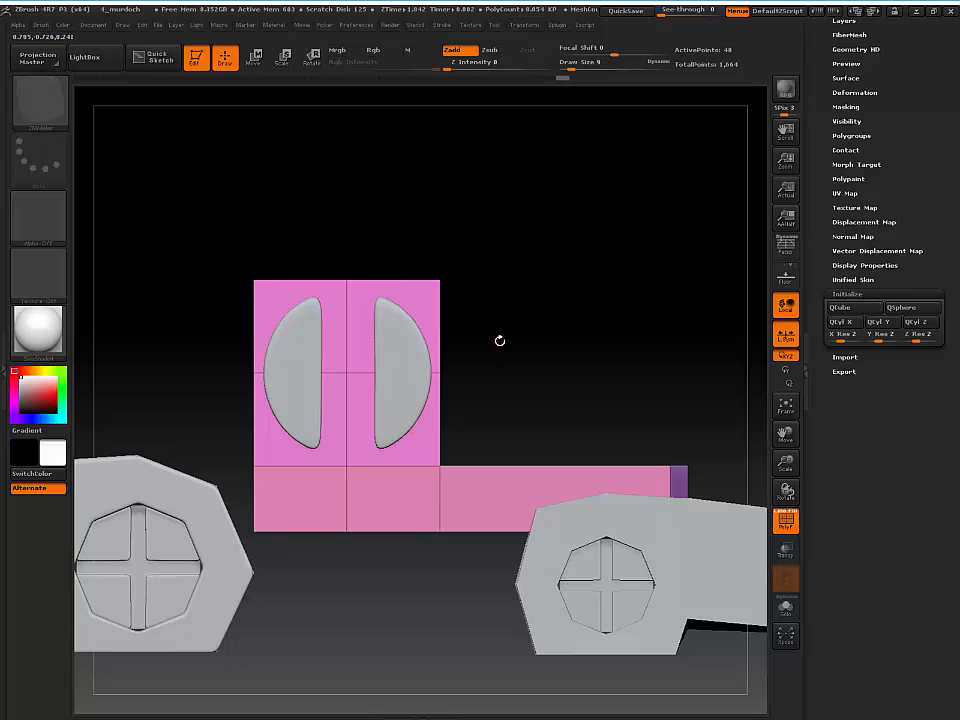
Mark all six polygons of the block's flat face opposite the platform as a temporary selection and extrude them outward with QMesh
drag(500, 341, 596, 272)
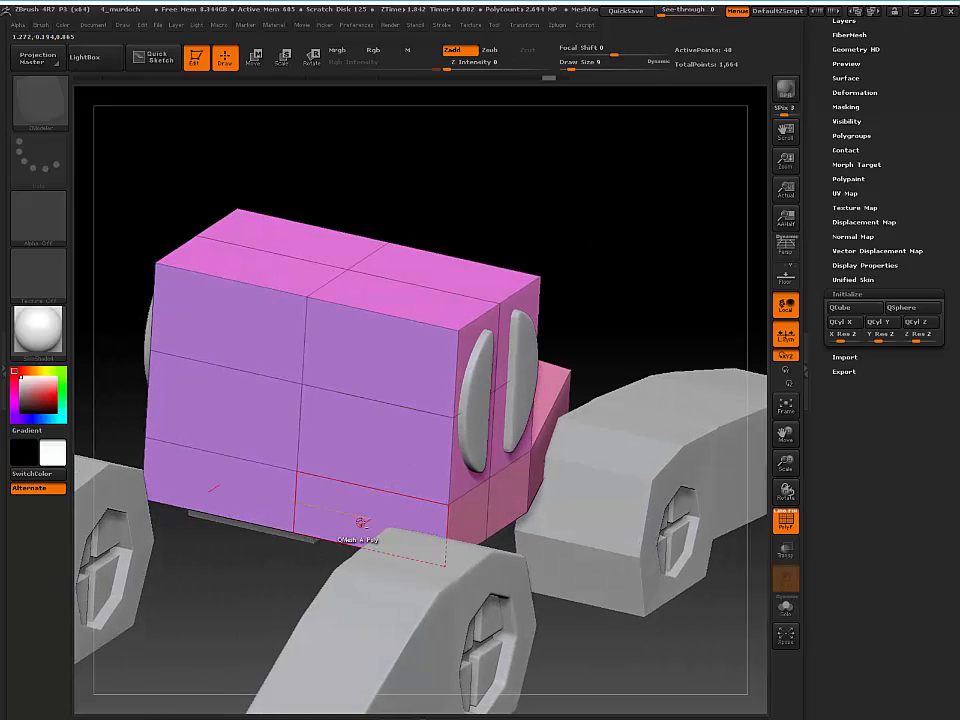
alt+drag(362, 521, 388, 386)
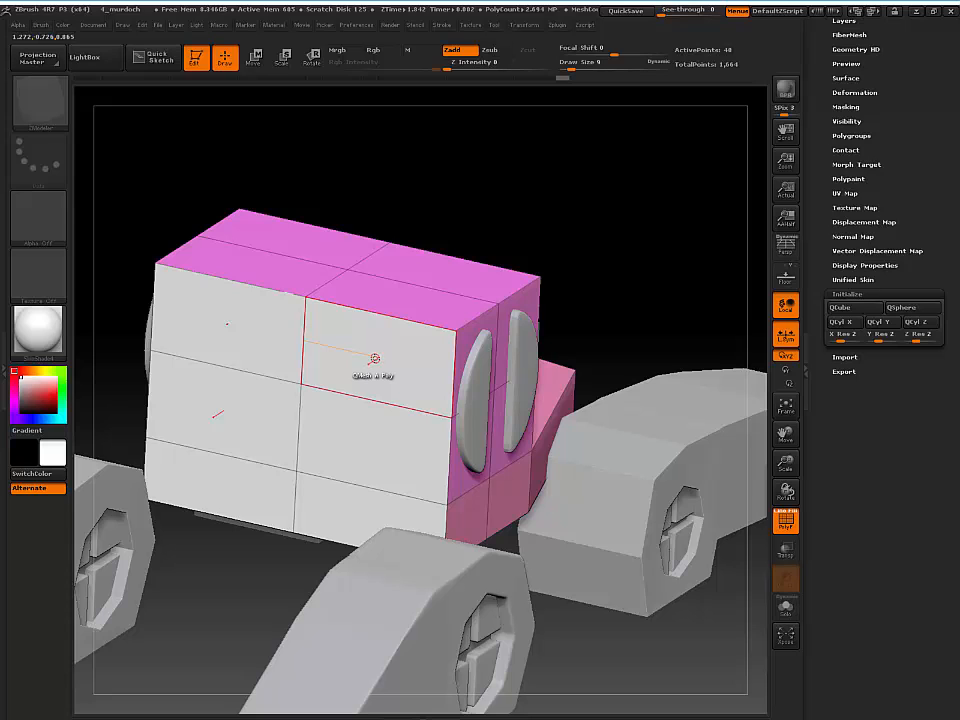
key(space)
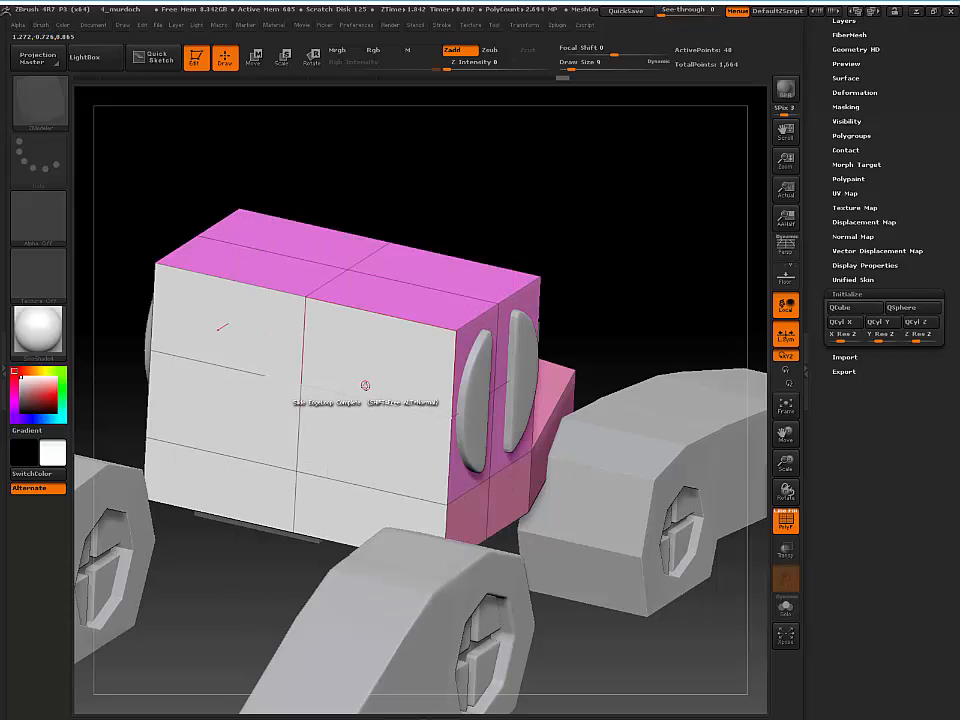
drag(364, 386, 311, 414)
key(ctrl+z)
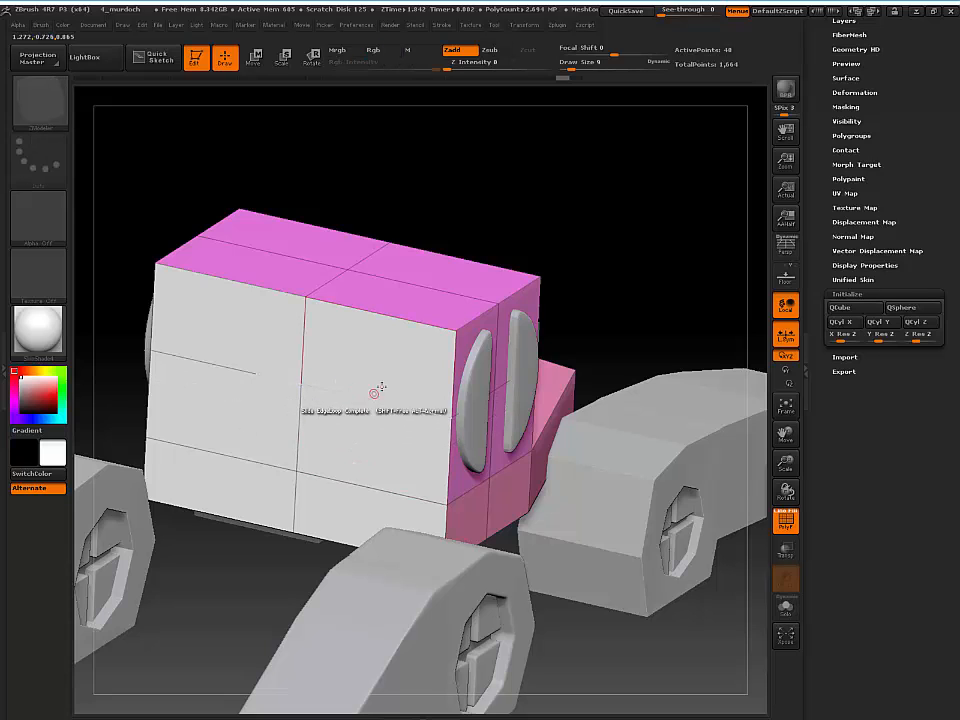
drag(375, 369, 311, 410)
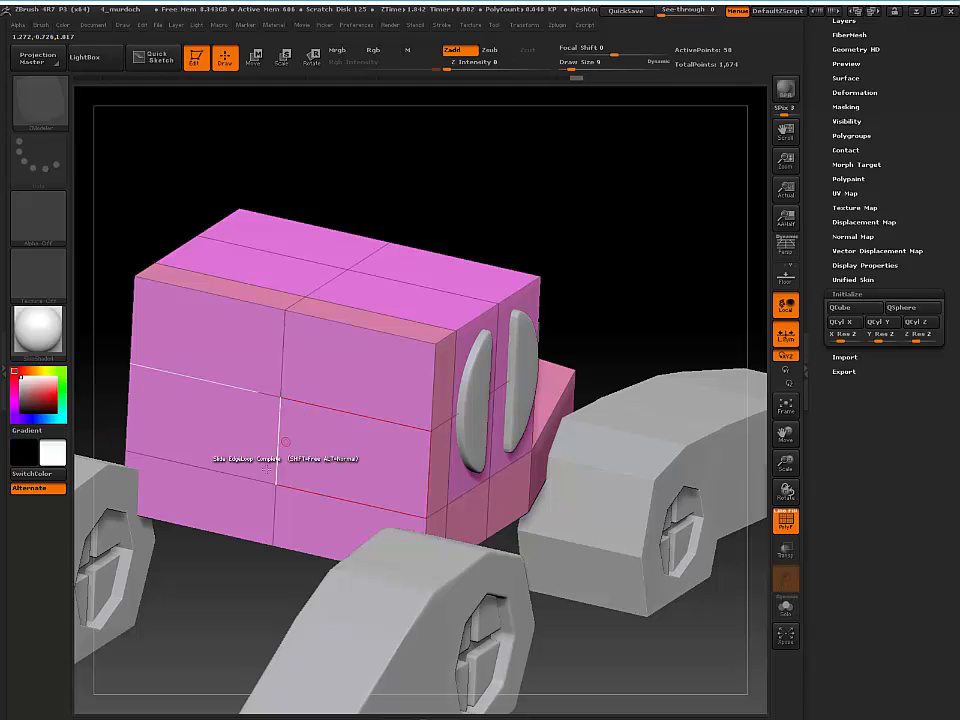
Set the ZModeler edge action to Insert and delete the edge loop separating the newly extruded layer from the block
shift+drag(546, 176, 531, 163)
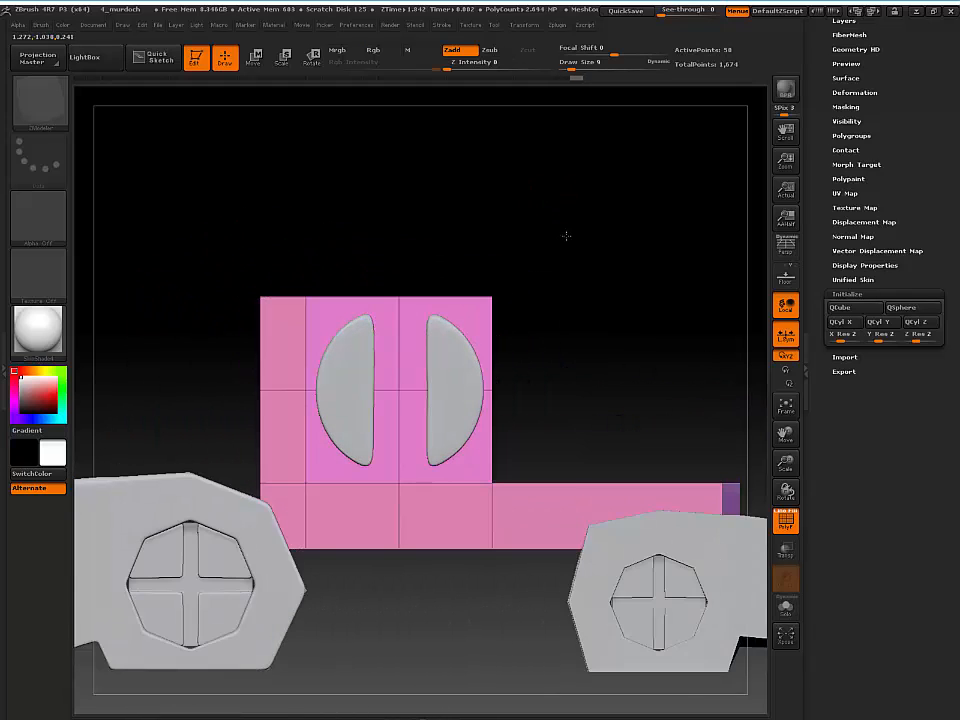
drag(566, 236, 562, 190)
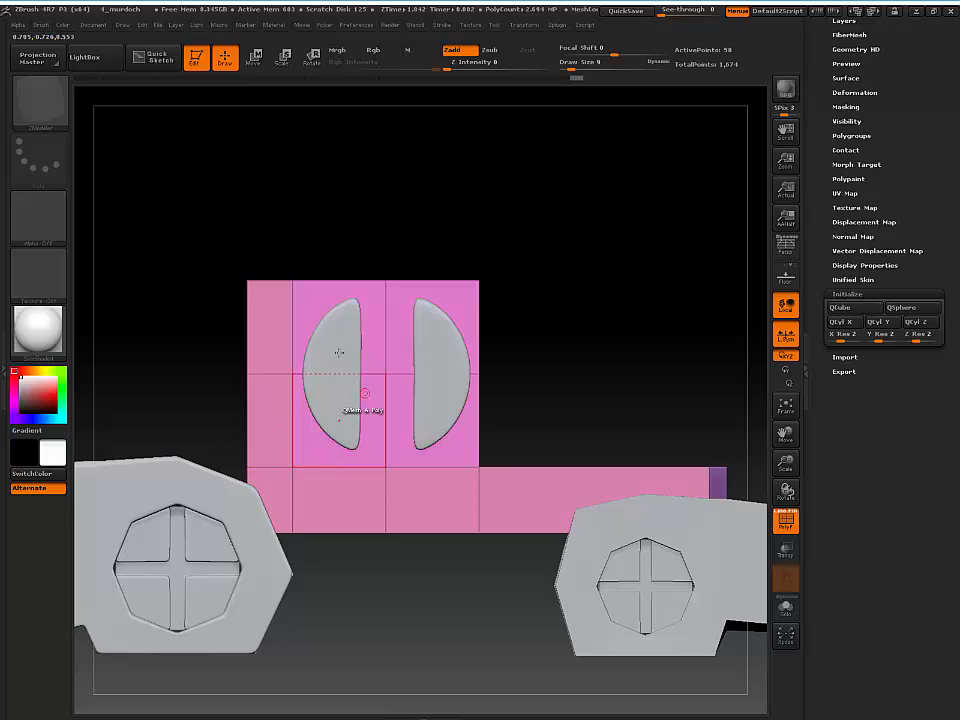
key(space)
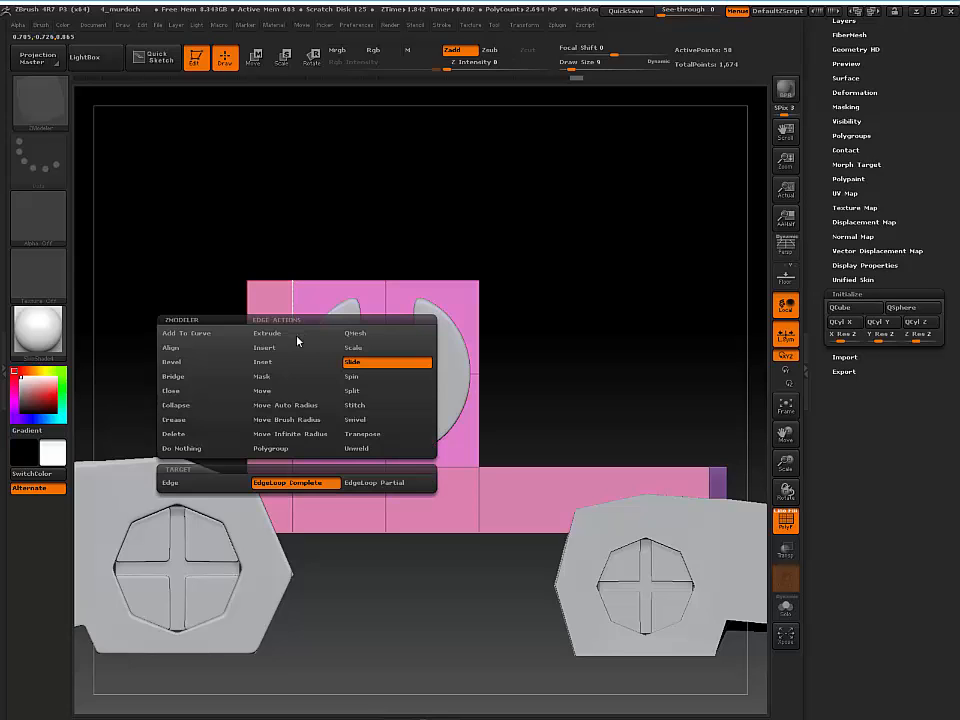
click(270, 348)
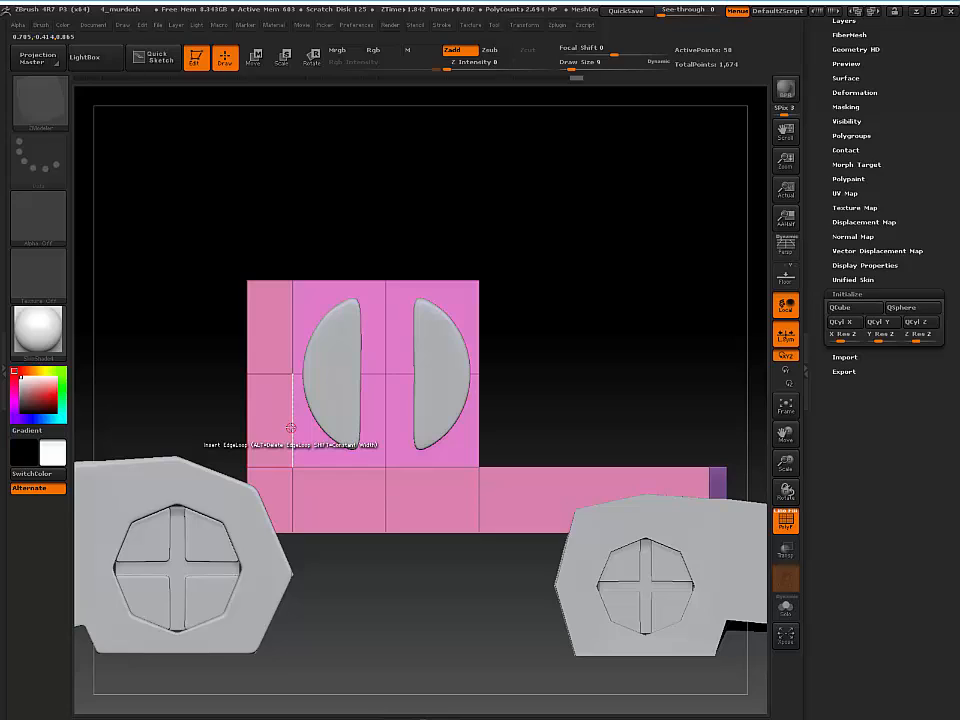
alt+click(291, 427)
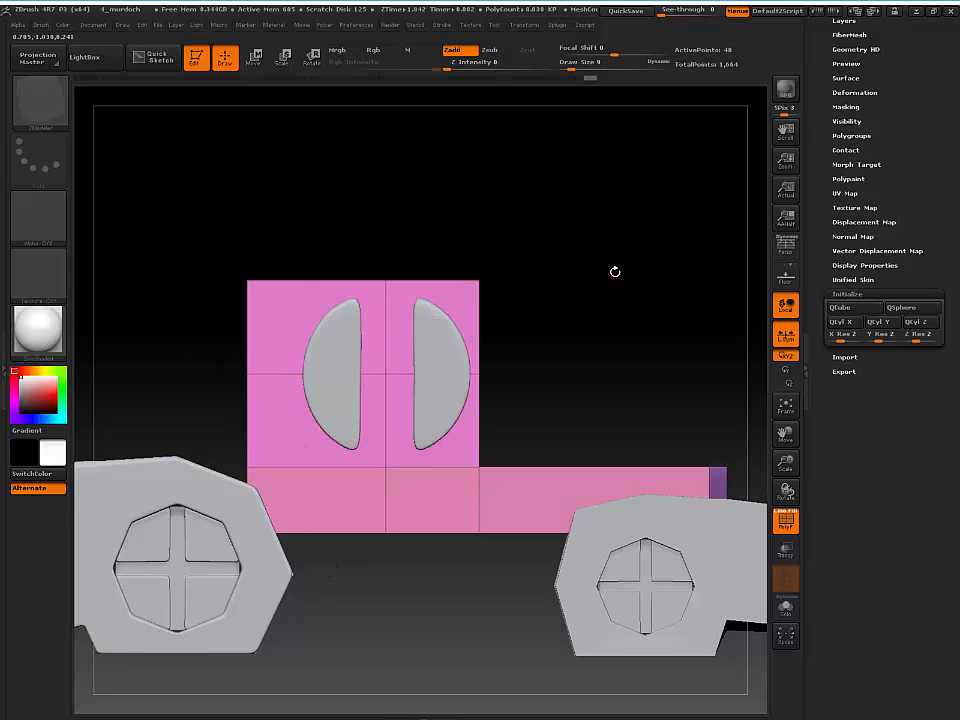
Mark the block's four top polygons and extrude them slightly upward with QMesh
mouse_move(615, 272)
mouse_down()
mouse_move(591, 294)
mouse_move(596, 304)
mouse_up()
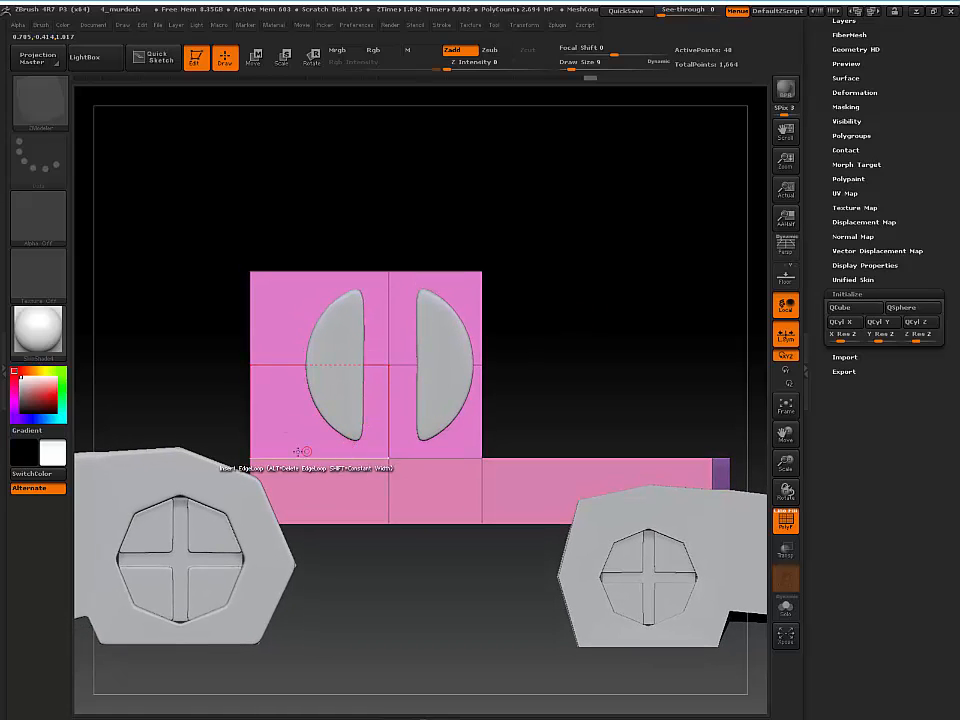
mouse_move(546, 414)
alt+mouse_down()
mouse_move(531, 388)
mouse_move(533, 417)
alt+mouse_up()
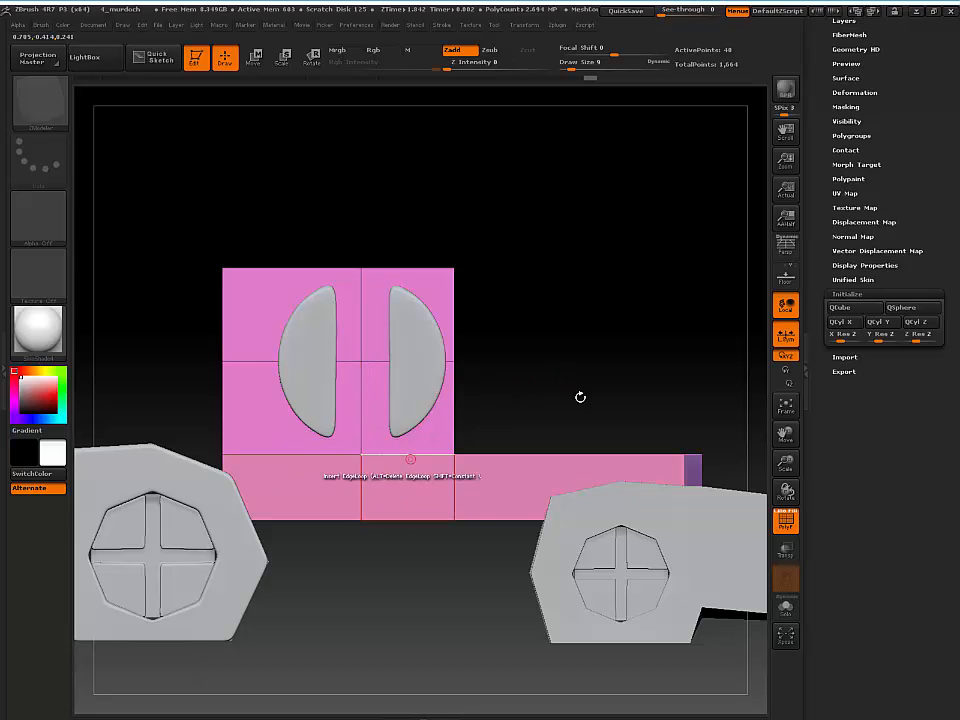
drag(549, 372, 521, 216)
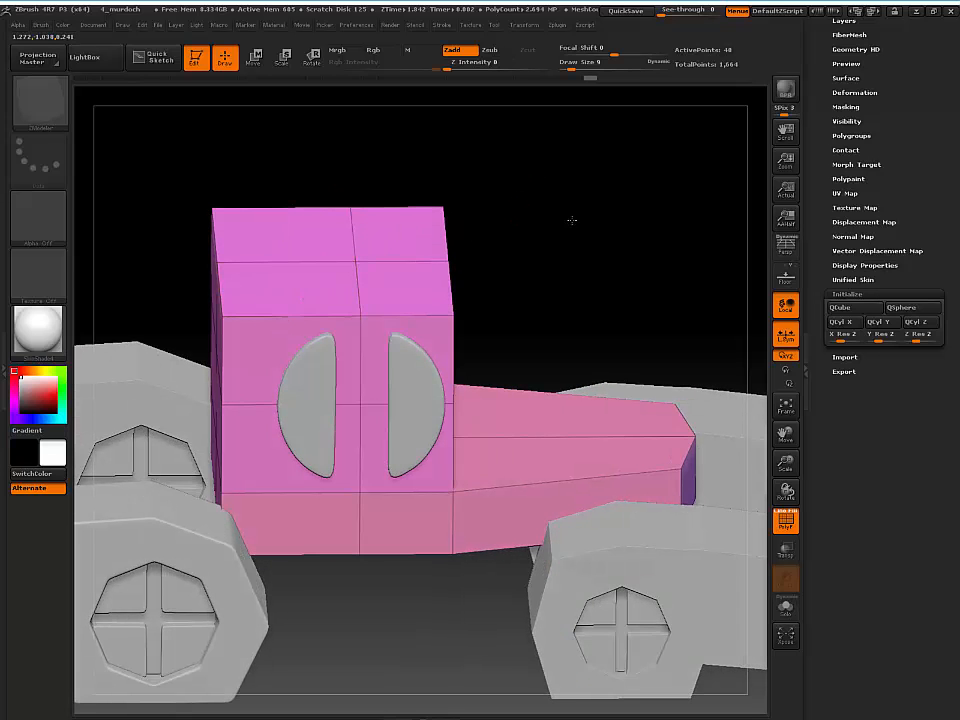
drag(572, 216, 566, 224)
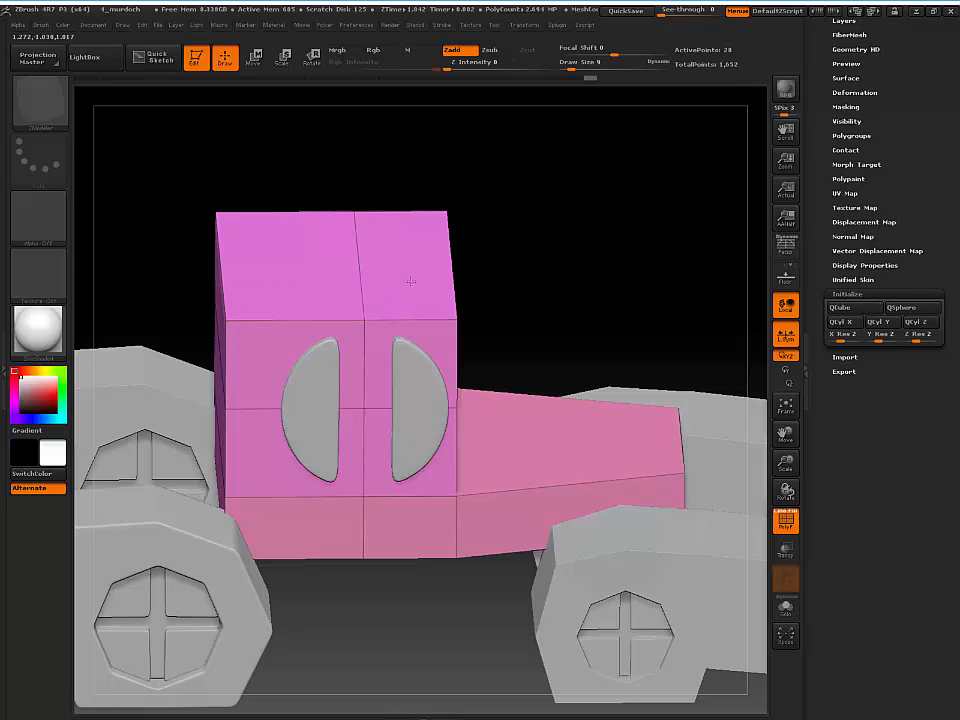
mouse_move(288, 298)
alt+mouse_down()
mouse_move(402, 291)
mouse_move(417, 243)
alt+mouse_up()
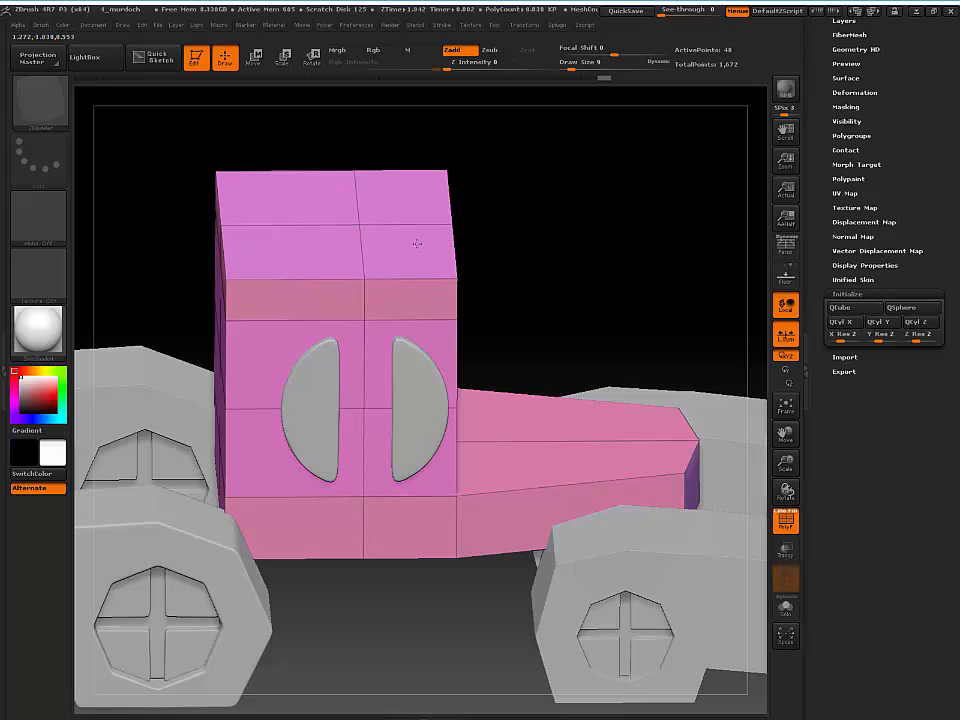
Undo the block's top extrusion and raise its four top polygons slightly with QMesh without adding an edge loop
key(ctrl+z)
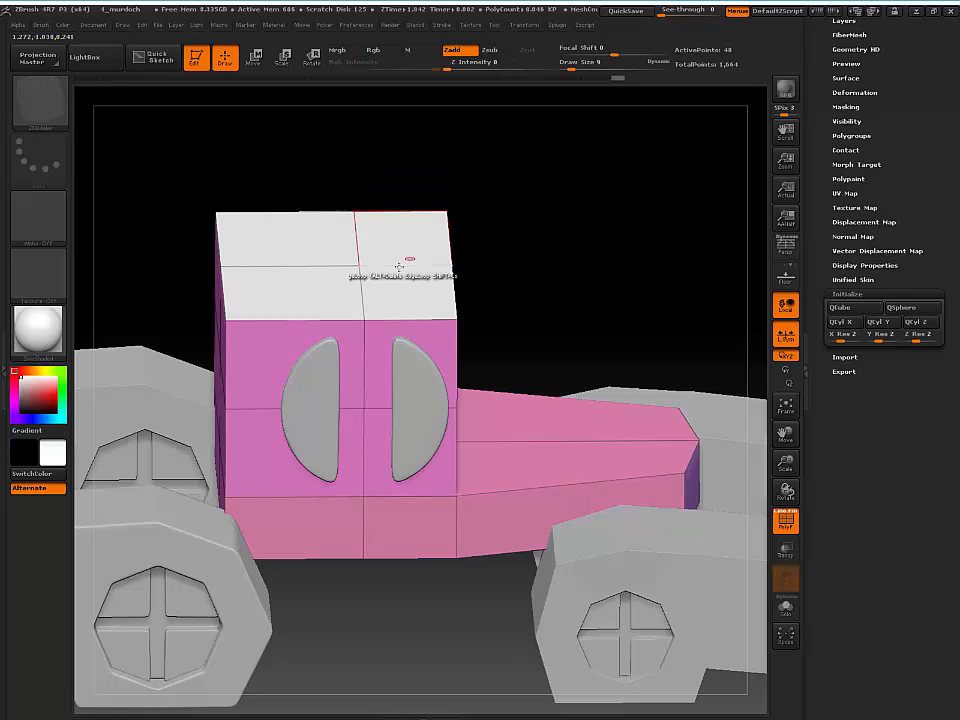
mouse_move(539, 238)
mouse_down()
mouse_move(546, 255)
mouse_move(538, 258)
mouse_up()
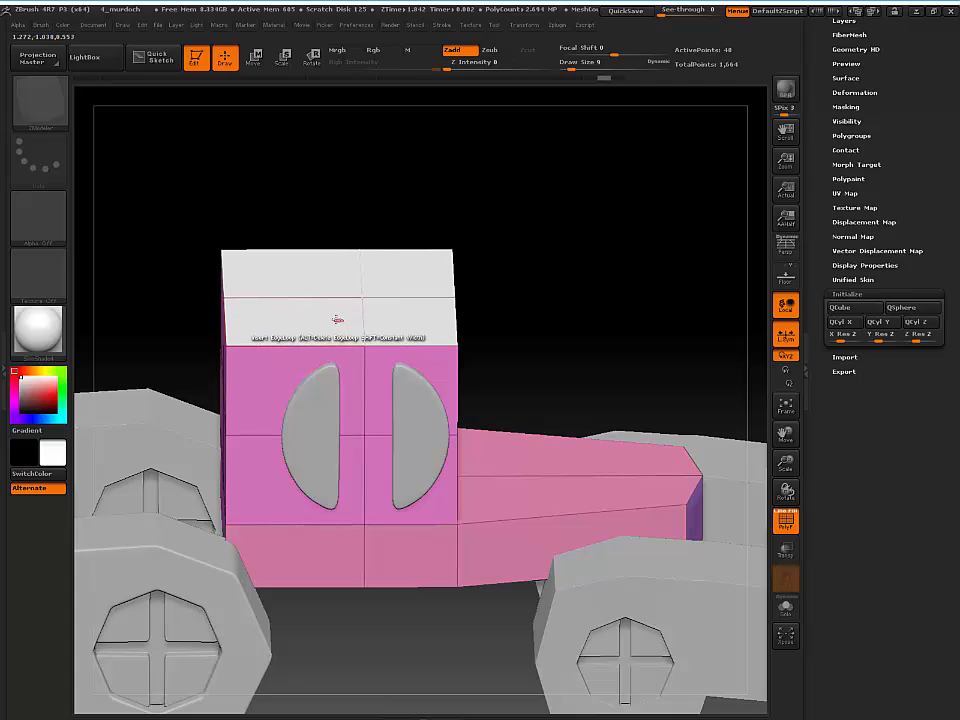
key(space)
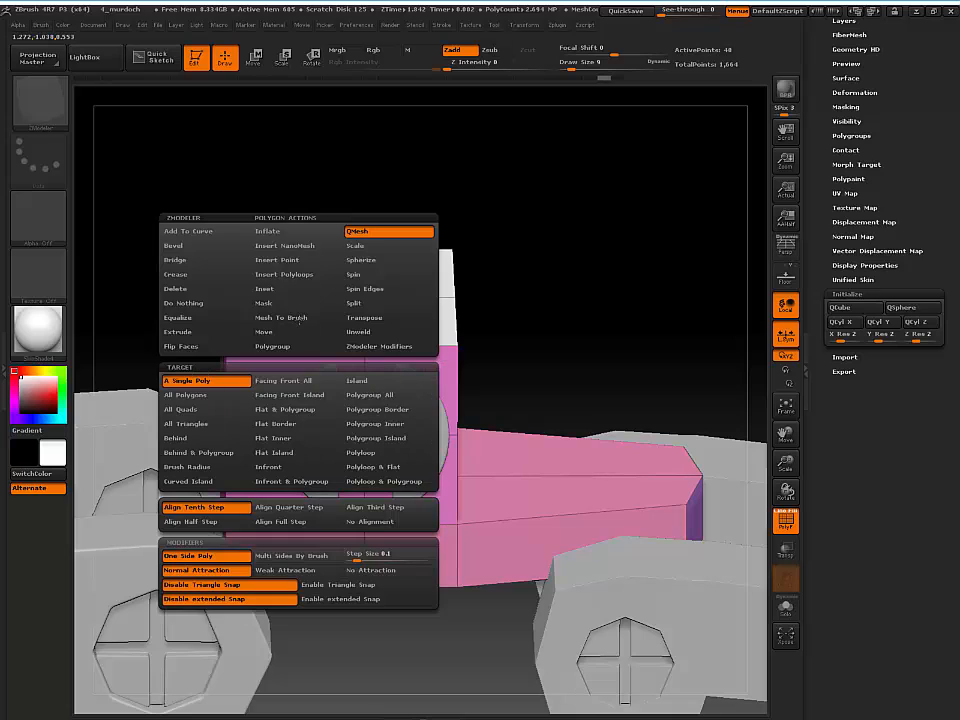
click(225, 346)
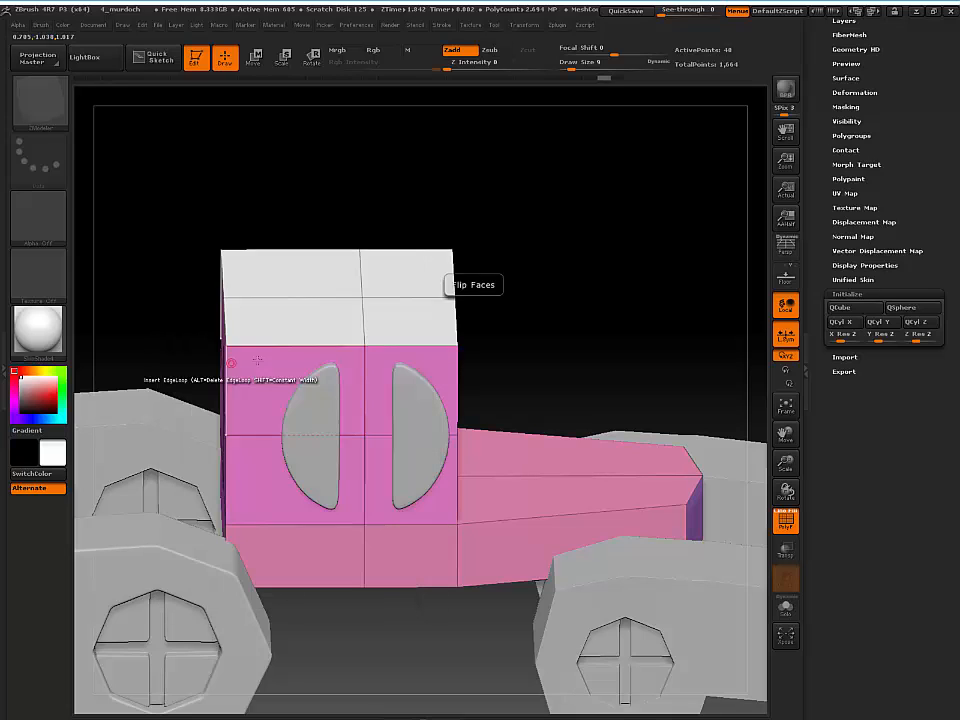
click(300, 311)
mouse_move(300, 311)
mouse_down()
mouse_move(304, 300)
mouse_move(298, 330)
mouse_move(306, 315)
mouse_up()
Mask everything except the block's edge adjoining the platform, move that edge slightly toward the platform's tip with Transpose, and clear the mask
shift+drag(561, 311, 566, 265)
drag(543, 327, 499, 282)
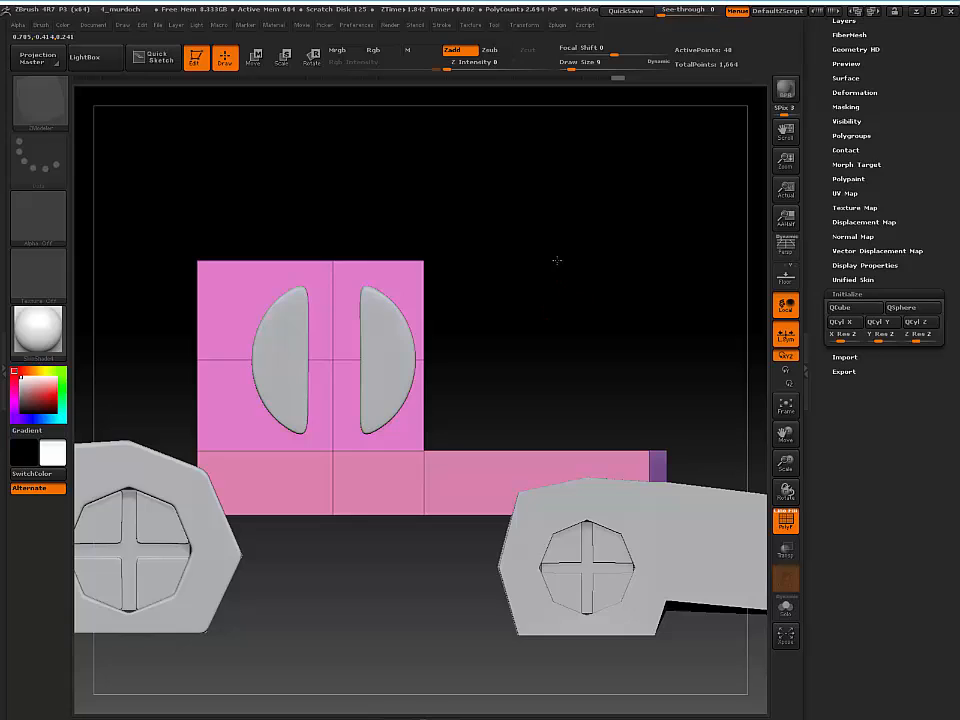
alt+drag(557, 260, 533, 253)
drag(494, 190, 524, 237)
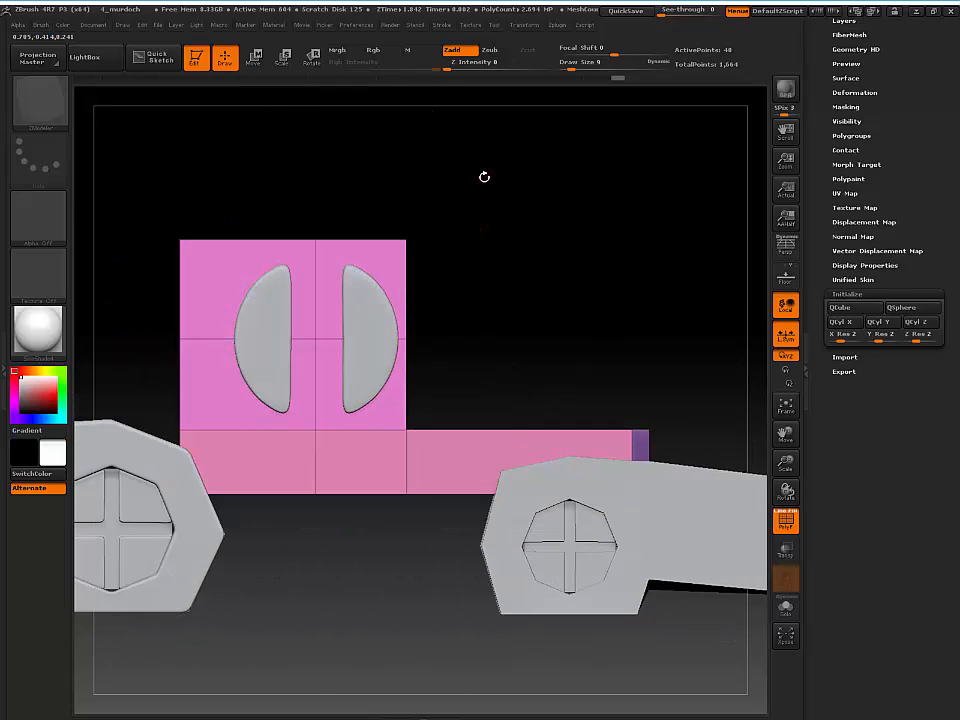
mouse_move(497, 152)
ctrl+mouse_down()
mouse_move(541, 281)
mouse_move(534, 398)
mouse_move(524, 378)
mouse_move(424, 405)
mouse_move(459, 418)
mouse_move(534, 364)
mouse_move(360, 435)
mouse_move(532, 367)
ctrl+mouse_up()
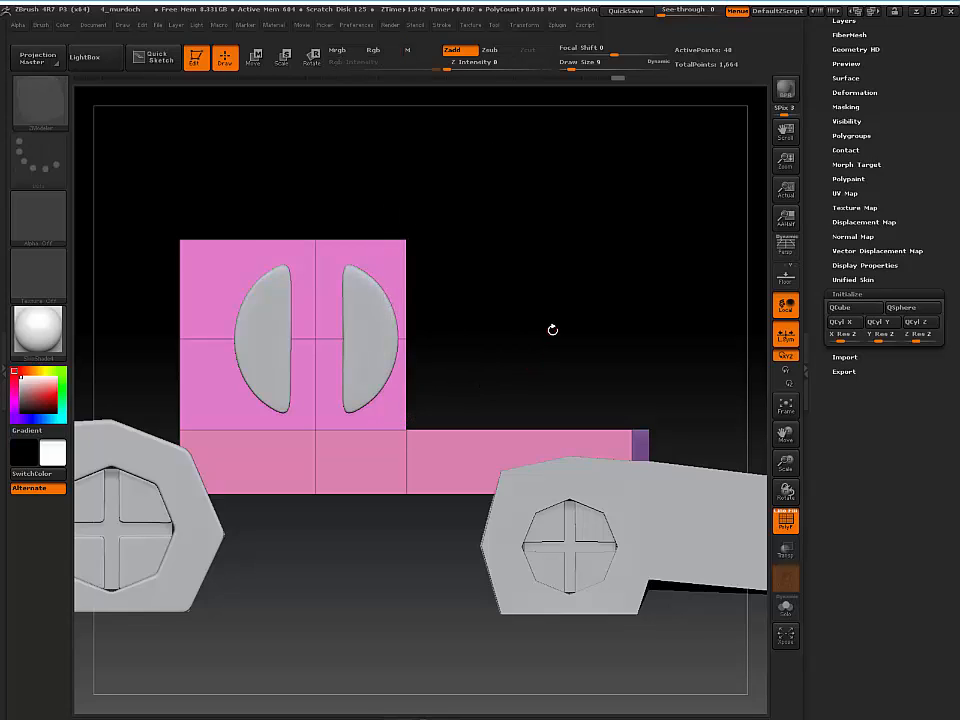
key(ctrl)
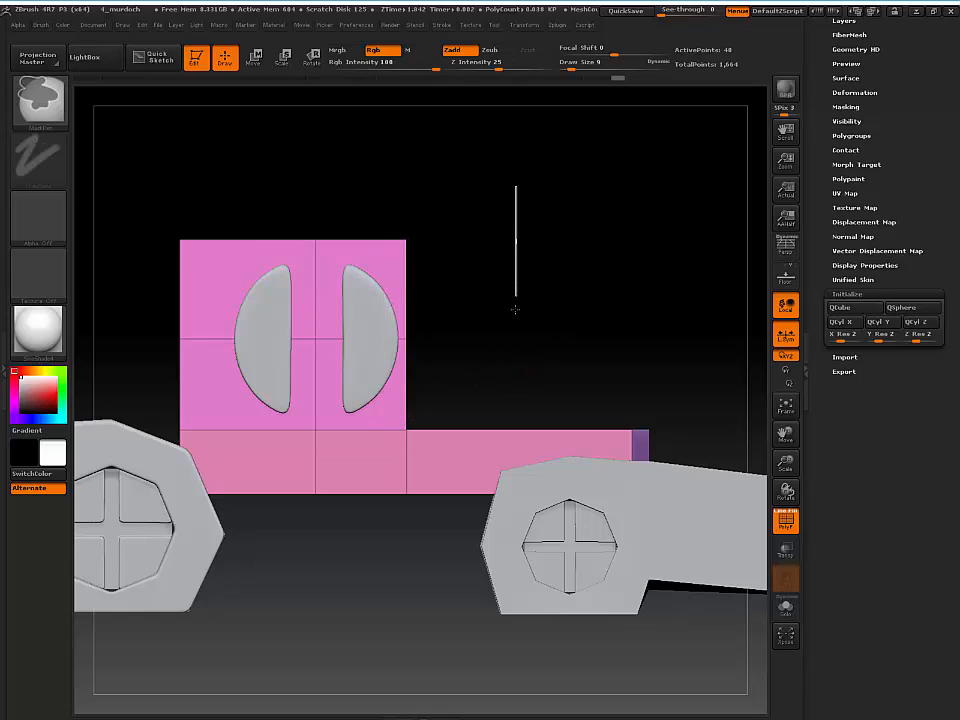
mouse_move(515, 309)
ctrl+mouse_down()
mouse_move(564, 441)
mouse_move(430, 479)
mouse_move(421, 514)
ctrl+mouse_up()
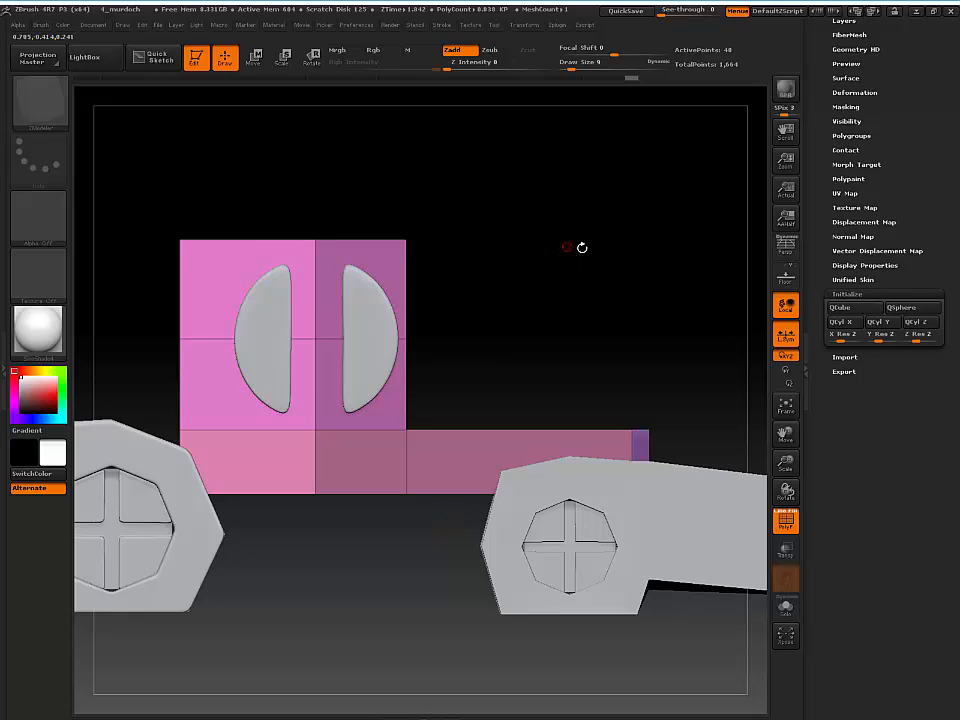
ctrl+click(603, 259)
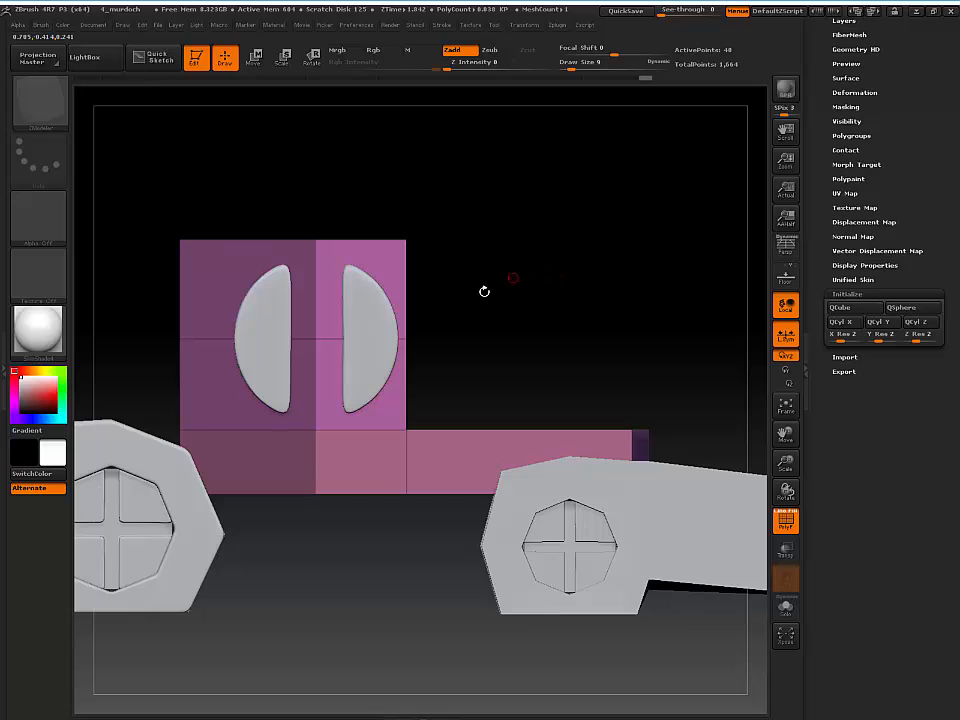
key(space)
key(w)
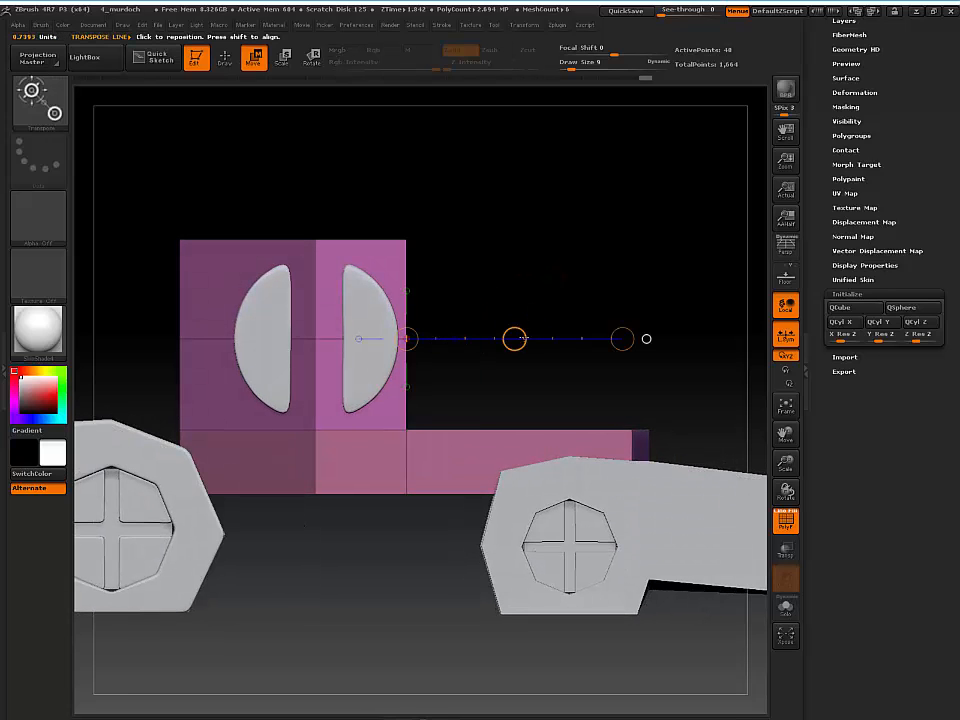
drag(514, 339, 532, 339)
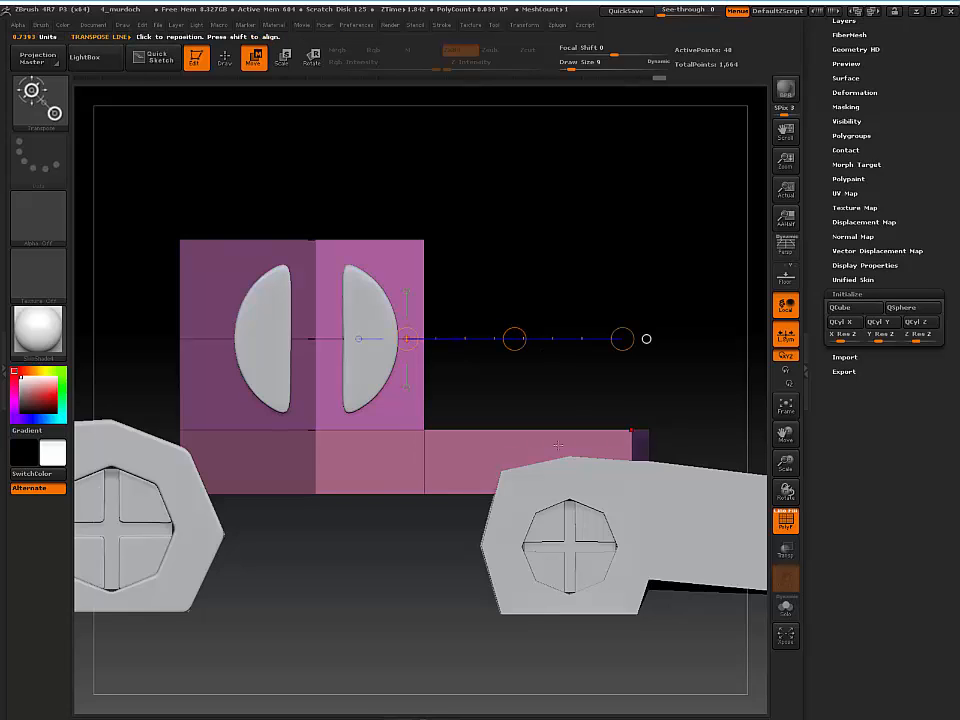
alt+drag(399, 537, 396, 612)
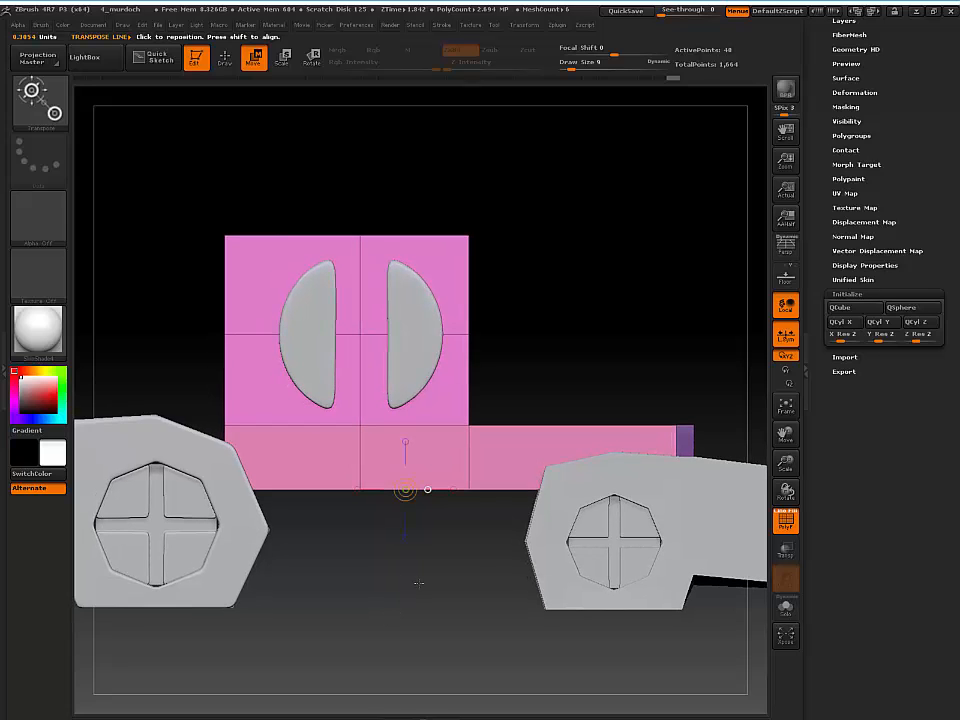
Isolate the upper and lower edges of the block's base layer and platform with an inverted mask, move them slightly down, and clear the mask
mouse_move(137, 380)
ctrl+mouse_down()
mouse_move(579, 452)
mouse_move(712, 458)
mouse_move(732, 497)
ctrl+mouse_up()
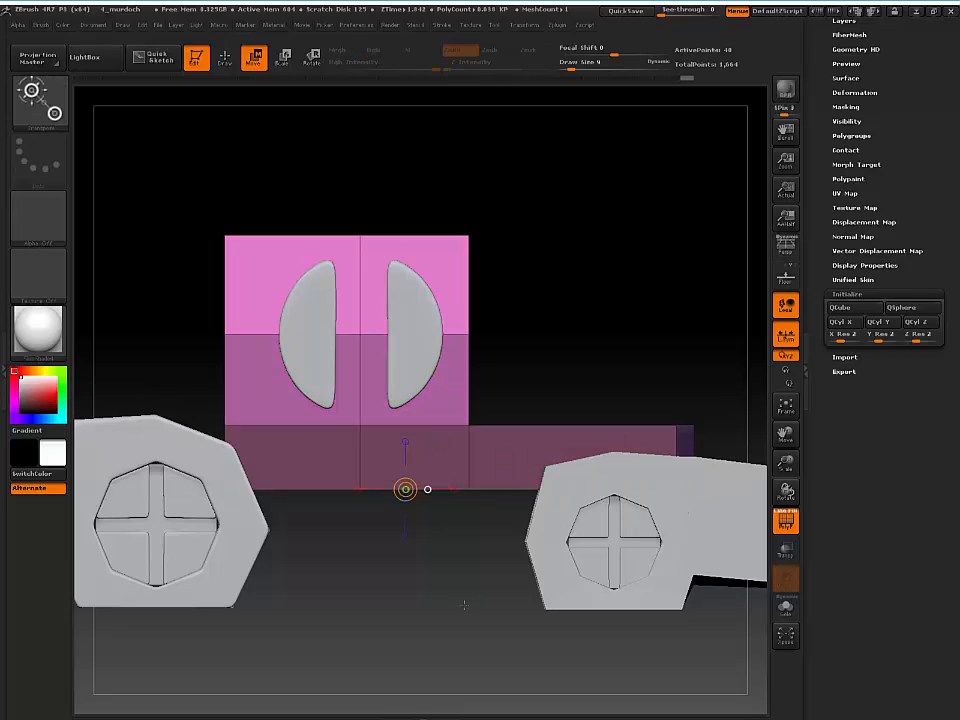
ctrl+click(463, 605)
drag(360, 424, 360, 133)
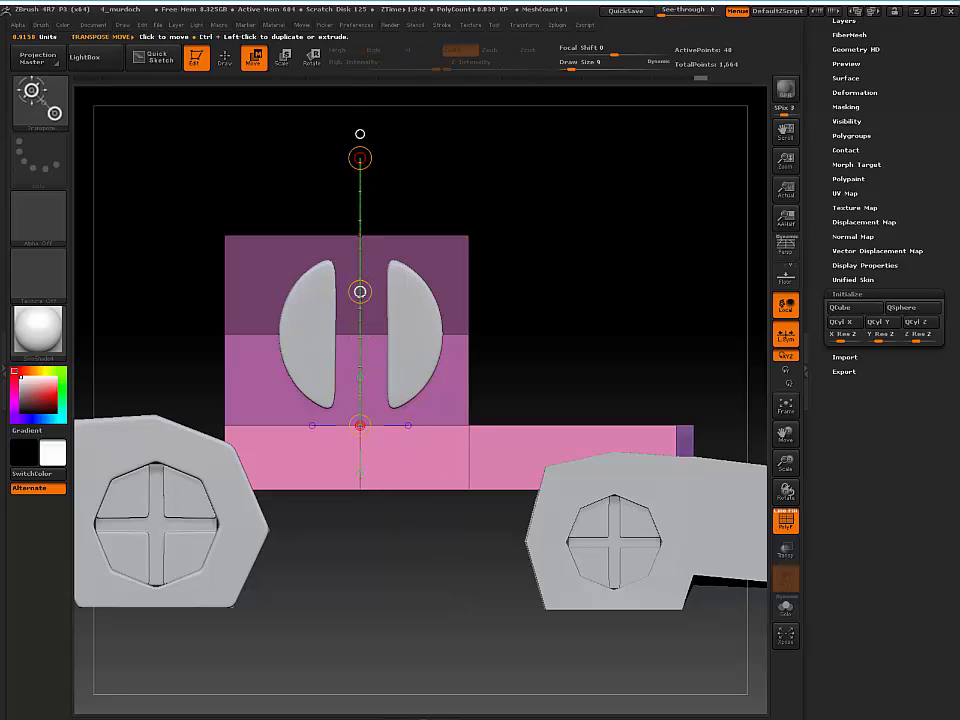
drag(360, 291, 360, 297)
ctrl+click(603, 322)
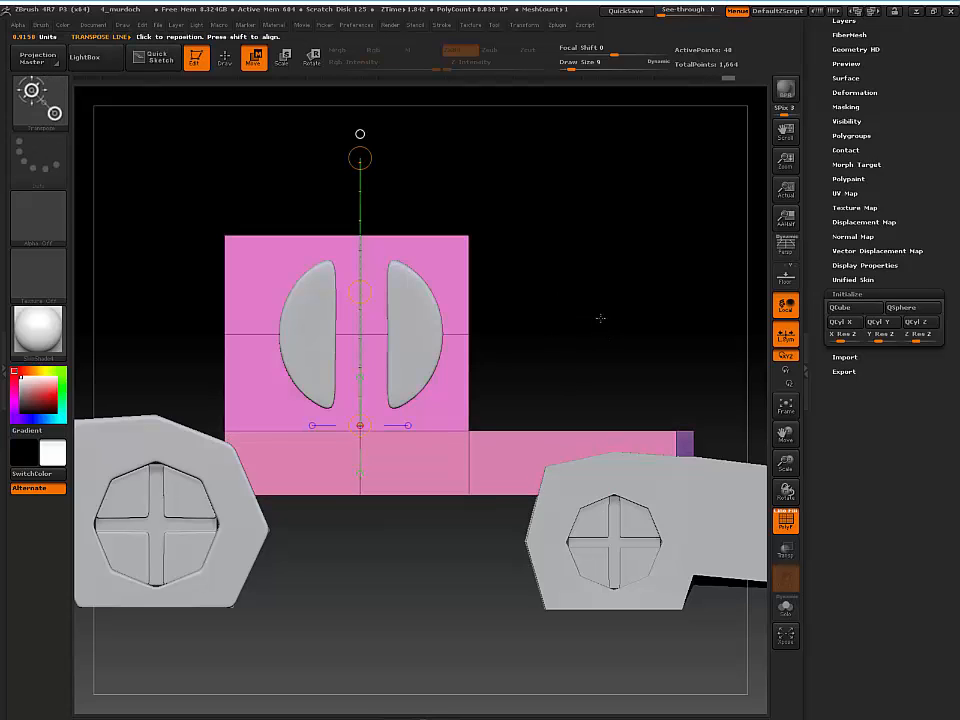
Apply the ZModeler Split action with the Point target at the side face's centre, sizing the circle to enclose both half-round end caps
alt+drag(599, 324, 599, 323)
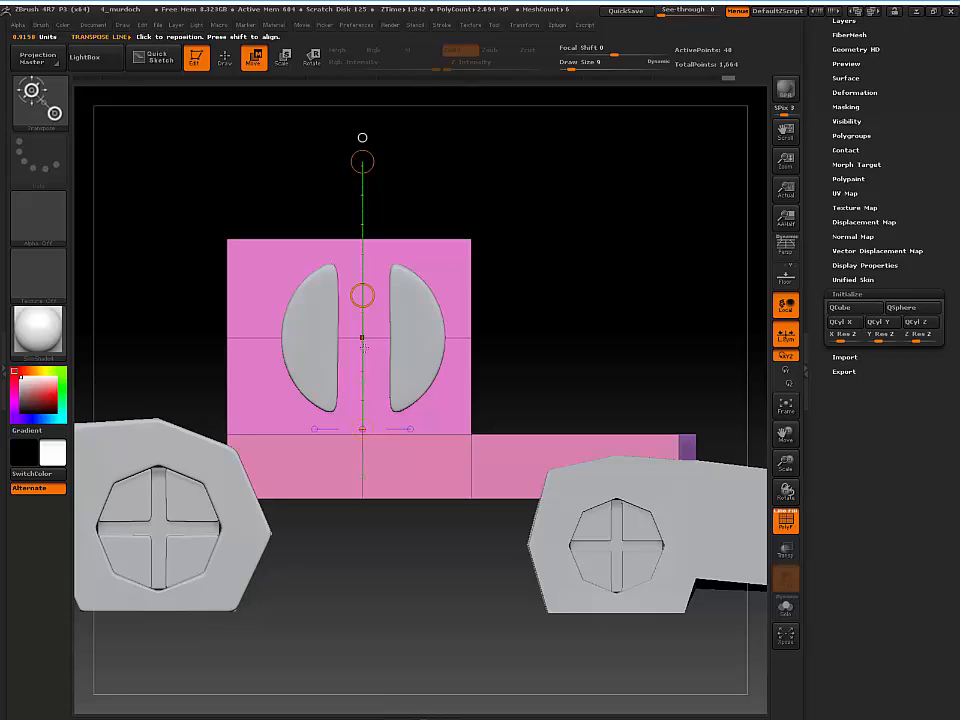
key(space)
key(q)
alt+drag(534, 281, 538, 281)
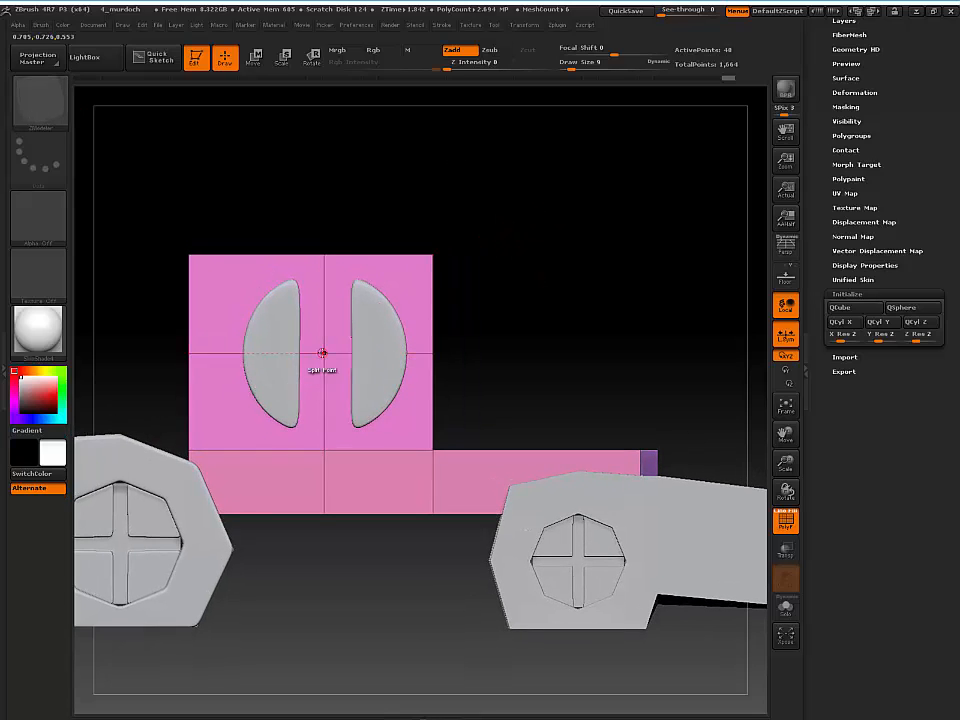
key(space)
key(space)
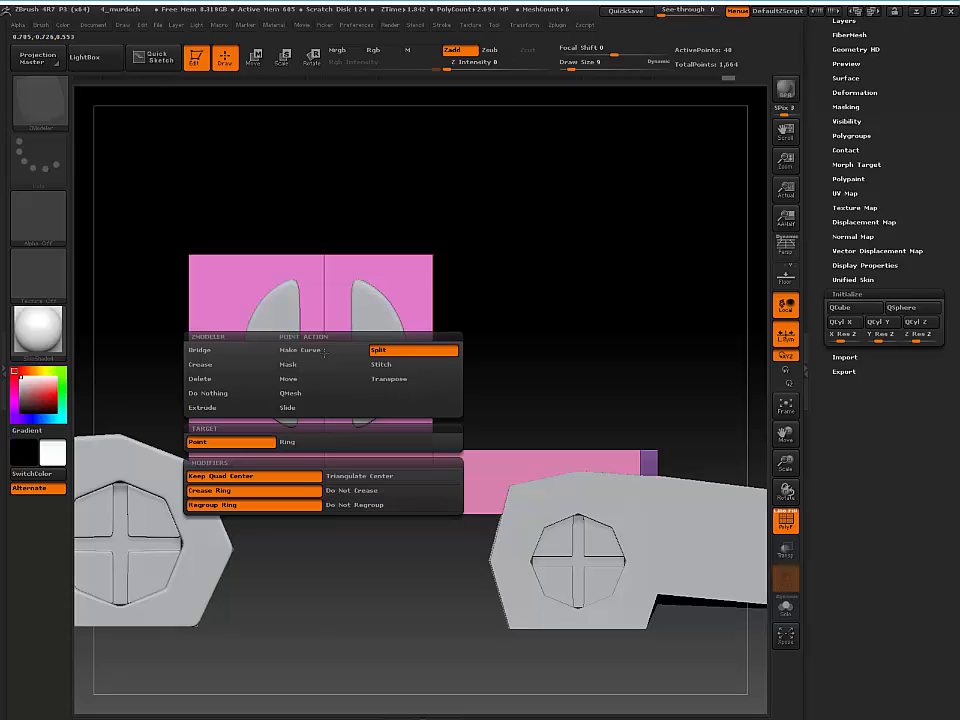
click(240, 442)
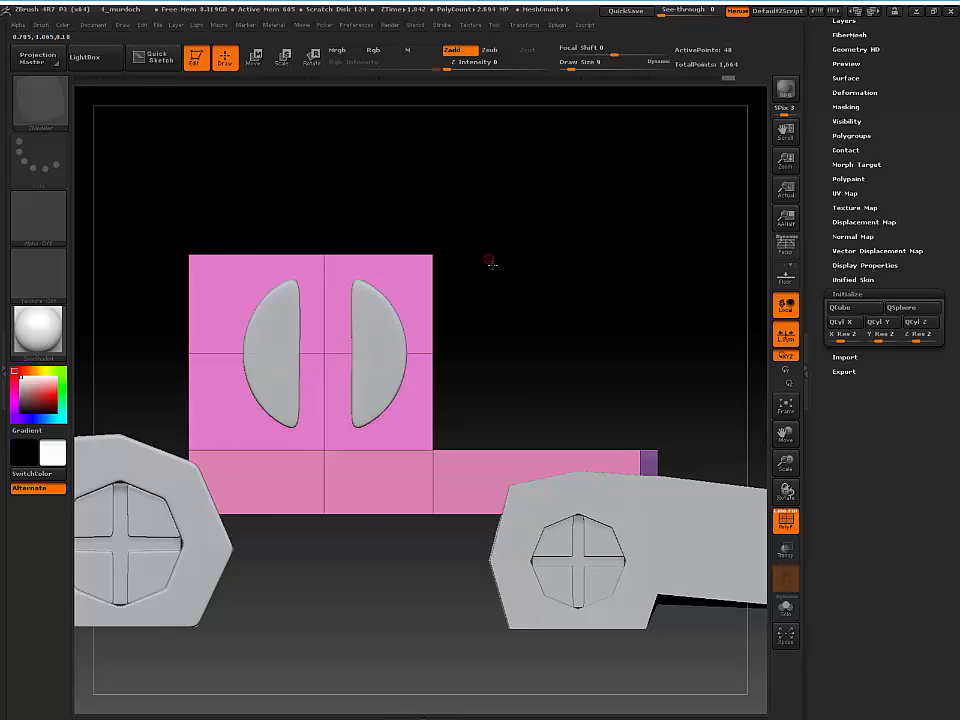
drag(489, 261, 508, 306)
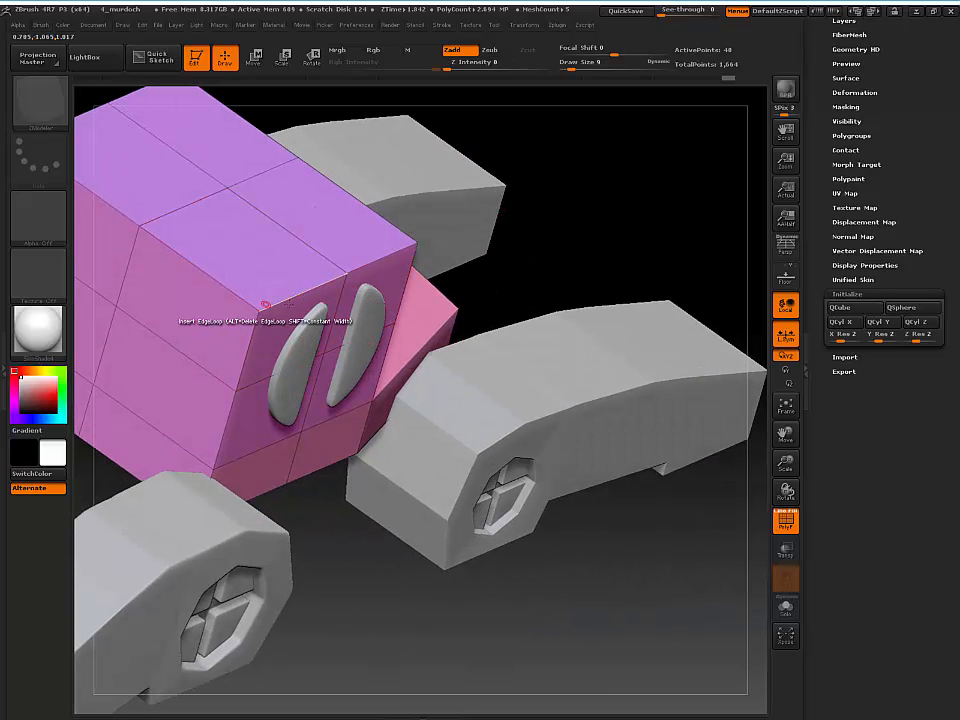
alt+drag(636, 273, 702, 386)
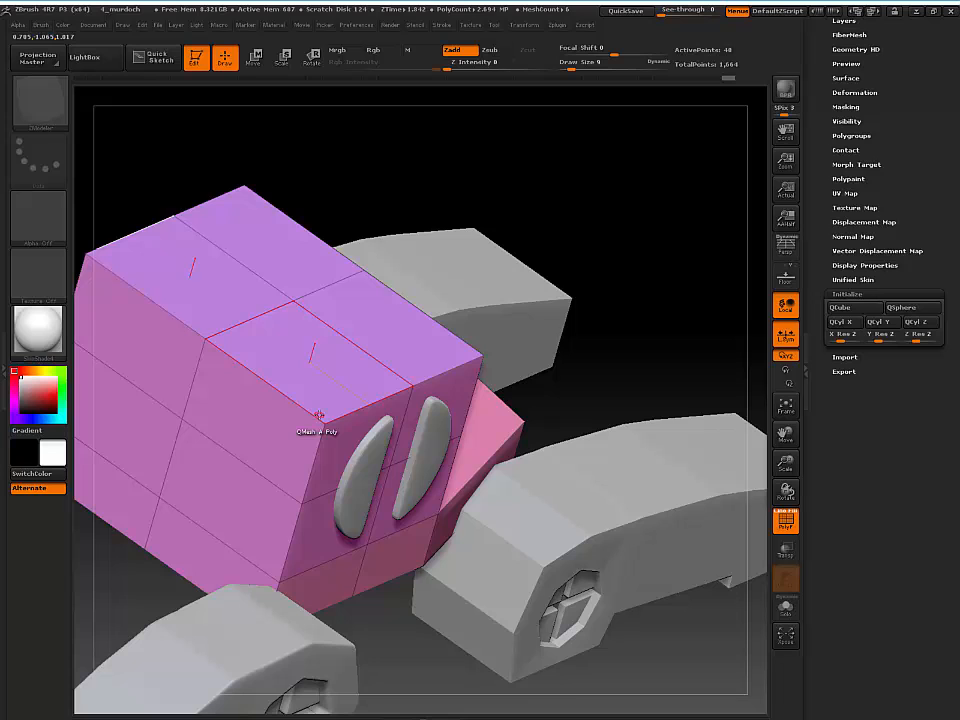
mouse_move(506, 236)
shift+mouse_down()
mouse_move(489, 152)
mouse_move(547, 224)
shift+mouse_up()
drag(390, 467, 465, 519)
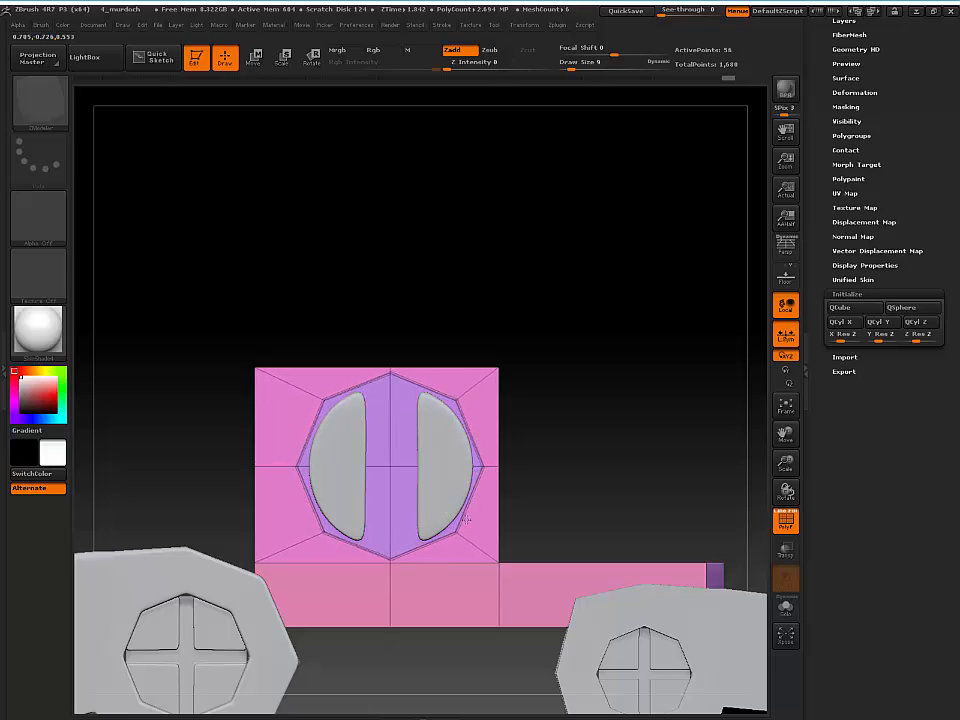
Set the ZModeler polygon action to Delete with the Flat Island target and remove the block's flat face opposite the platform
drag(628, 437, 510, 368)
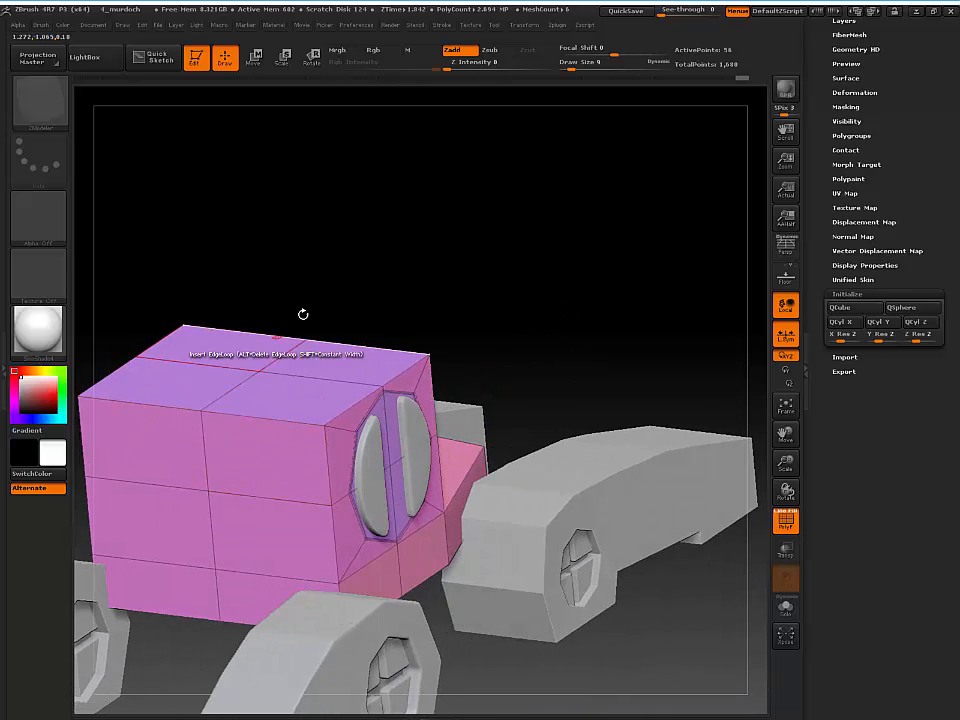
drag(467, 268, 294, 270)
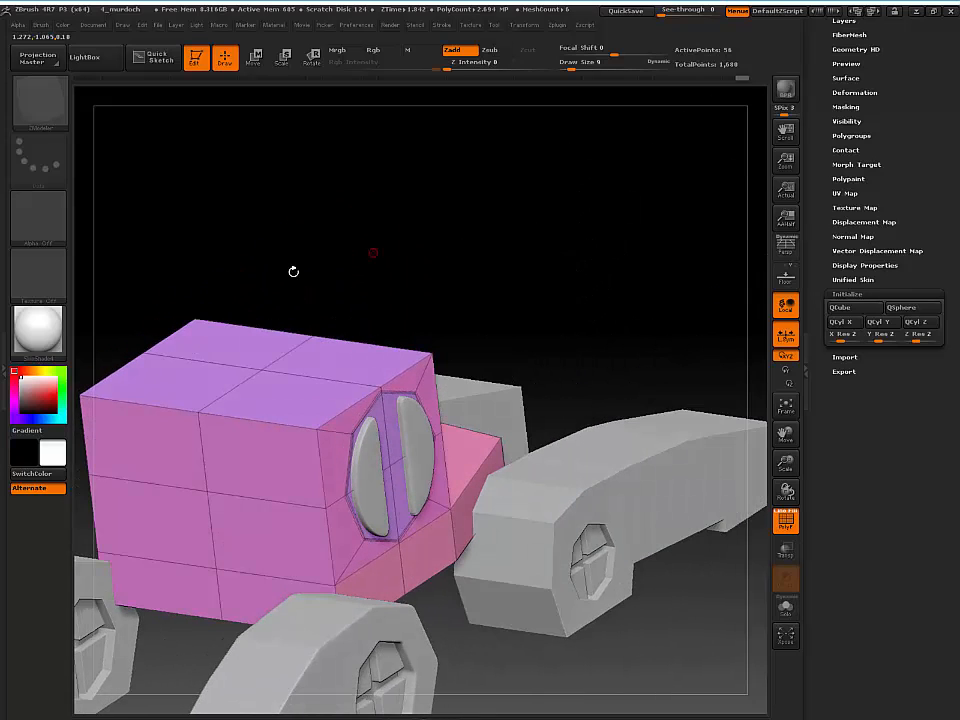
key(space)
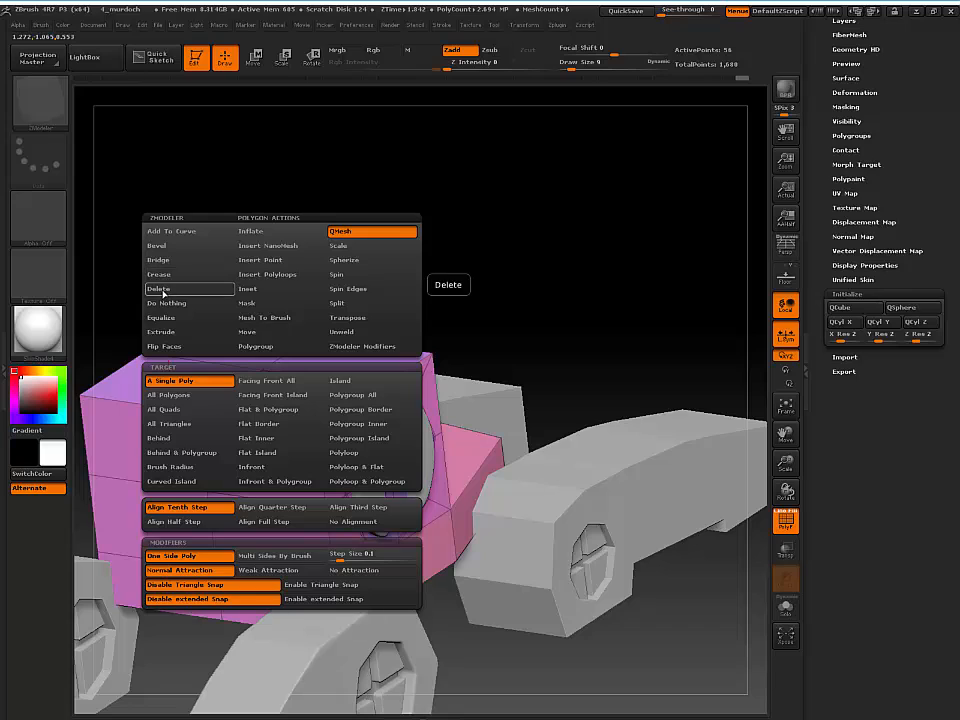
click(160, 289)
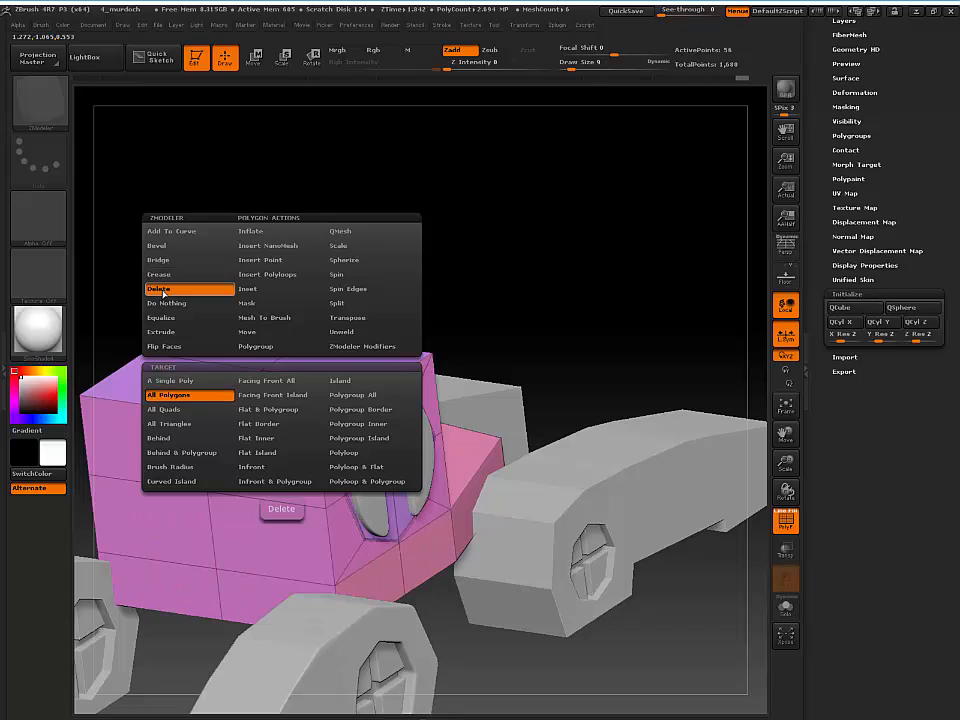
click(260, 454)
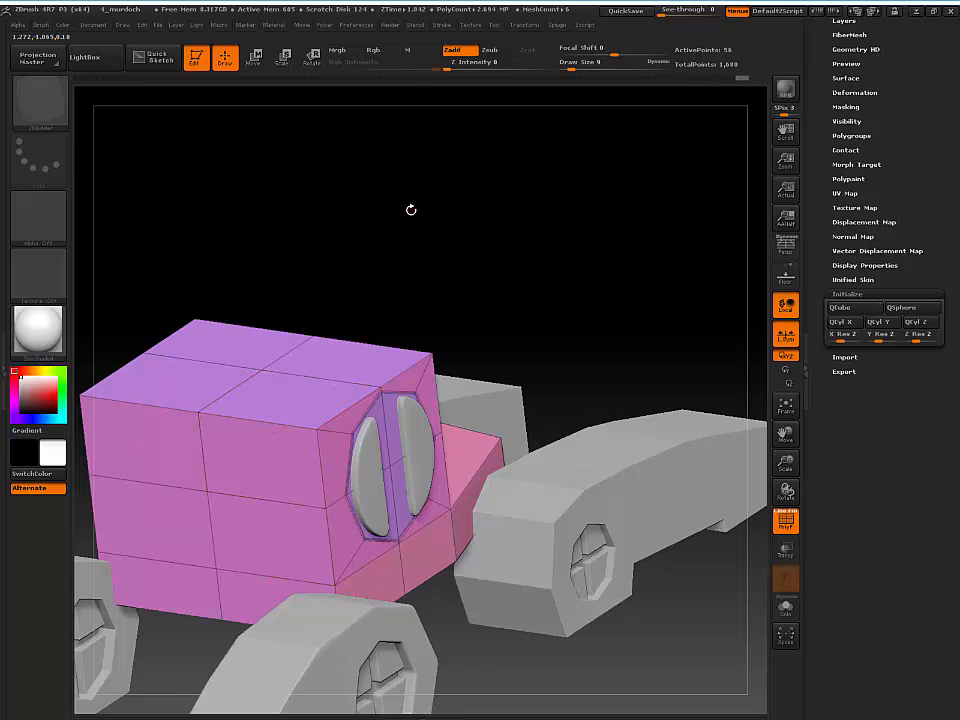
drag(409, 210, 358, 368)
click(279, 447)
drag(423, 242, 424, 266)
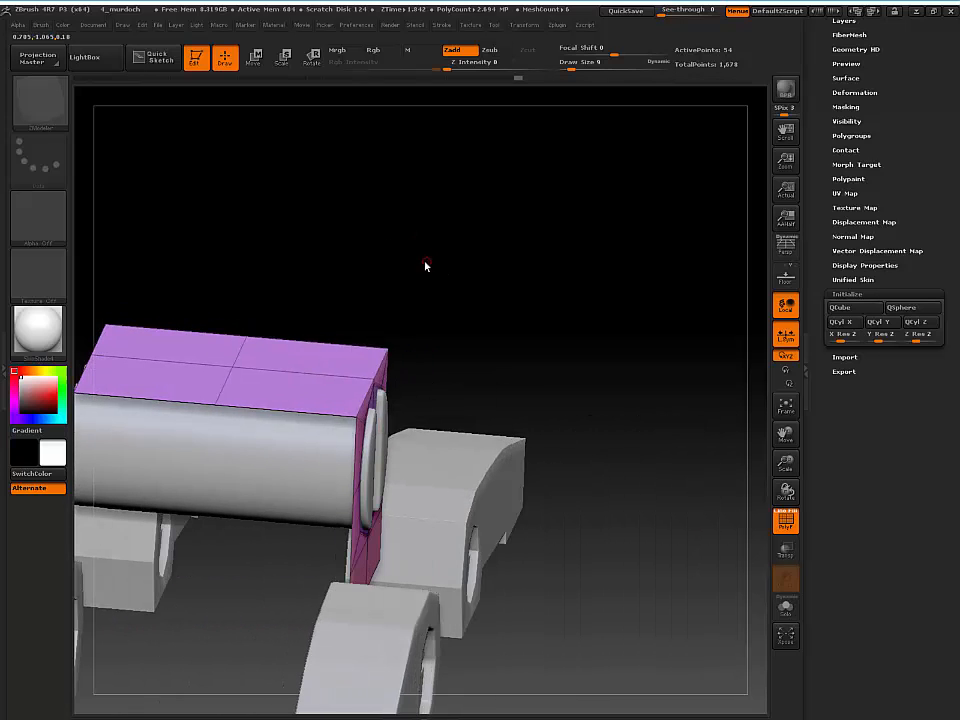
Set the draw size to 33 and turn on Double display for the body's polygons
key(space)
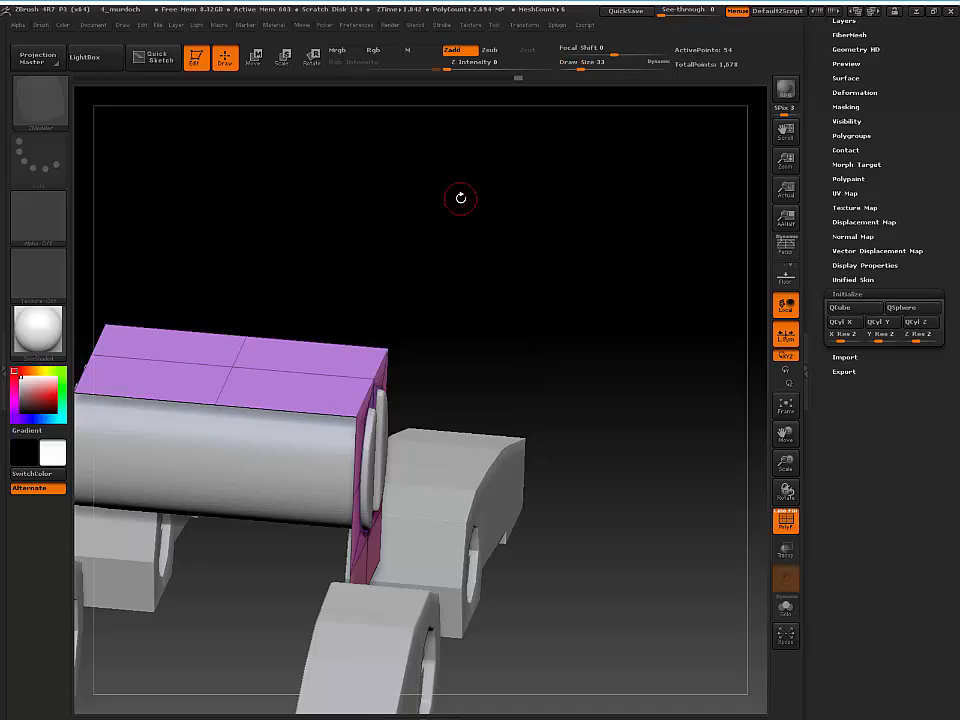
mouse_move(461, 197)
mouse_down()
mouse_move(568, 189)
mouse_move(744, 347)
mouse_up()
drag(554, 267, 182, 472)
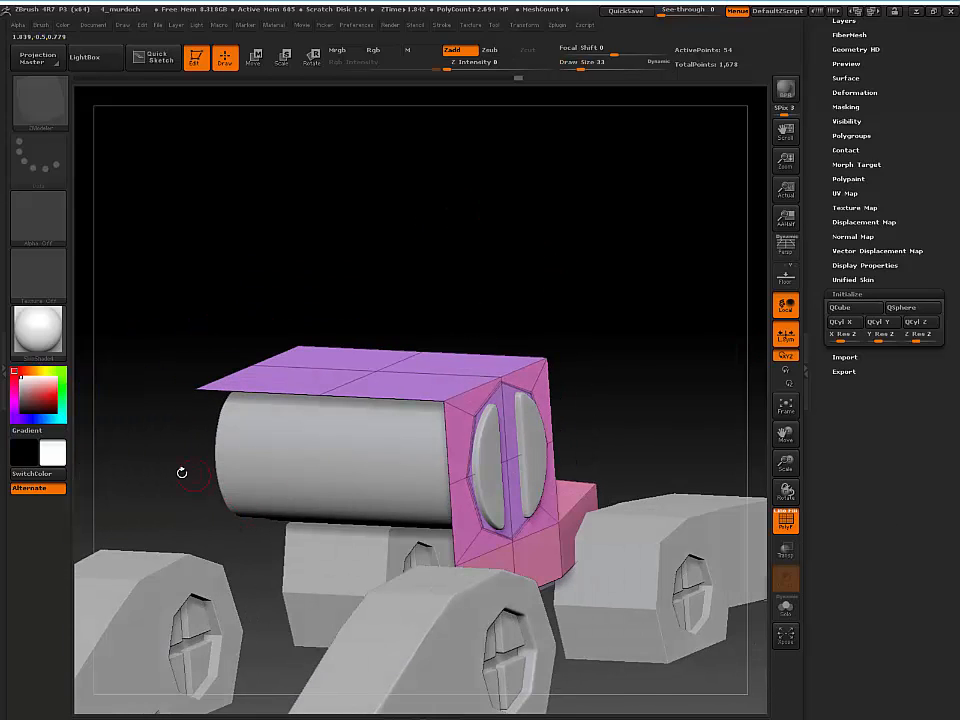
click(864, 265)
click(841, 307)
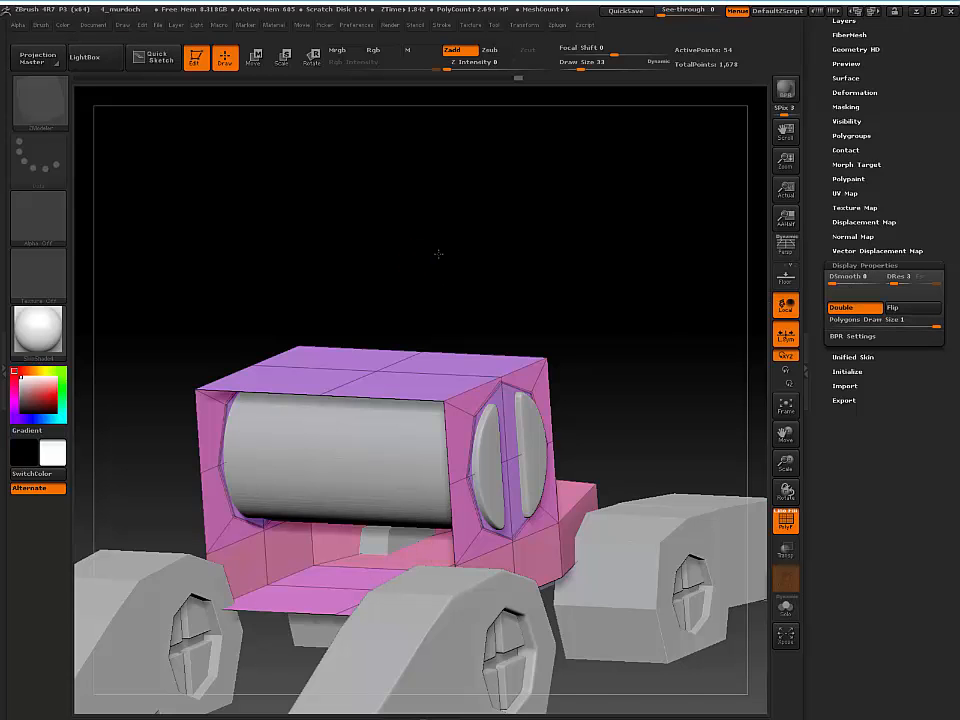
Delete the block's top face, its upper face toward the platform, and the platform's top face as flat islands
drag(438, 254, 400, 340)
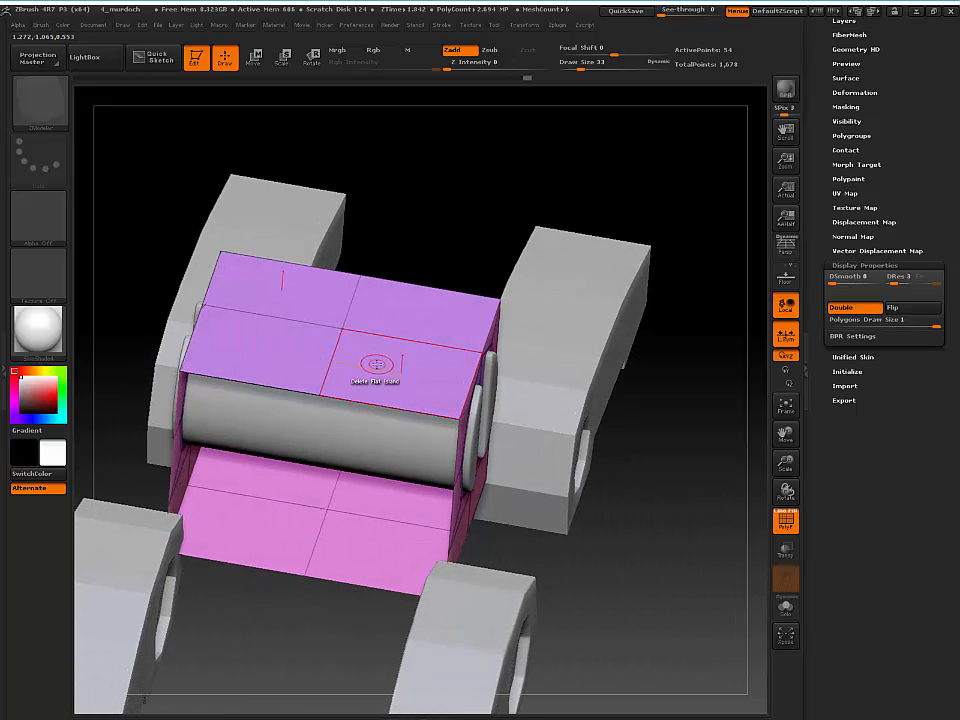
click(376, 364)
drag(469, 208, 463, 320)
click(463, 320)
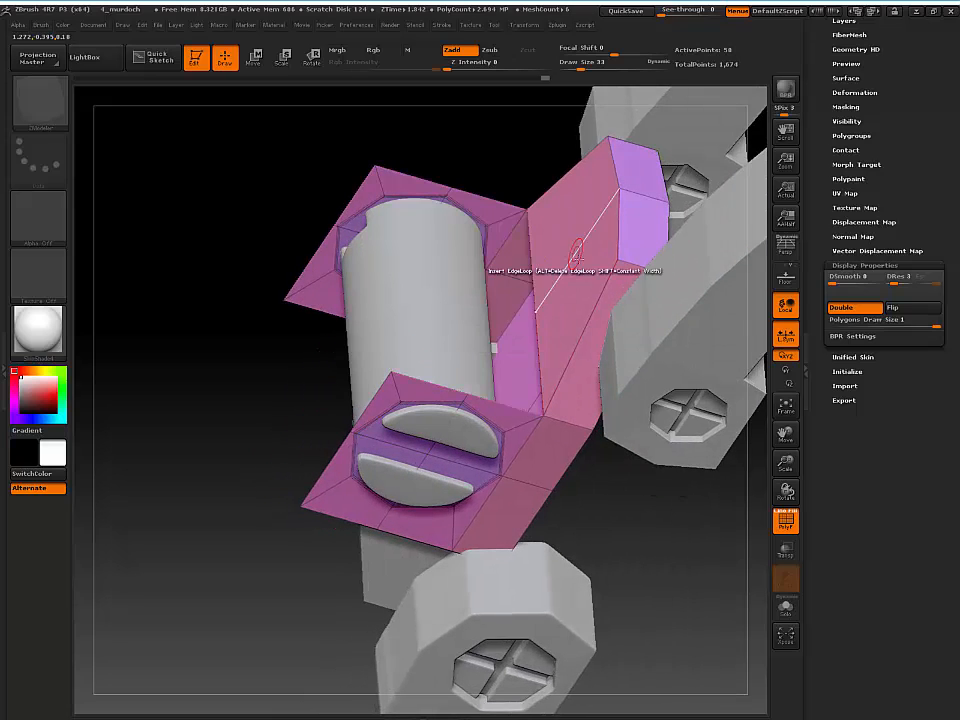
click(577, 250)
drag(111, 386, 493, 275)
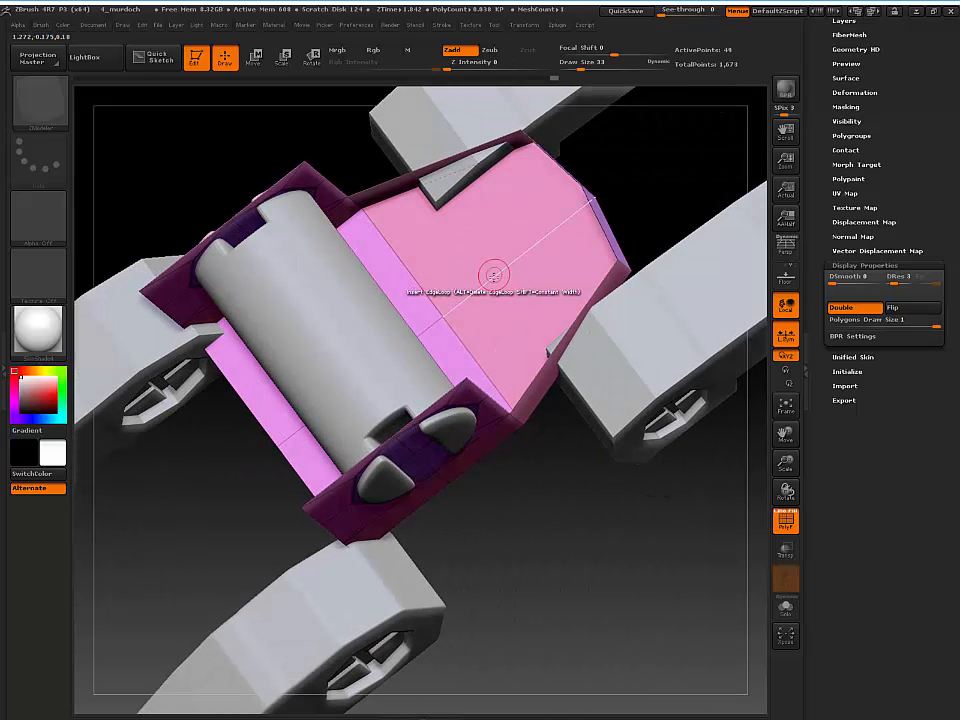
Delete the bottom face of the body as a flat island
click(493, 275)
drag(83, 518, 478, 534)
drag(476, 587, 494, 474)
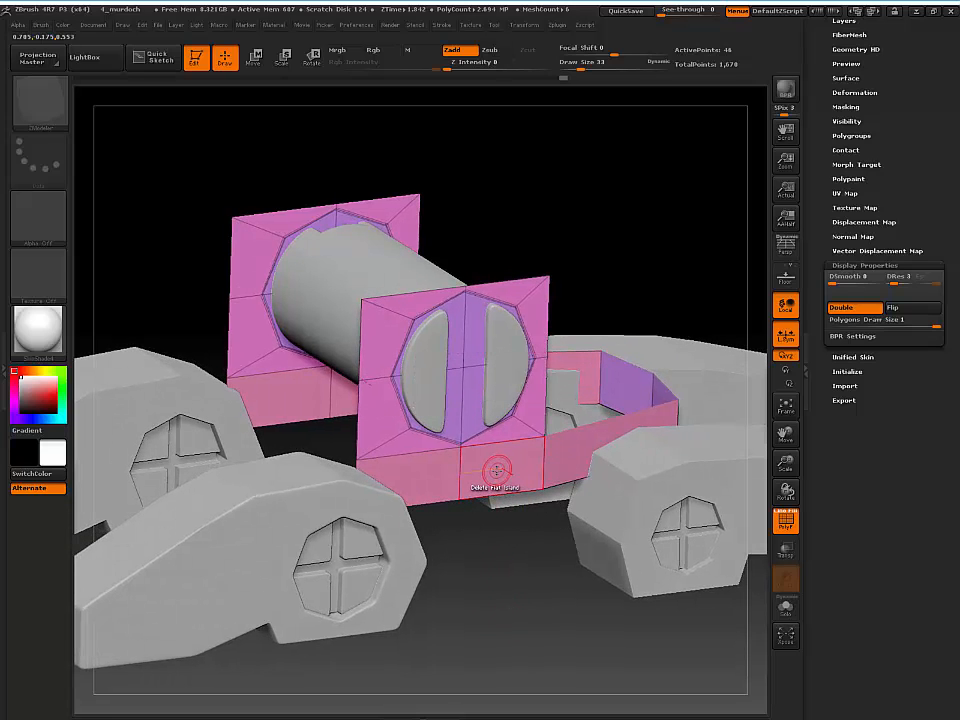
Set the ZModeler polygon action to QMesh with the Polygroup All target, try to thicken the frame's walls, and undo the extrusion
key(space)
click(553, 238)
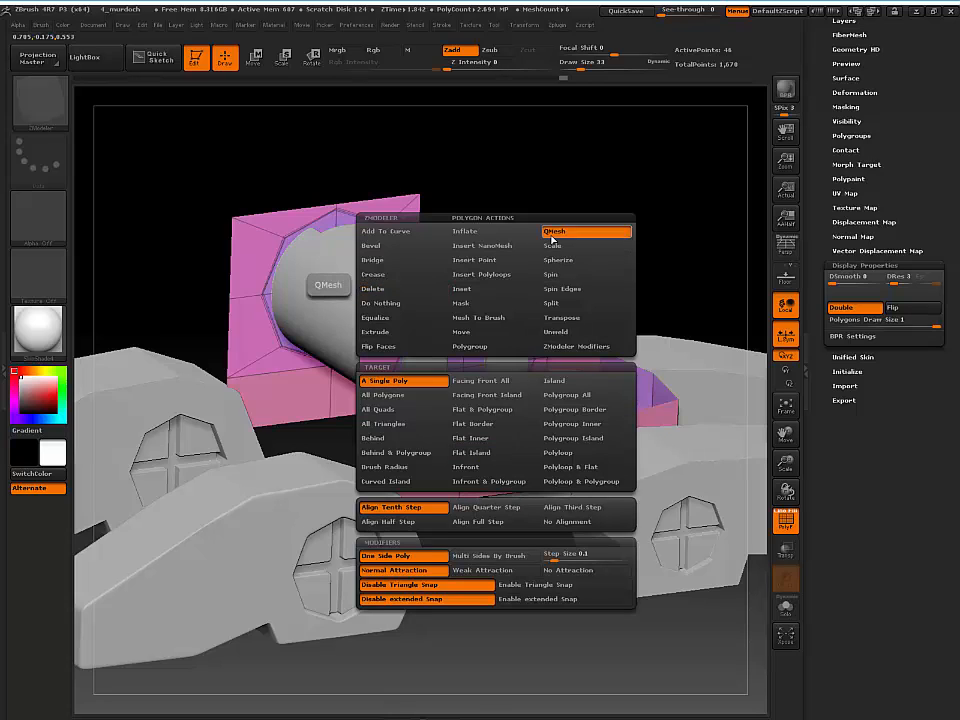
click(575, 398)
drag(490, 440, 504, 456)
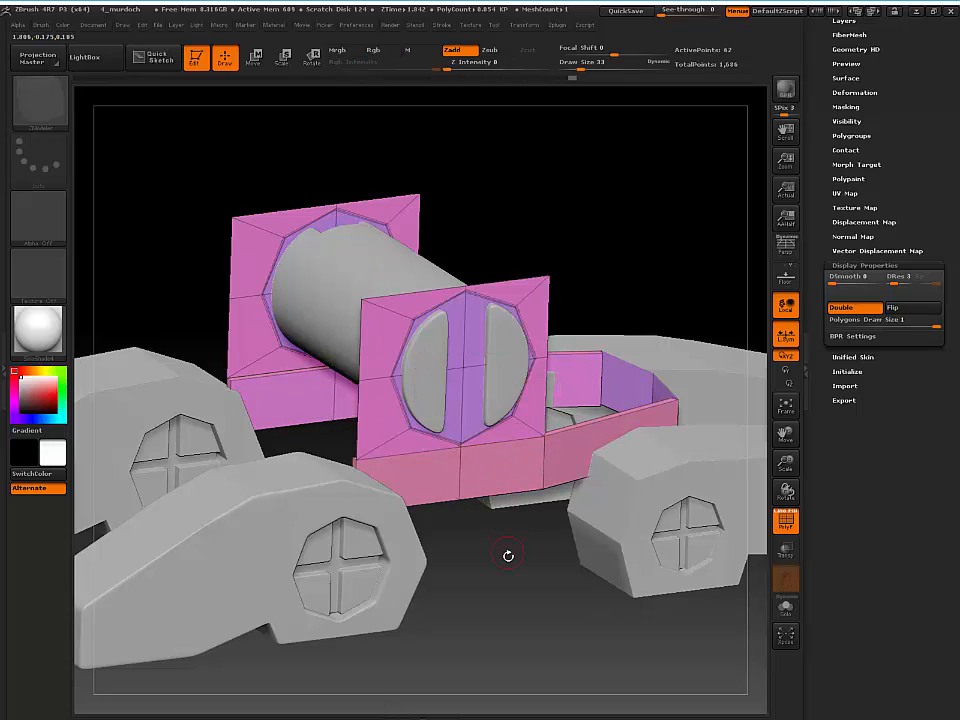
key(ctrl+z)
drag(497, 573, 497, 521)
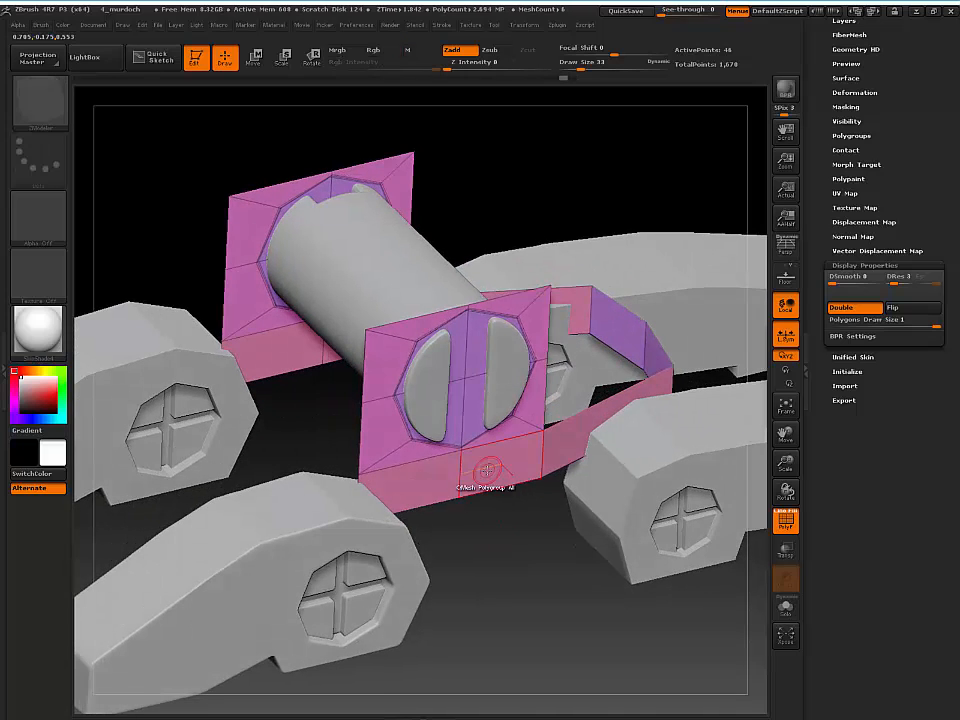
key(shift)
key(shift)
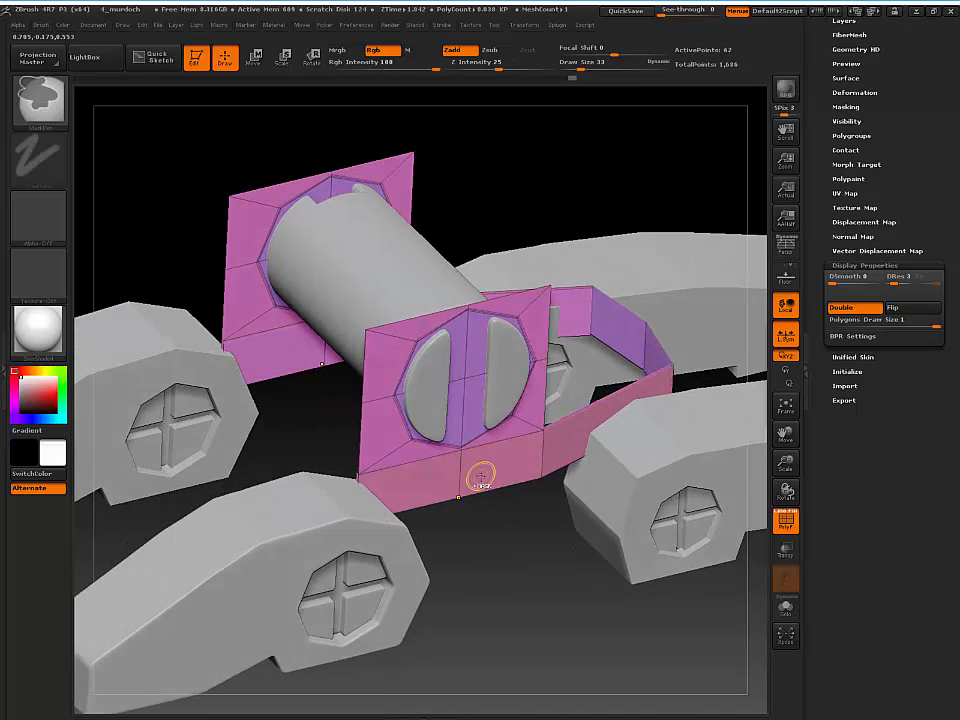
drag(537, 568, 510, 455)
Switch the QMesh target to All Polygons and thicken all the walls of the open frame
key(space)
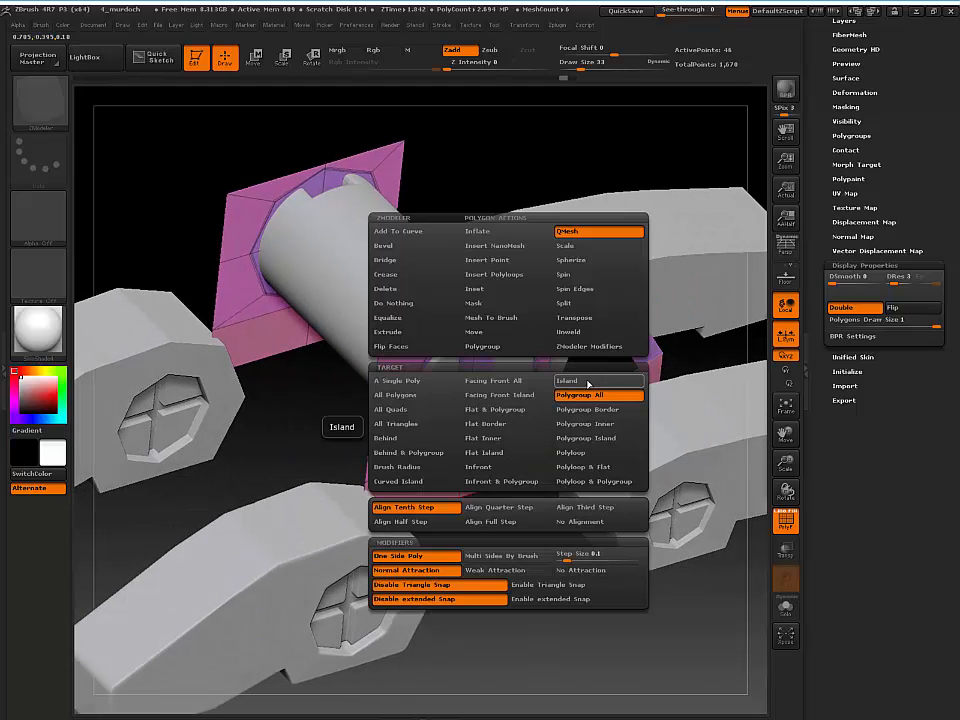
click(406, 396)
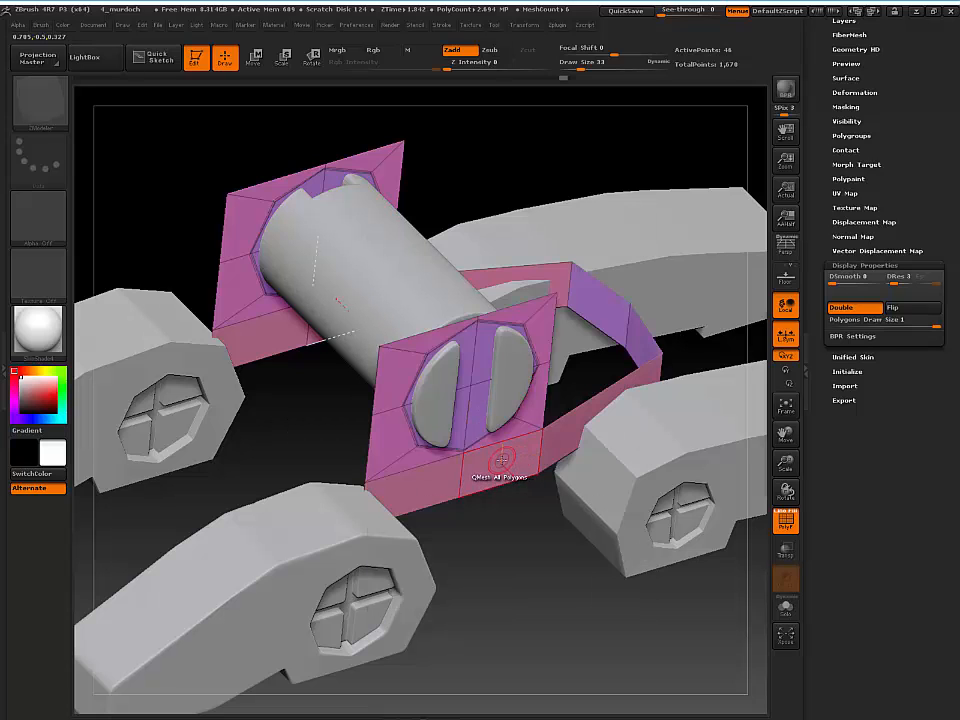
drag(502, 460, 482, 437)
mouse_move(506, 595)
mouse_down()
mouse_move(420, 487)
mouse_move(502, 607)
mouse_up()
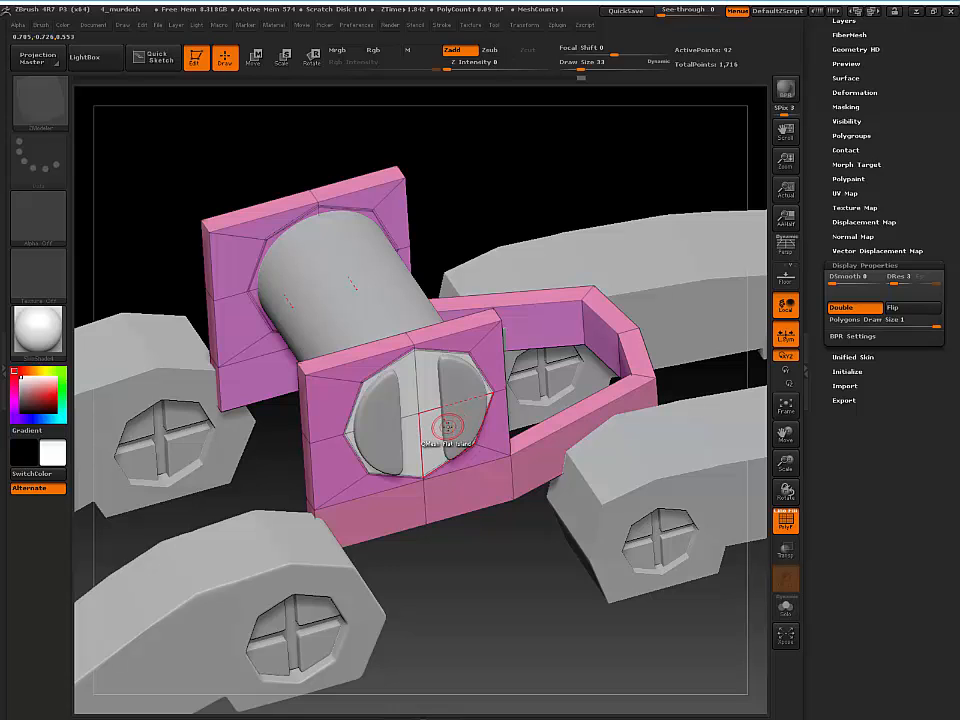
Push the circular faces of both end plates through the wall thickness with QMesh on the A Single Poly target to open the holes
drag(447, 427, 437, 421)
key(ctrl+z)
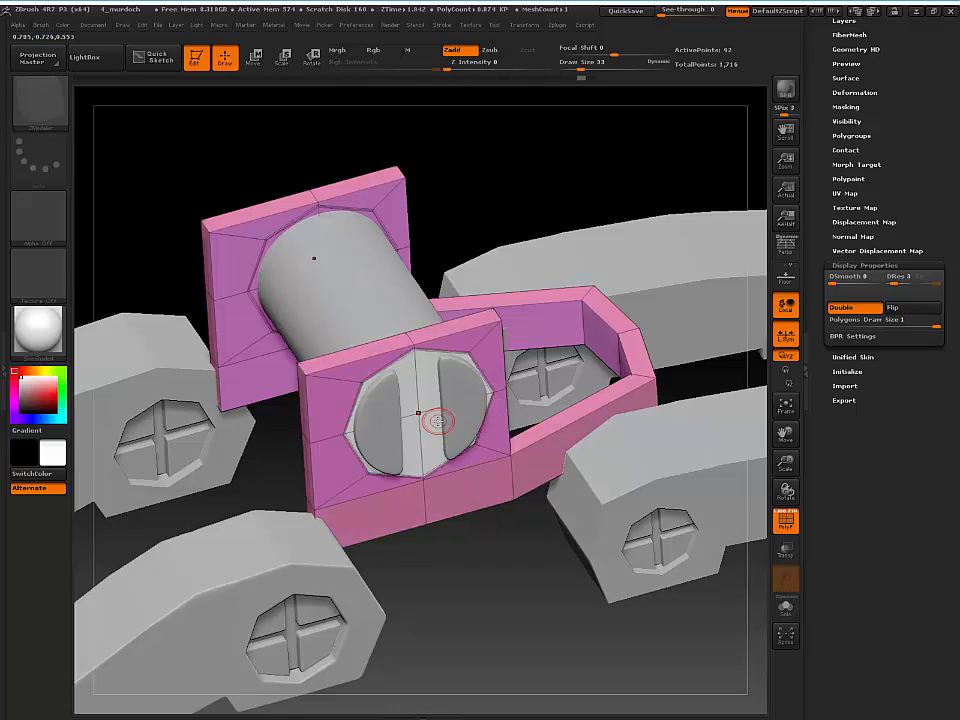
key(space)
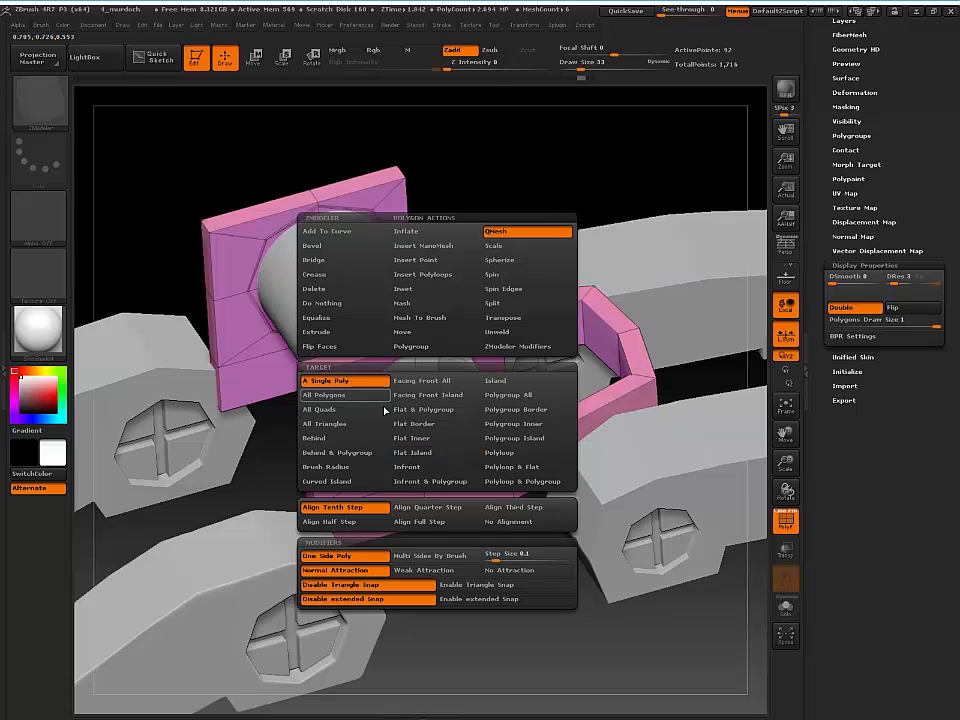
click(323, 381)
drag(440, 421, 415, 404)
Turn on Dynamic Subdiv for the frame with SmoothSubdiv 3 and hide the polyframe to inspect the fit around the cylinder
drag(503, 605, 527, 296)
drag(826, 101, 835, 195)
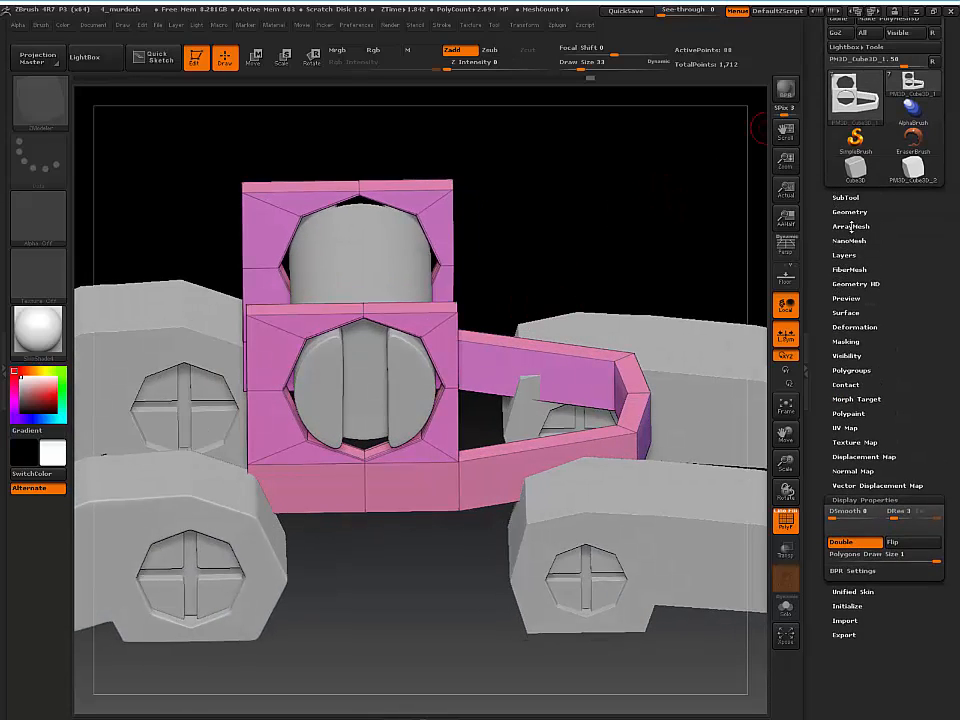
click(849, 211)
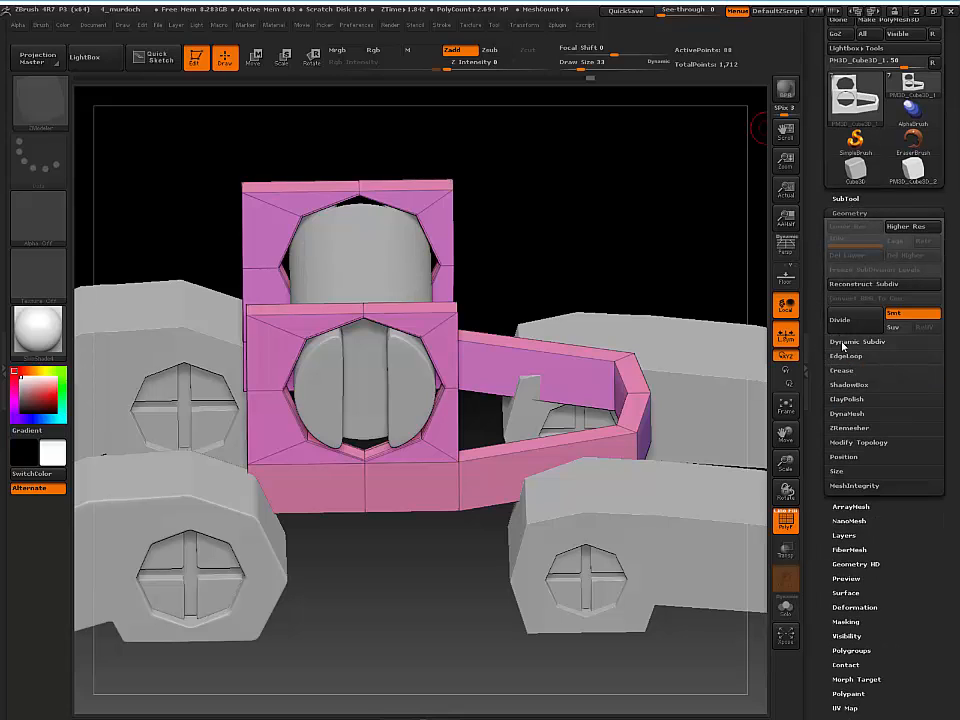
click(843, 357)
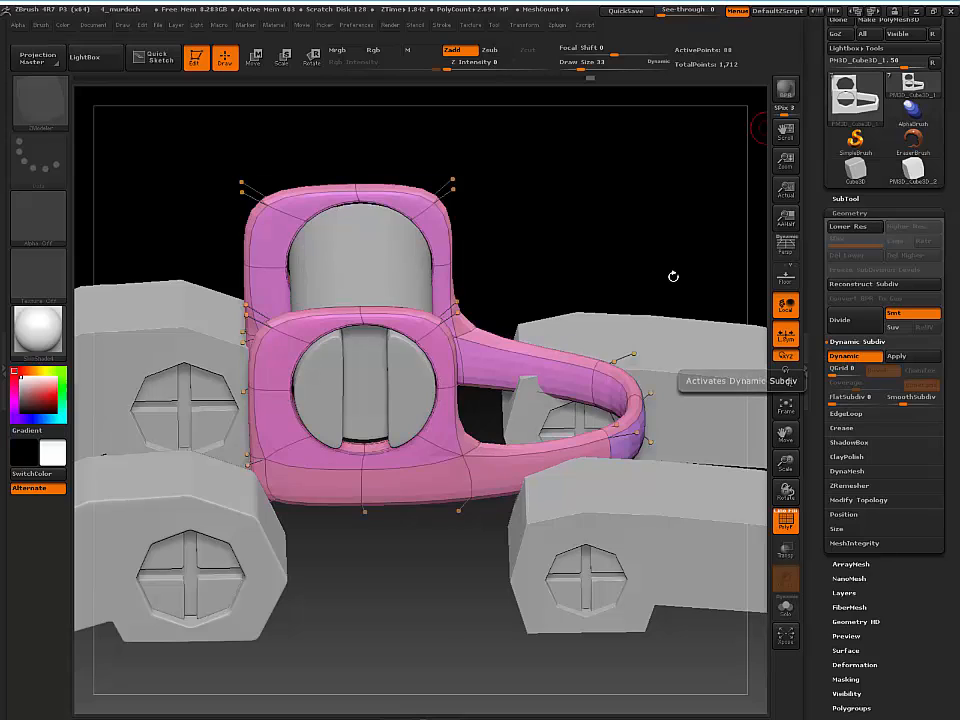
drag(557, 199, 584, 240)
key(shift+f)
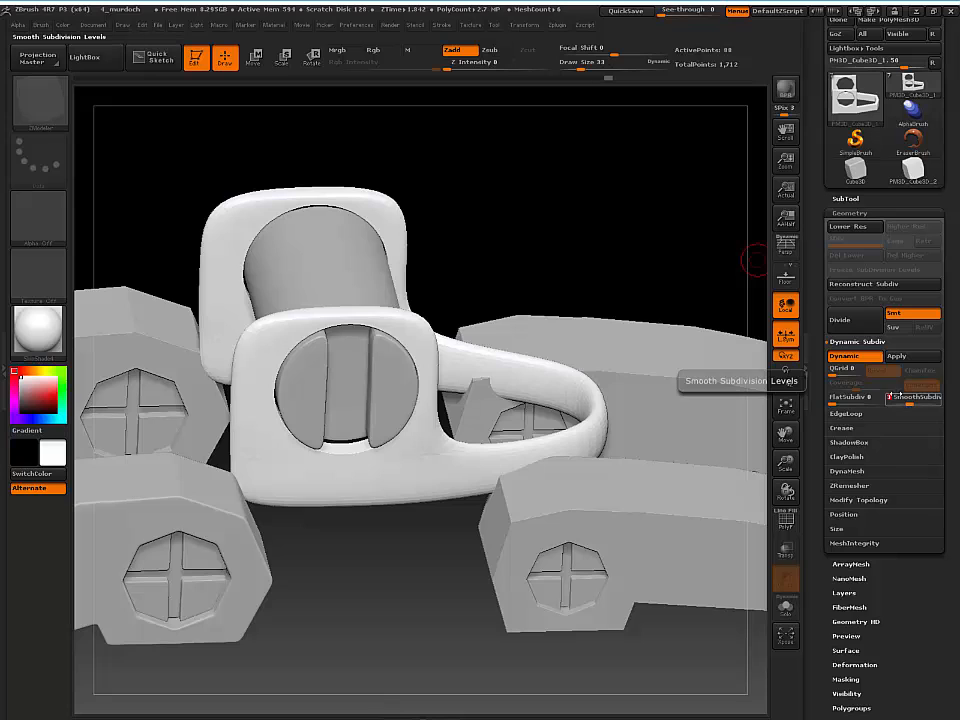
shift+drag(587, 212, 583, 195)
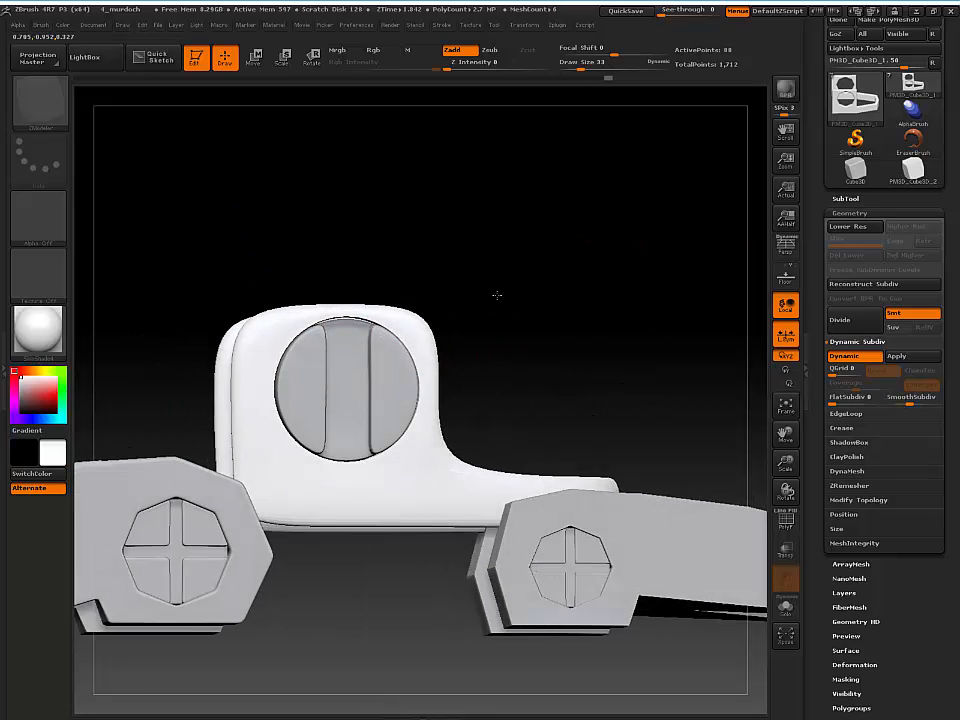
drag(497, 291, 425, 392)
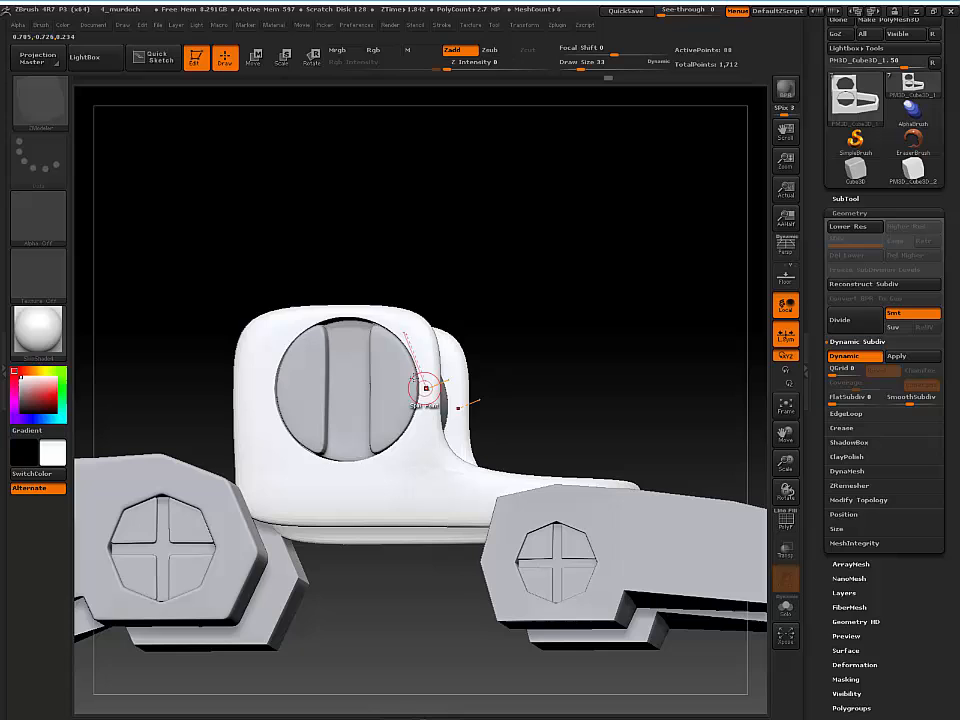
Isolate the frame with Solo, show its polyframe again and turn off Dynamic Subdiv
click(792, 613)
drag(577, 279, 537, 339)
drag(230, 215, 268, 217)
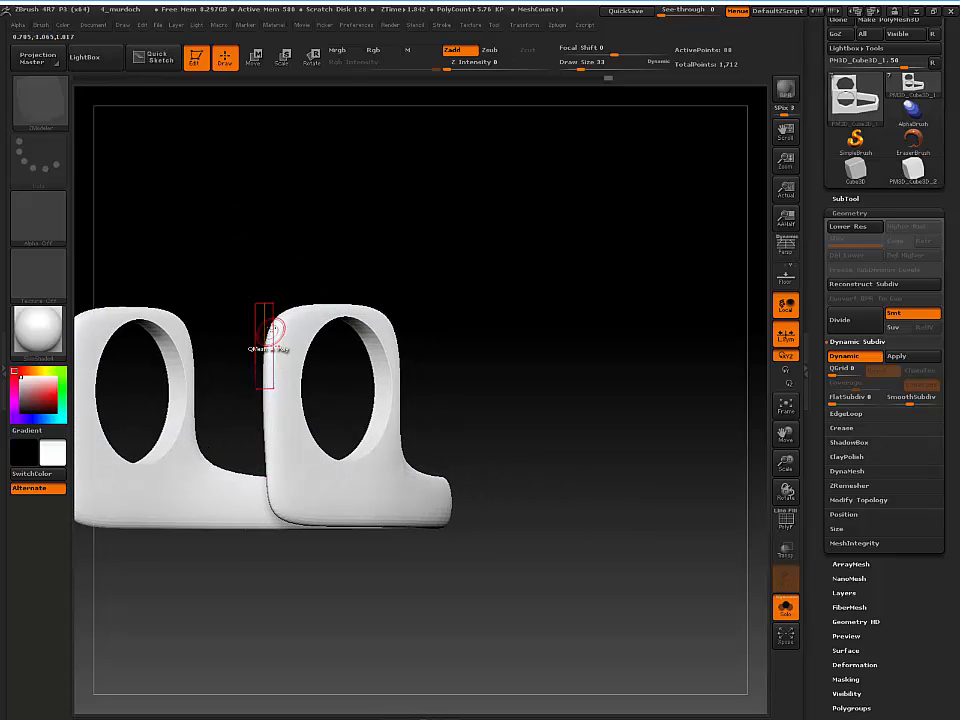
key(shift)
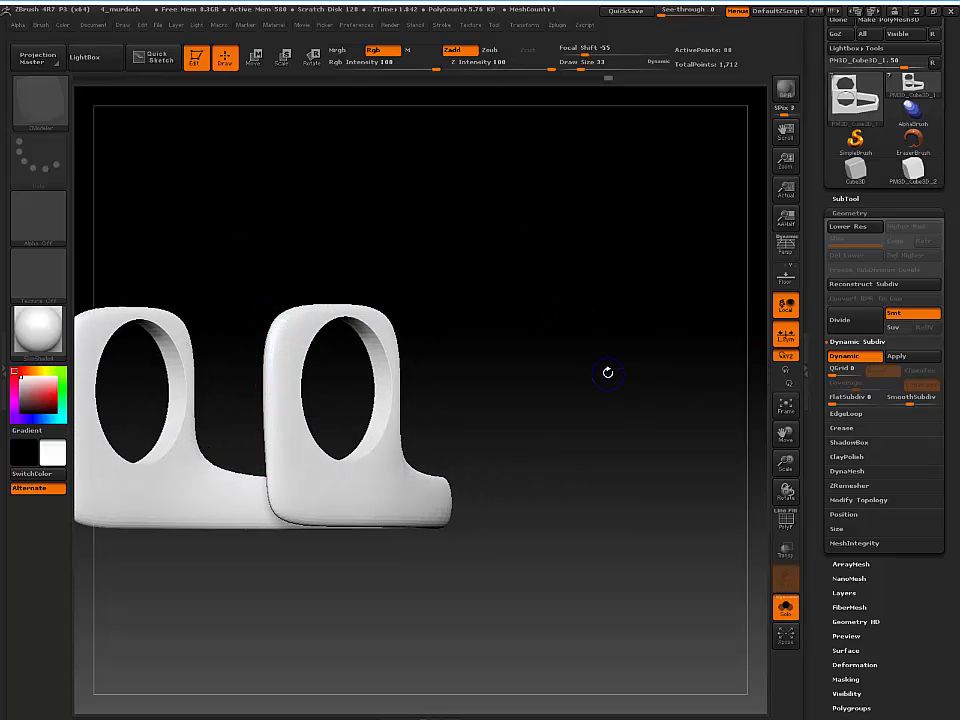
key(shift+f)
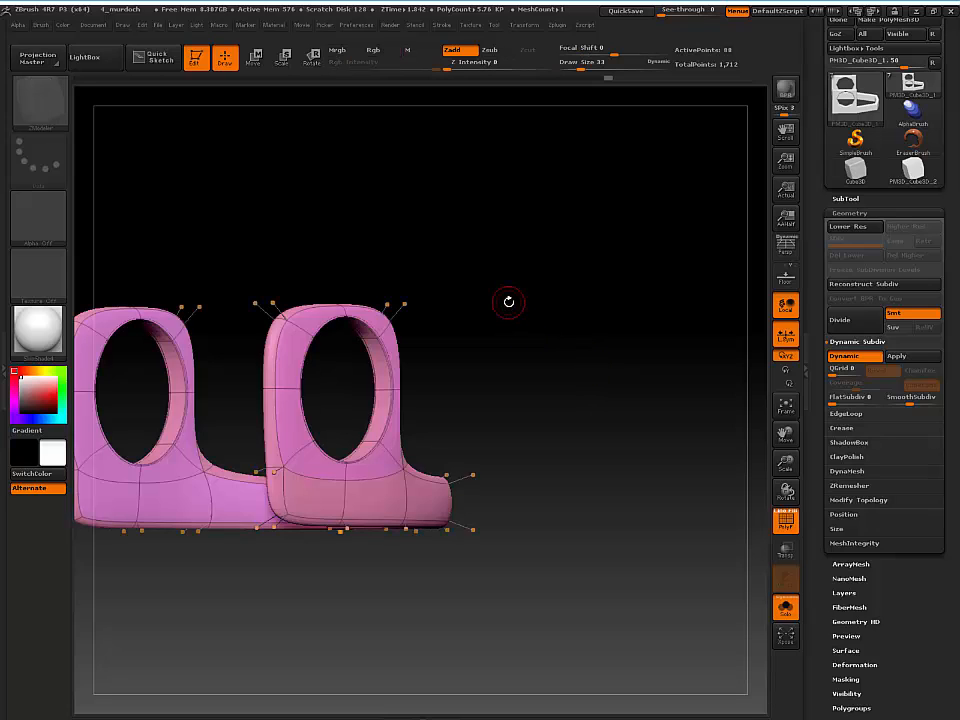
key(shift+d)
drag(508, 266, 571, 240)
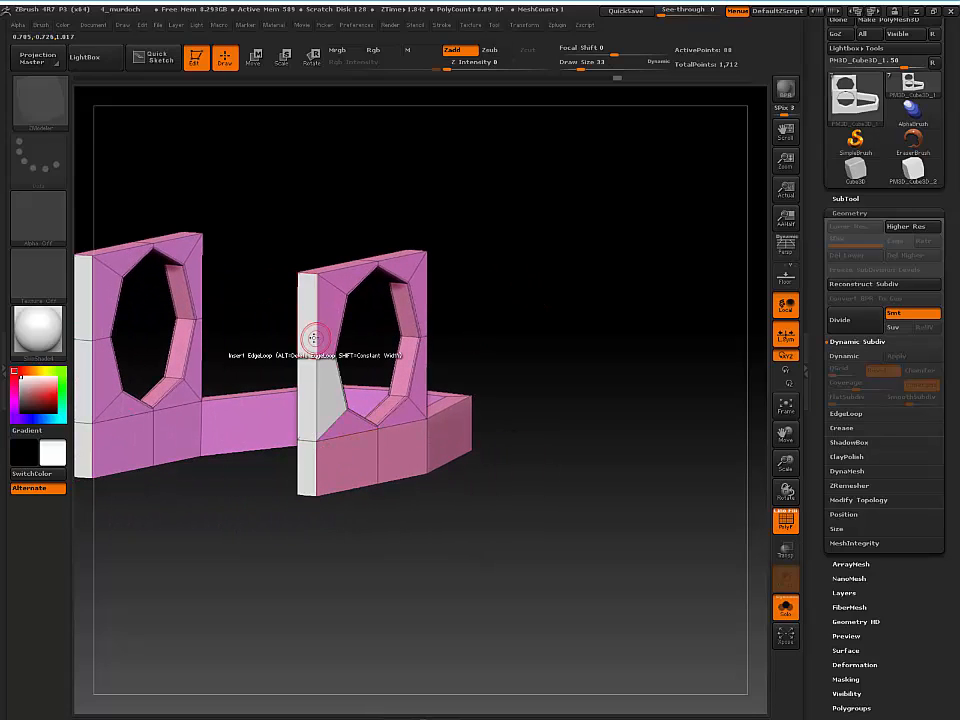
Preview the isolated frame's rounded corners with Dynamic Subdiv and return to the unsmoothed mesh
key(d)
ctrl+right_drag(575, 355, 617, 308)
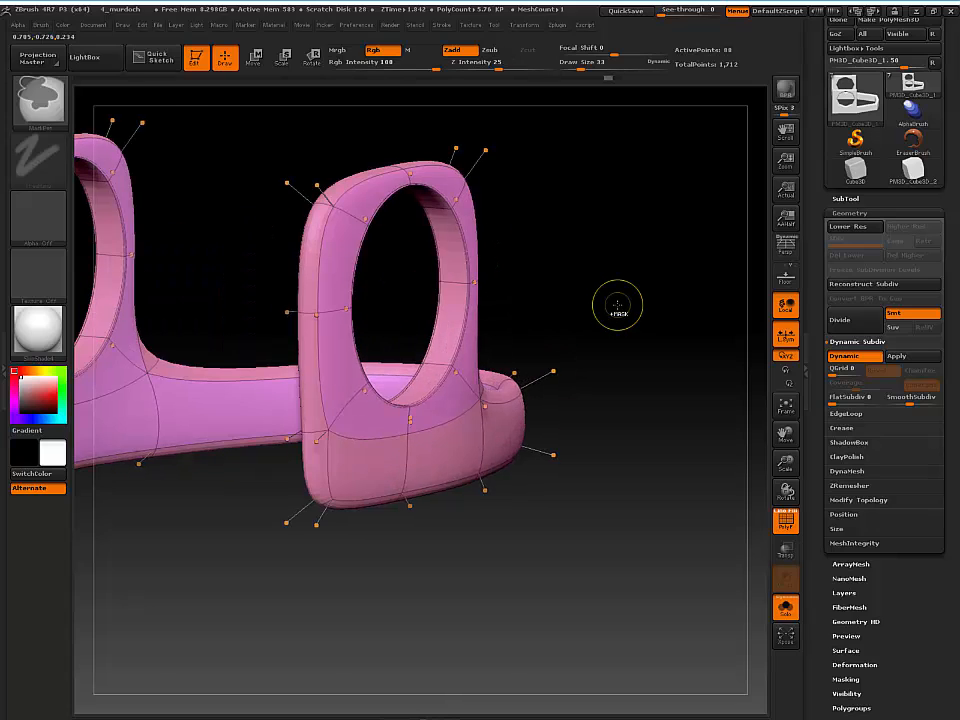
key(ctrl+z)
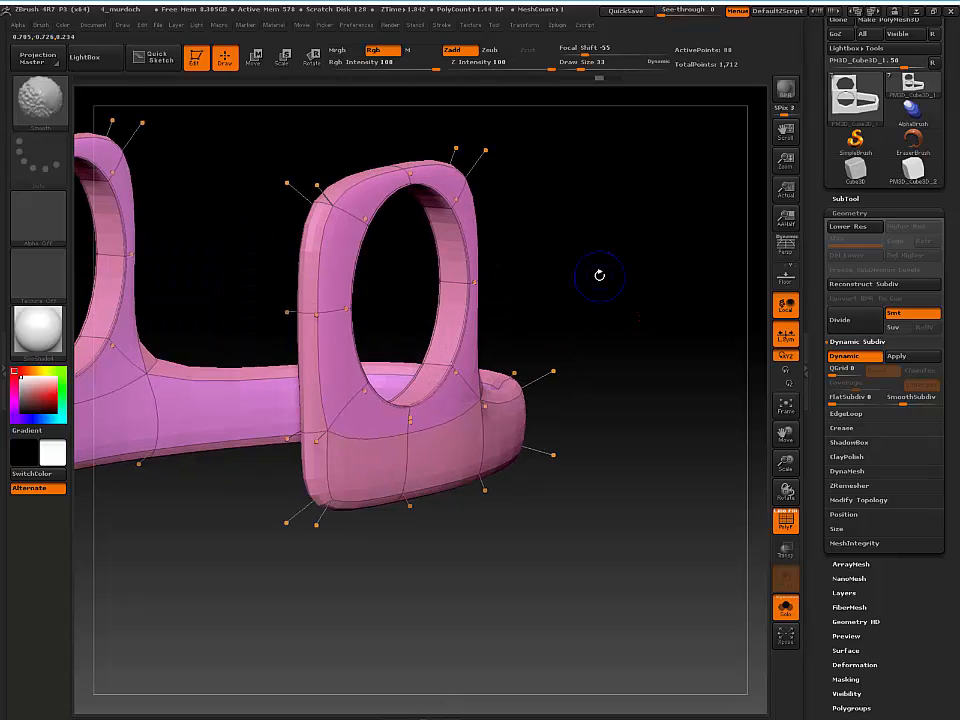
key(shift+d)
Set the QMesh target to Flat Island and extrude the narrow end faces of both plates slightly, opposite the platform
alt+right_drag(626, 256, 680, 266)
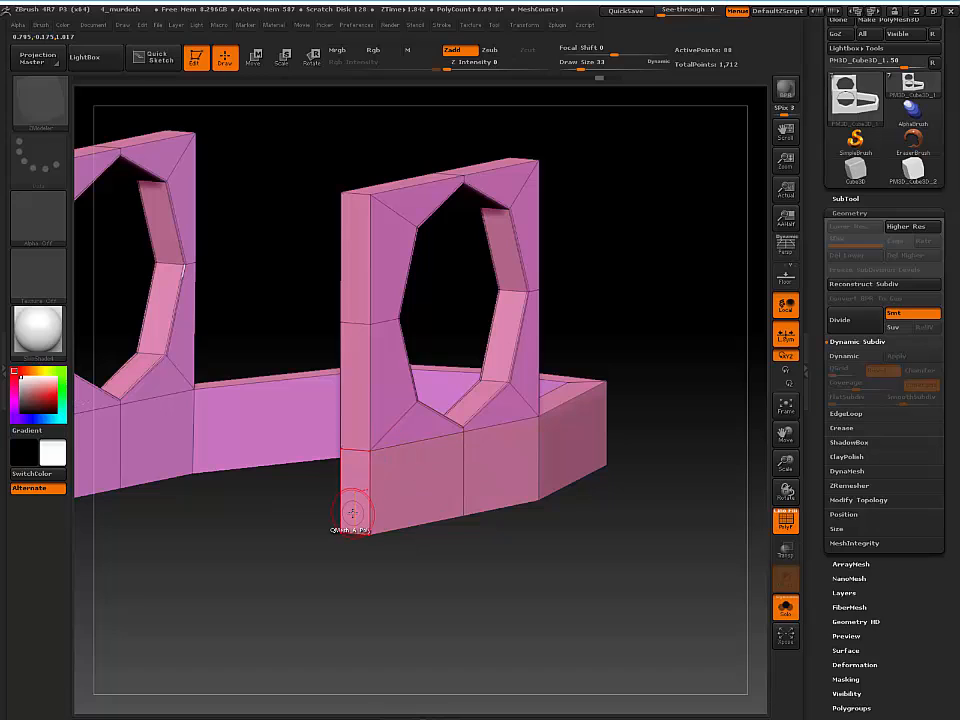
key(space)
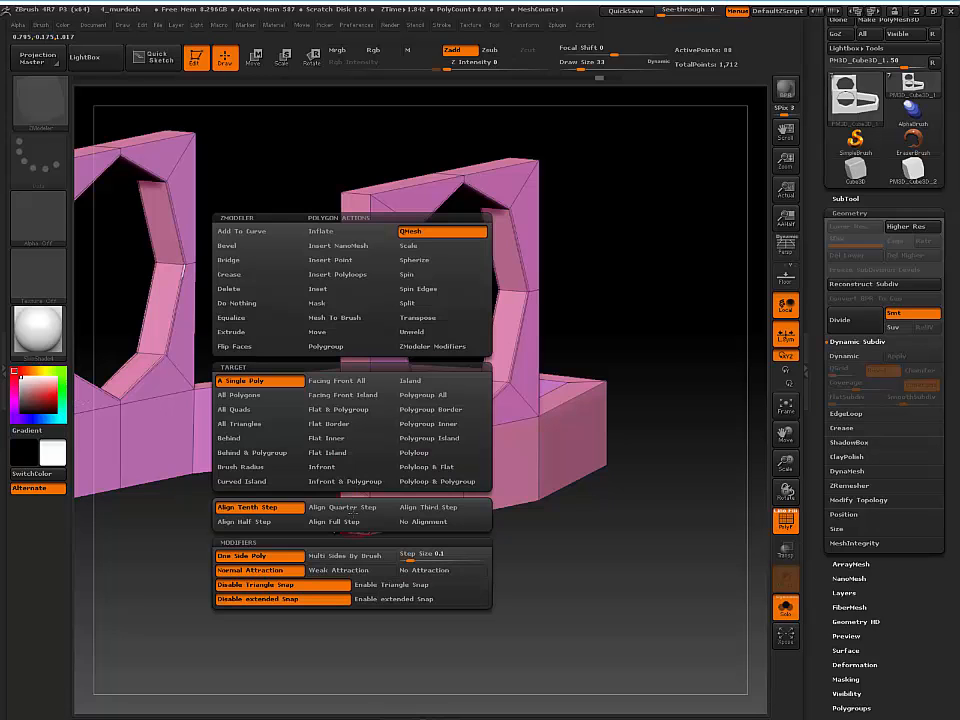
click(345, 454)
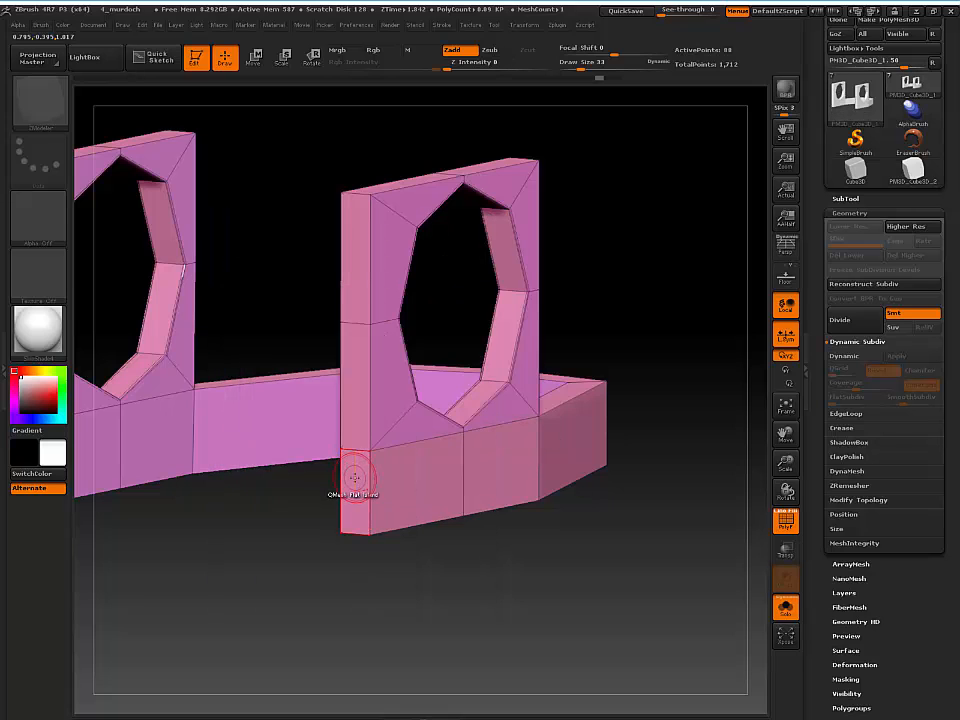
drag(354, 478, 341, 482)
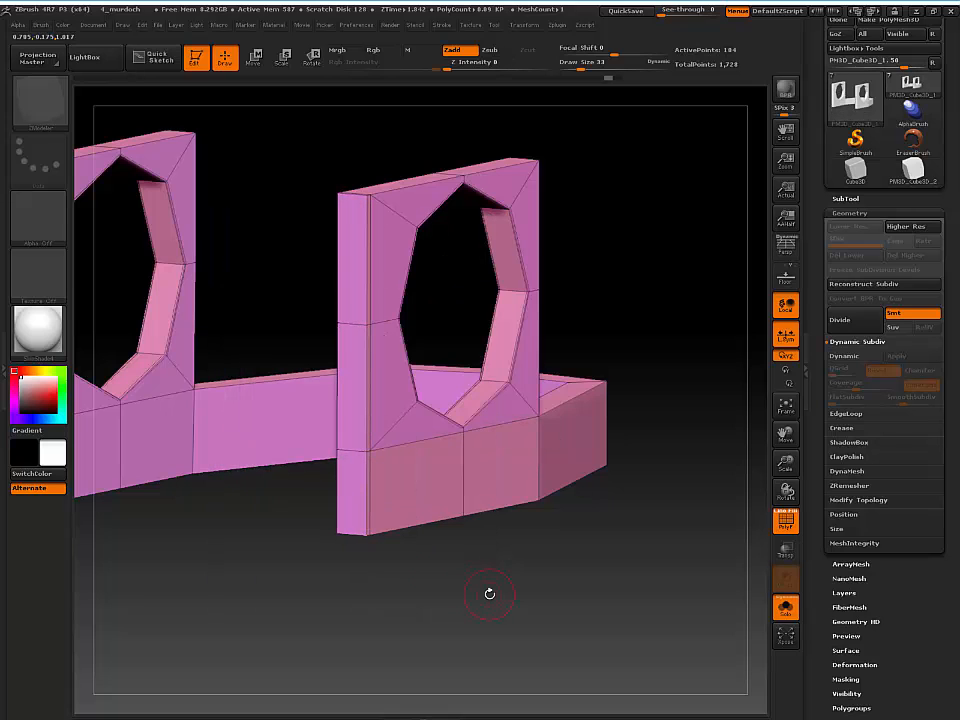
Try to extrude the top faces of both plates slightly with QMesh on the Flat Island target
drag(490, 593, 500, 175)
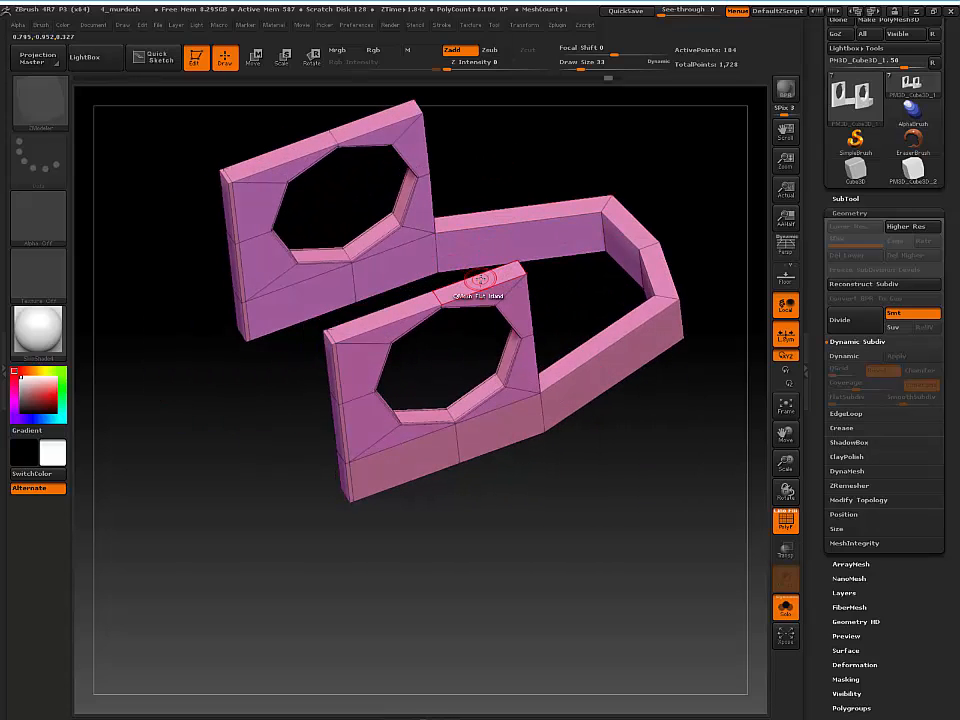
drag(480, 280, 475, 274)
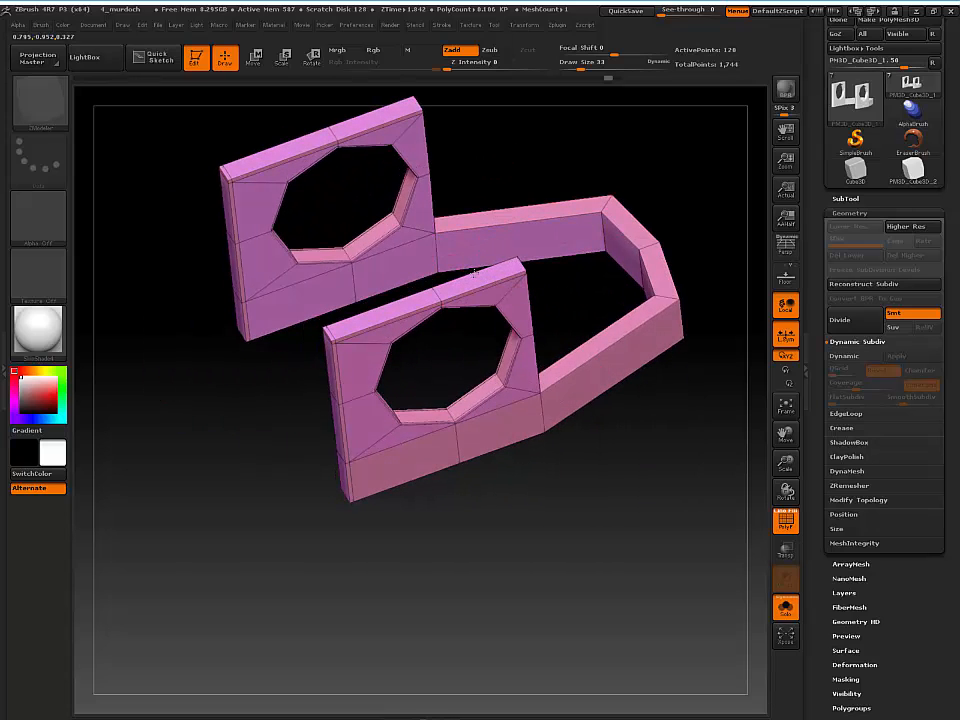
key(ctrl+z)
Preview the frame's sharpened end edges with Dynamic Subdiv
drag(649, 512, 643, 496)
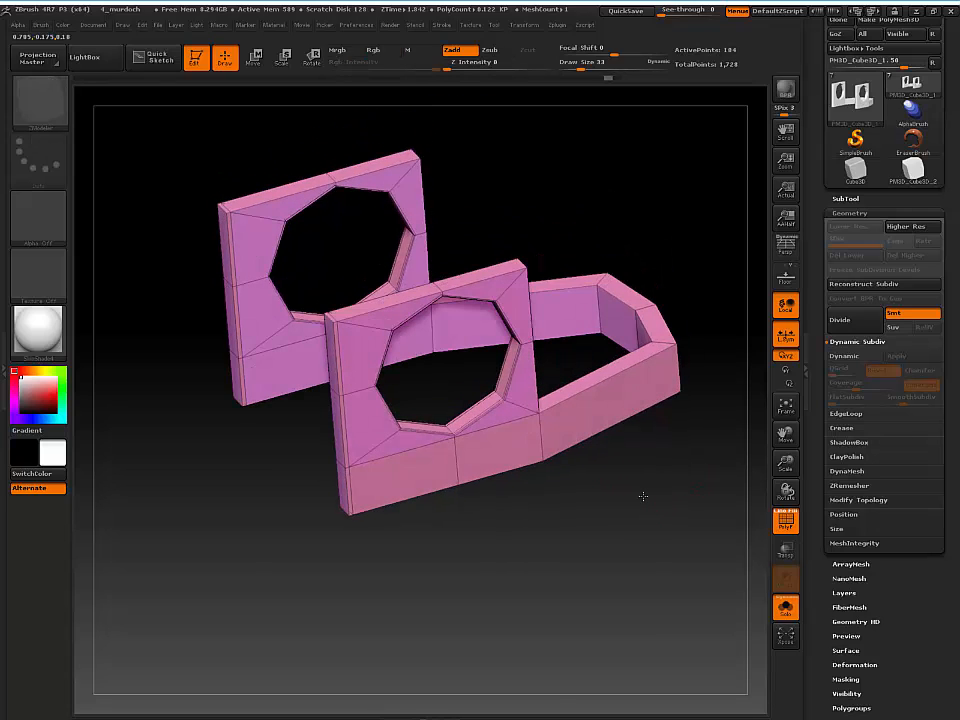
key(shift)
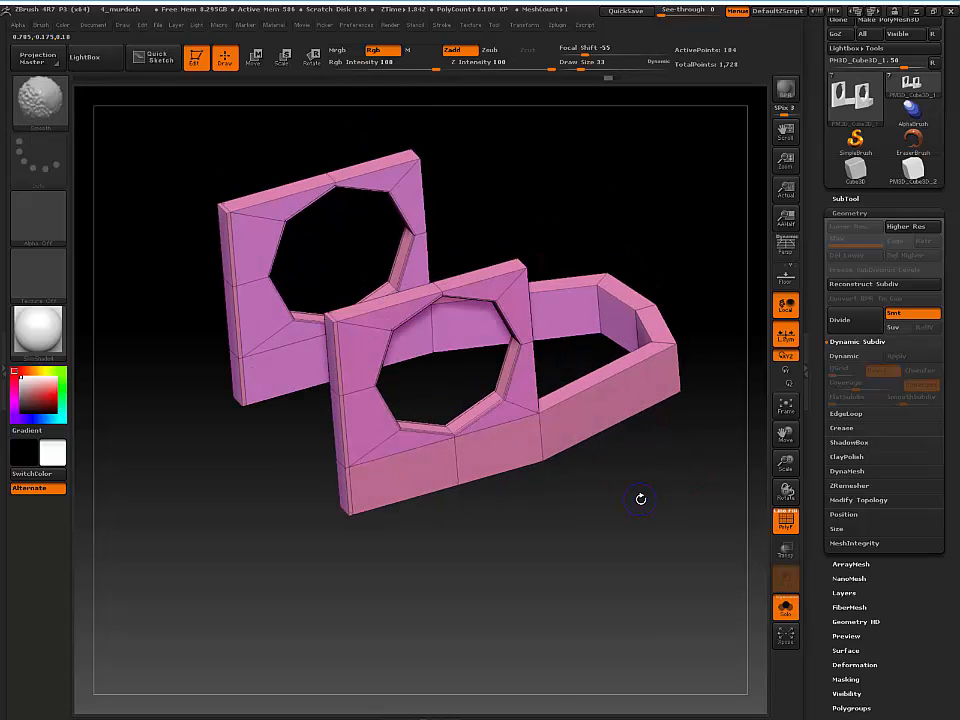
key(d)
Turn off Dynamic Subdiv and extrude the frame's underside slightly with QMesh on the Flat Island target
drag(624, 520, 469, 473)
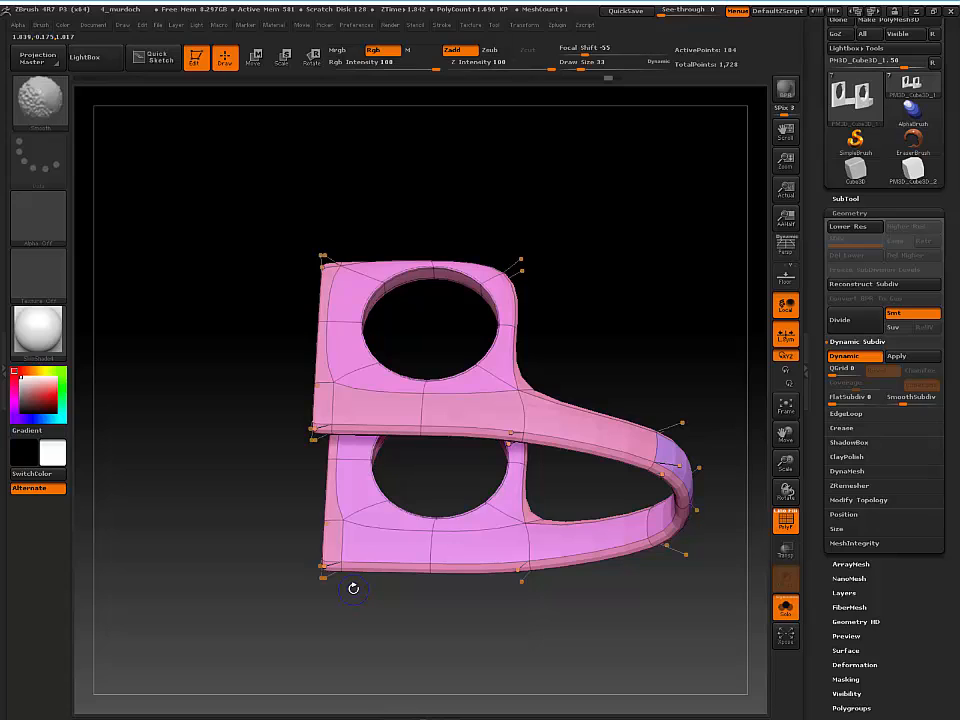
key(shift+d)
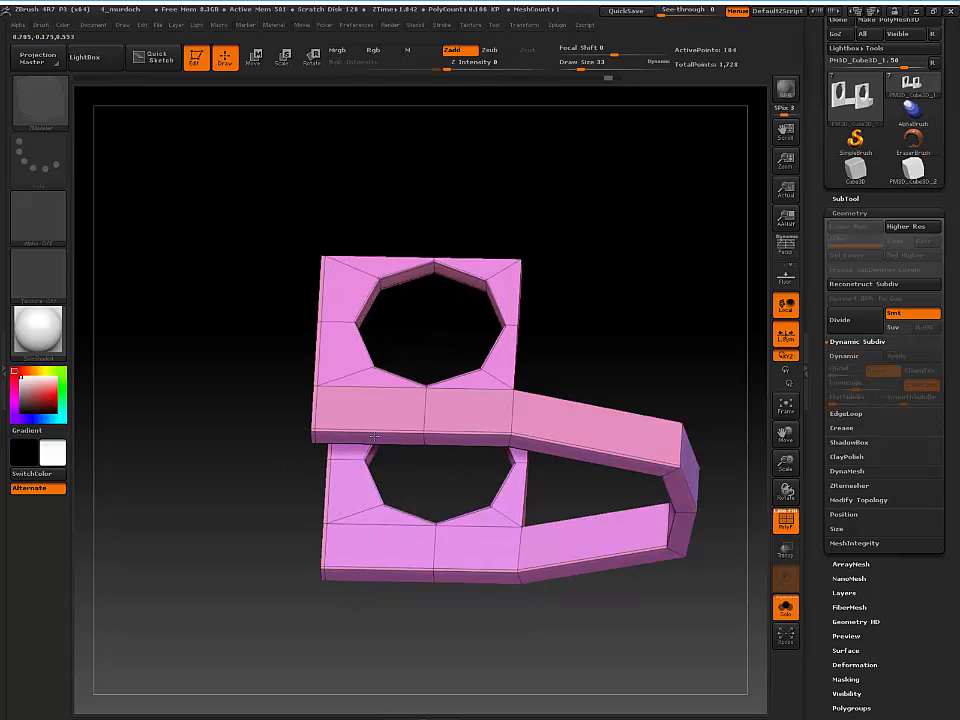
mouse_move(630, 266)
mouse_down()
mouse_move(610, 308)
mouse_move(609, 495)
mouse_move(560, 538)
mouse_up()
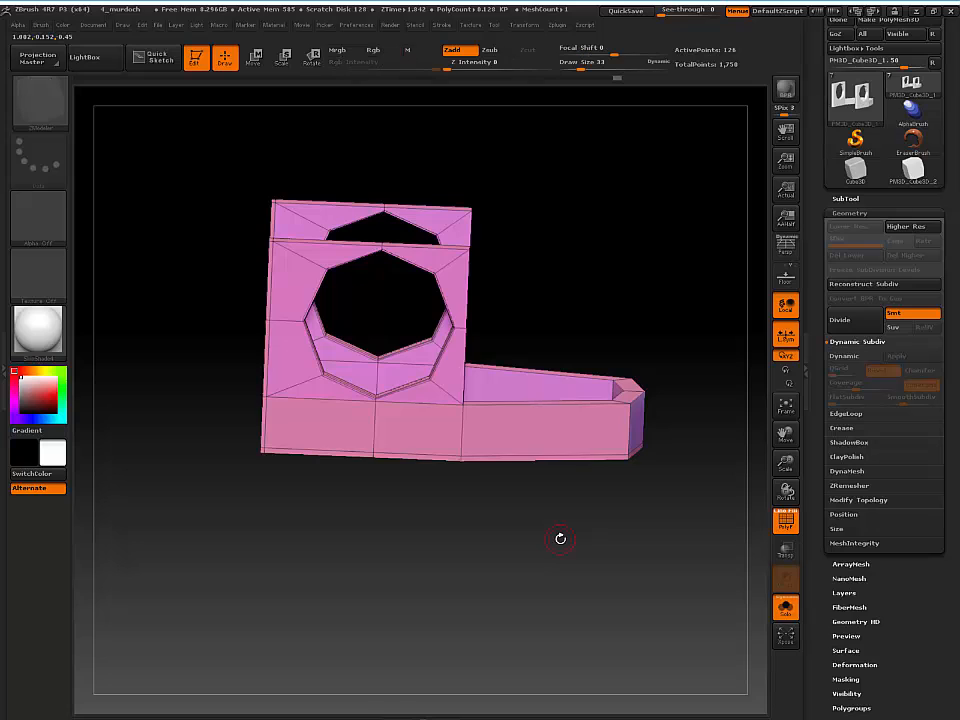
Hide the polyframe, preview the frame with Dynamic Subdiv at SmoothSubdiv 4, and return to the unsmoothed mesh
key(d)
mouse_move(559, 538)
mouse_down()
mouse_move(540, 540)
mouse_move(572, 536)
mouse_up()
key(shift+f)
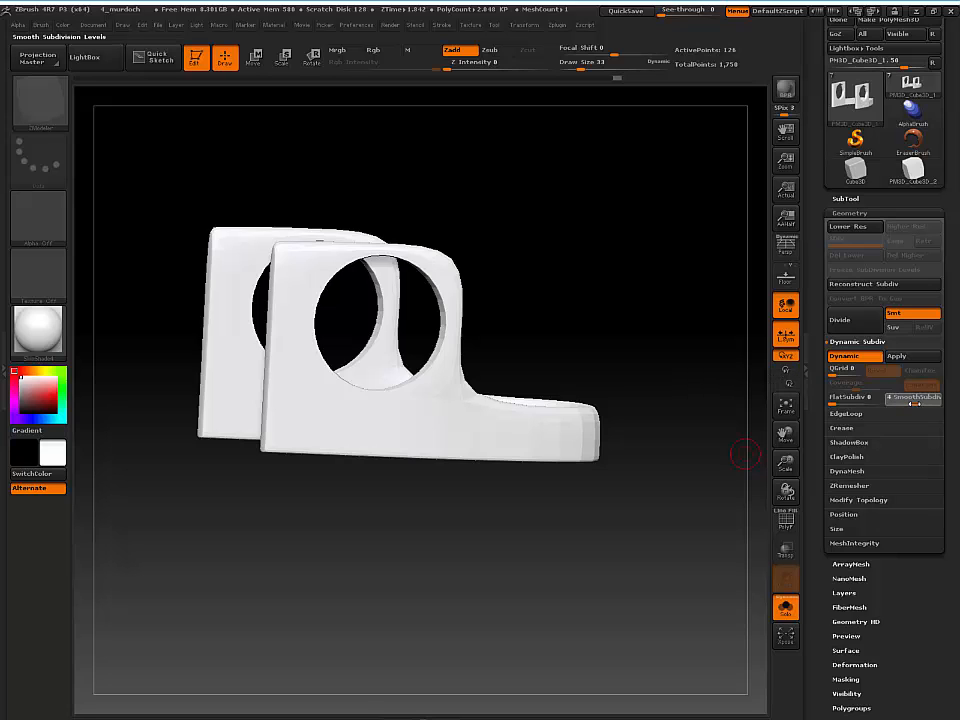
drag(914, 404, 915, 403)
drag(697, 518, 504, 534)
key(shift+d)
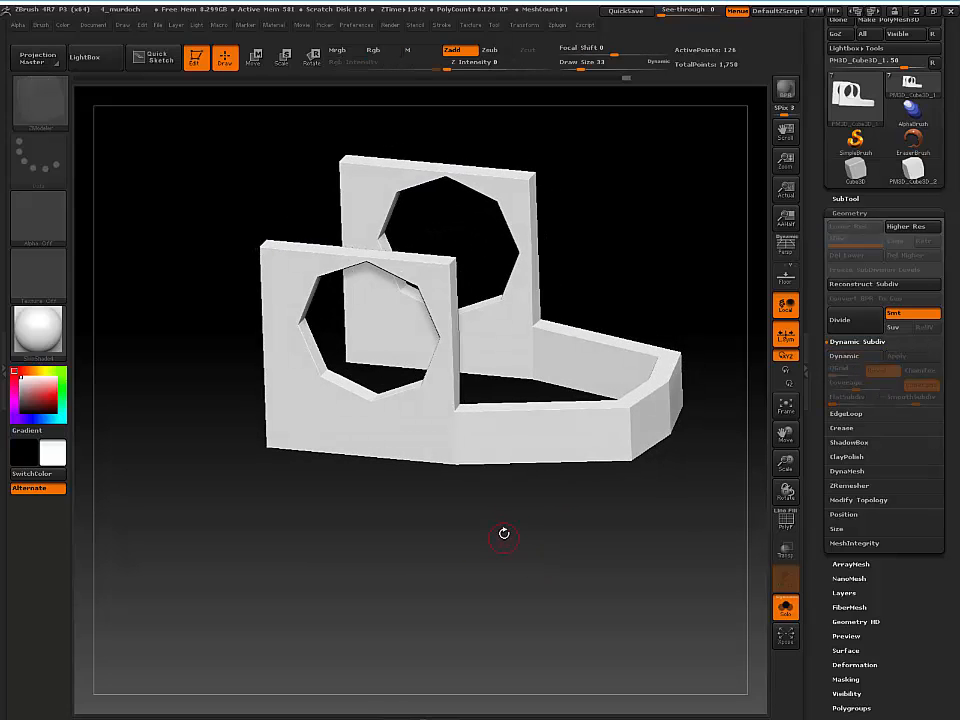
Show the polyframe and try to extrude the top faces of the frame's arms beside the plates with QMesh
key(shift+f)
key(b)
key(z)
key(m)
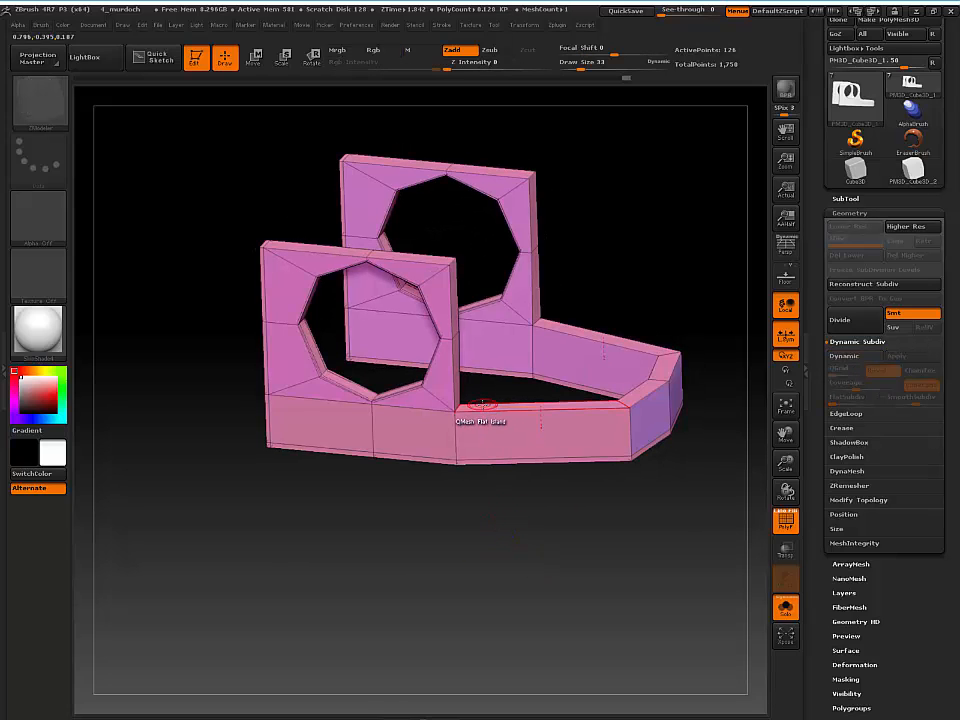
key(space)
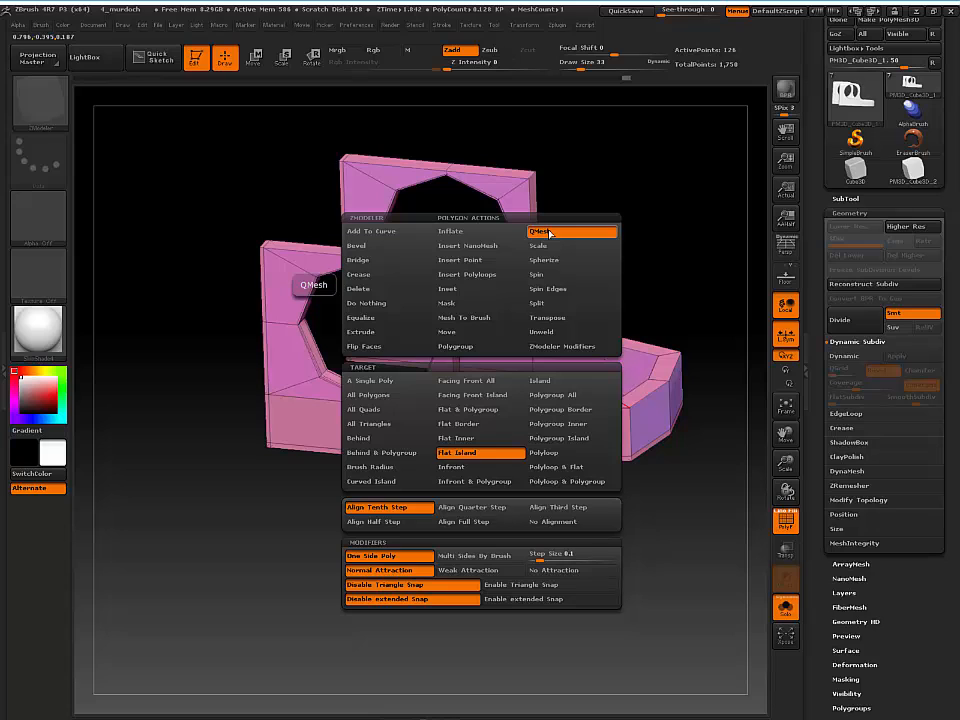
click(404, 381)
drag(455, 590, 497, 555)
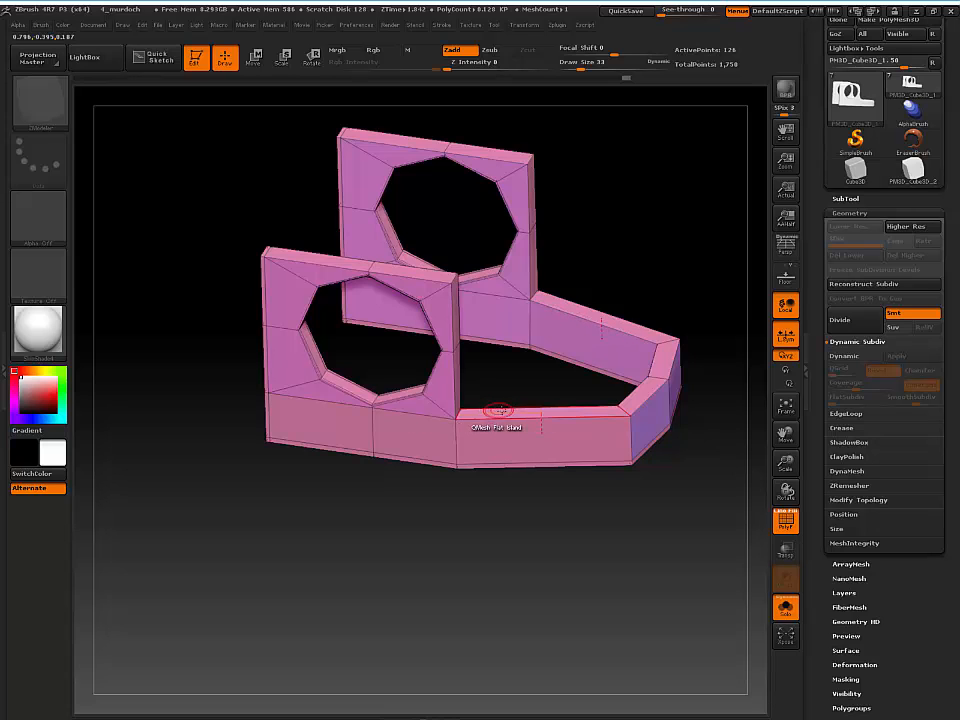
drag(505, 410, 499, 407)
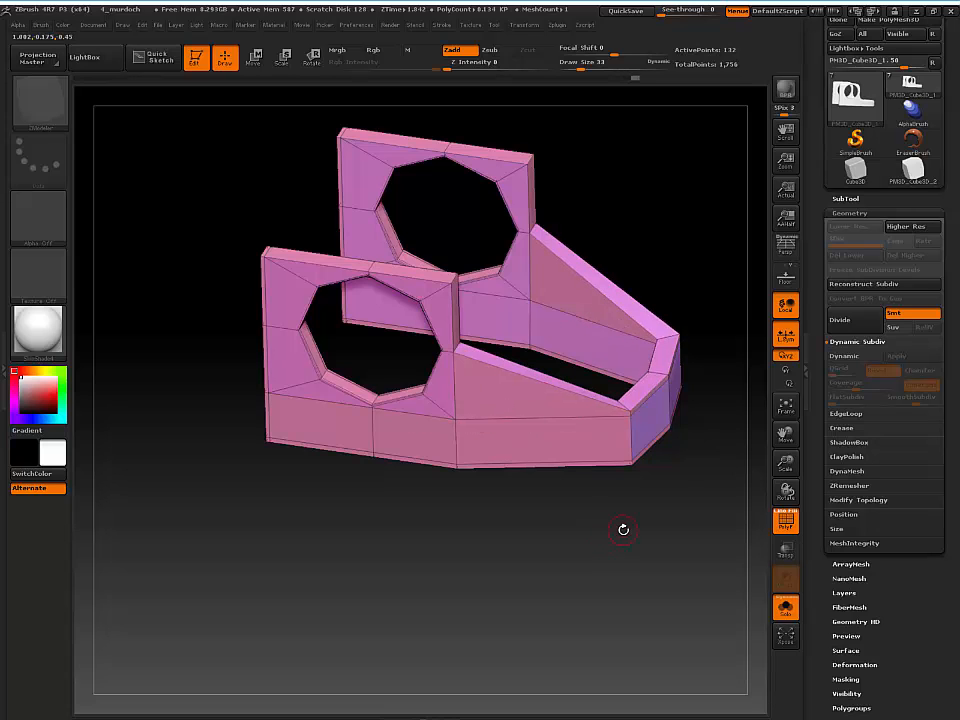
Preview the frame without the arm extrusion in Dynamic Subdiv and return to the unsmoothed mesh
drag(623, 527, 589, 535)
key(d)
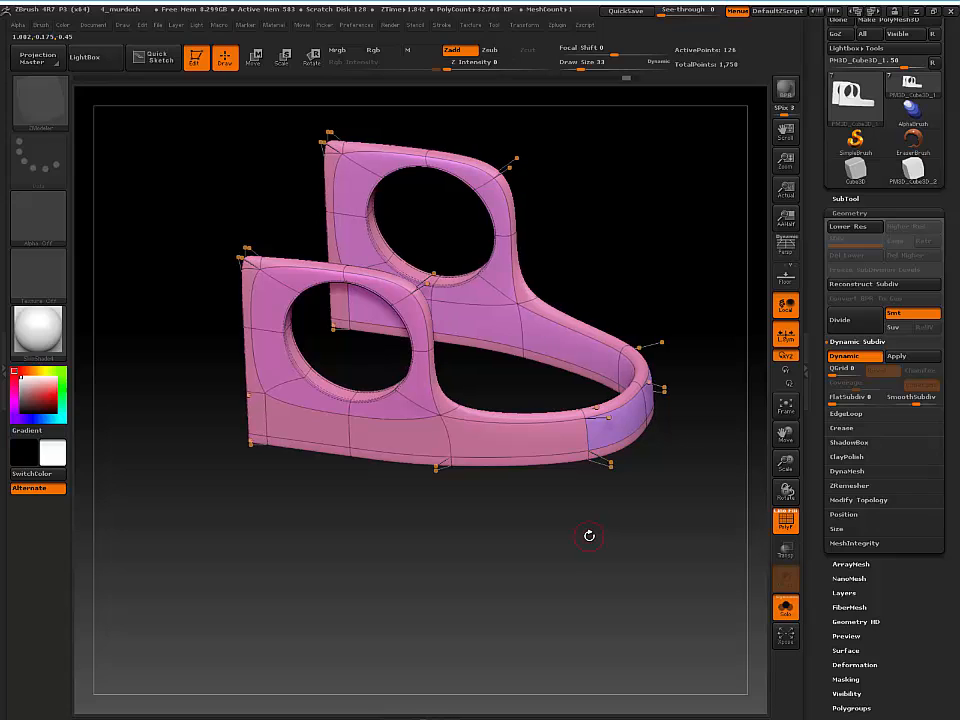
key(shift)
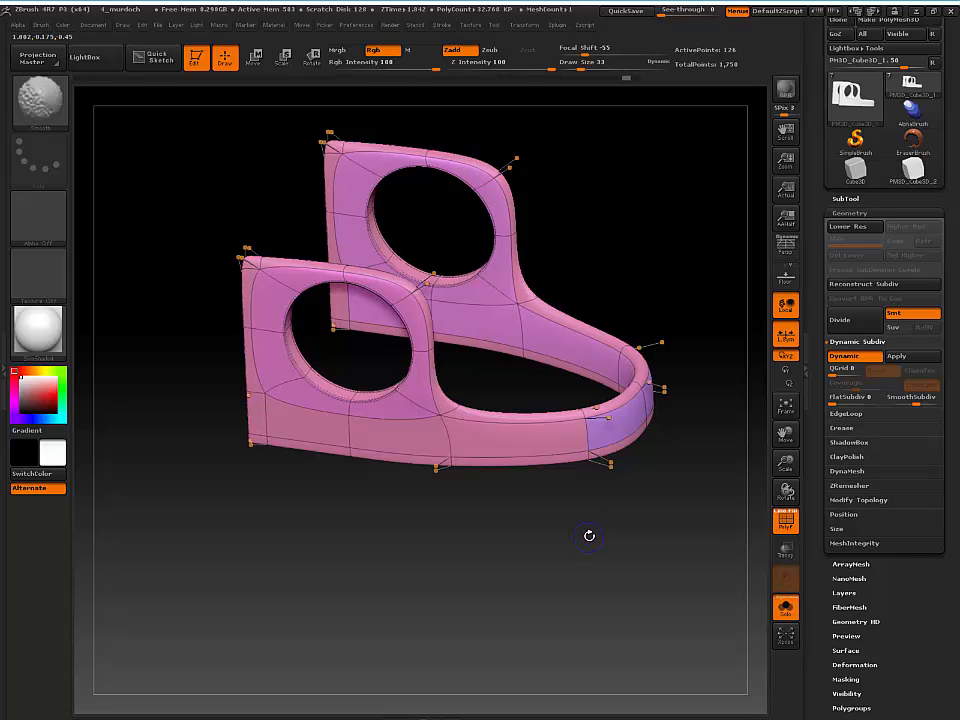
key(shift+d)
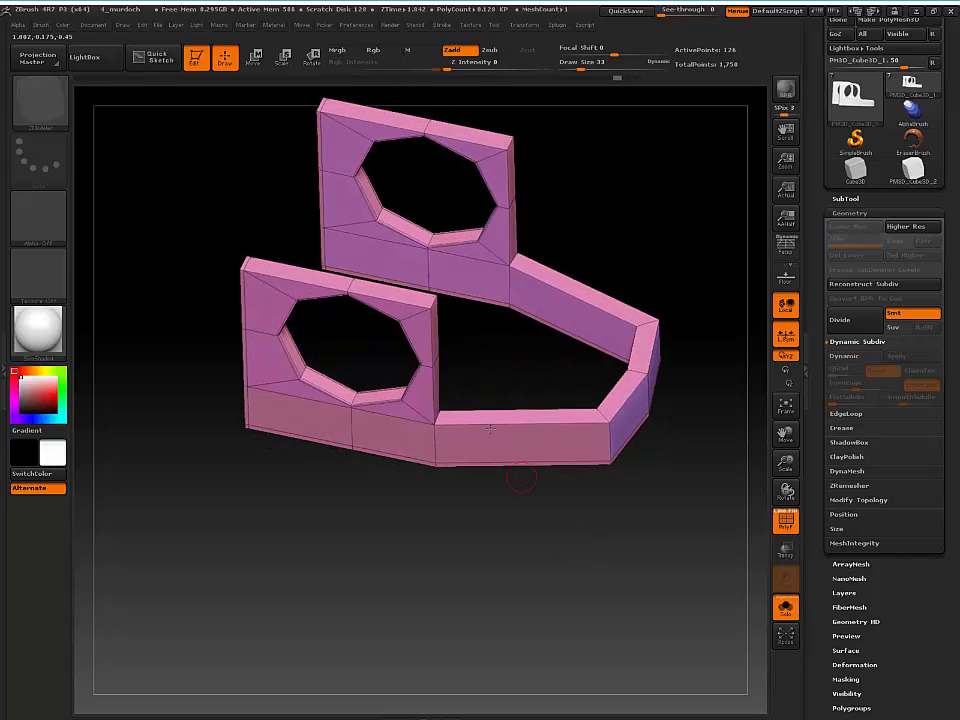
Extrude the arms' top faces into wedges against the plates with QMesh Flat Island, and check the smoothed shape with Dynamic Subdiv
key(space)
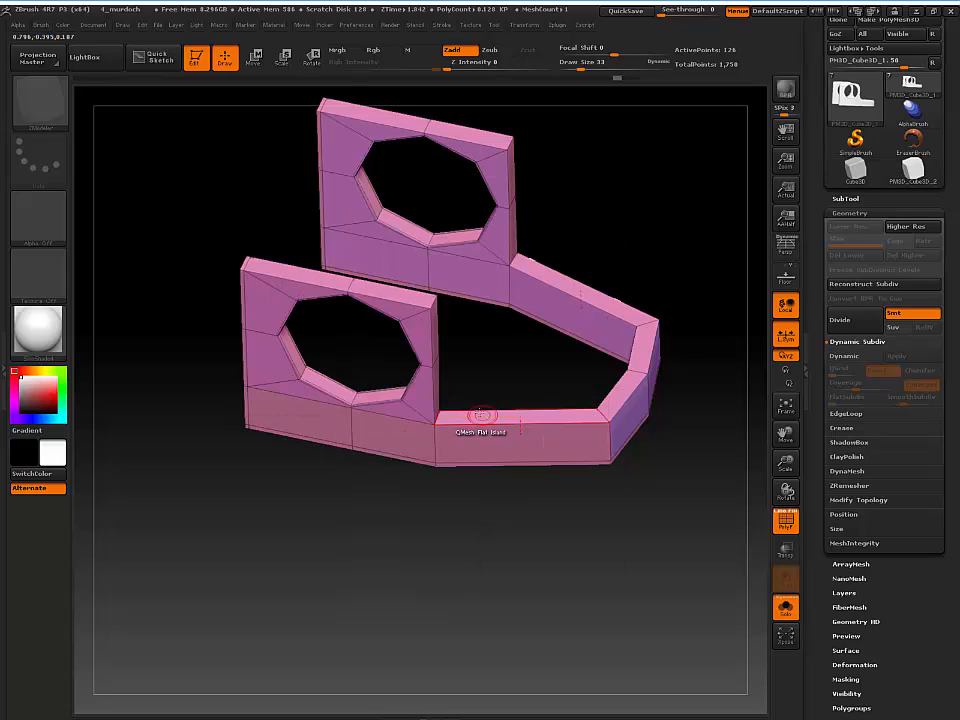
drag(476, 412, 473, 409)
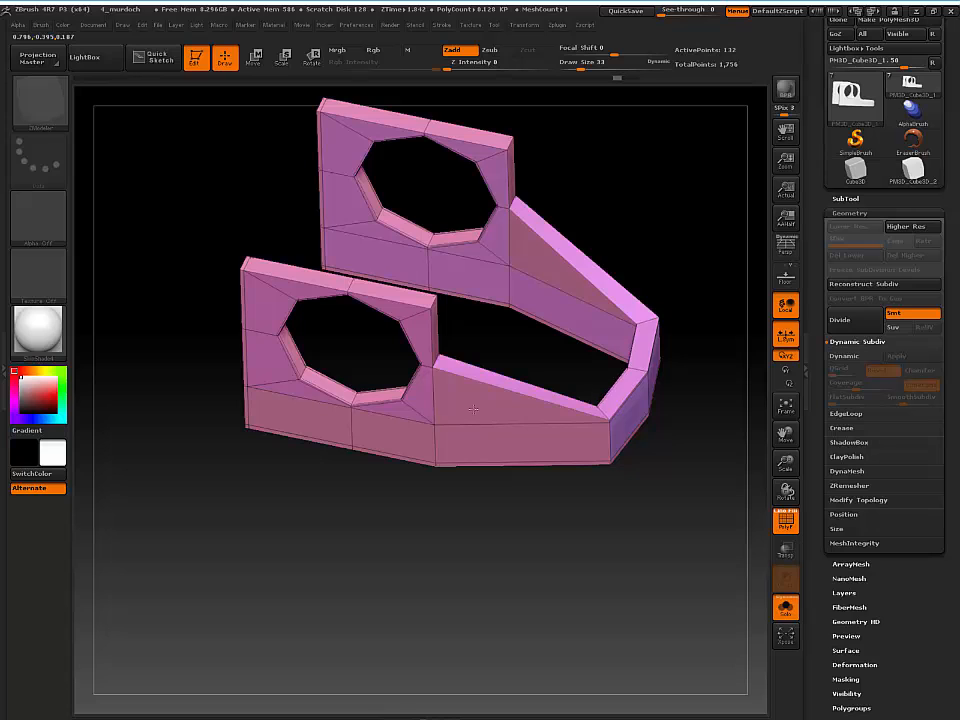
drag(517, 582, 556, 506)
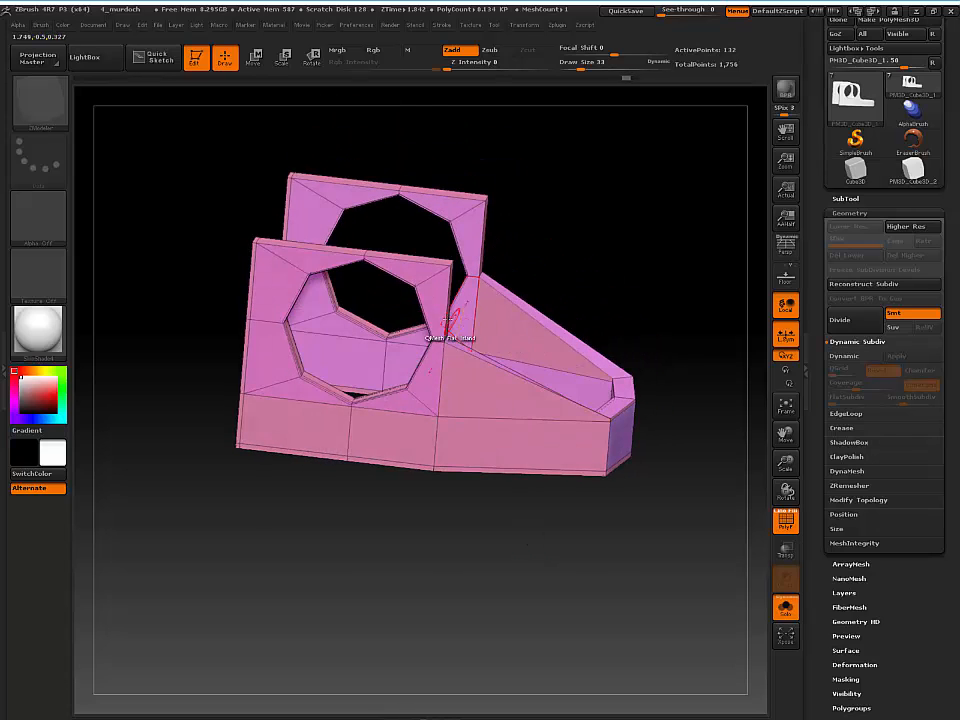
key(d)
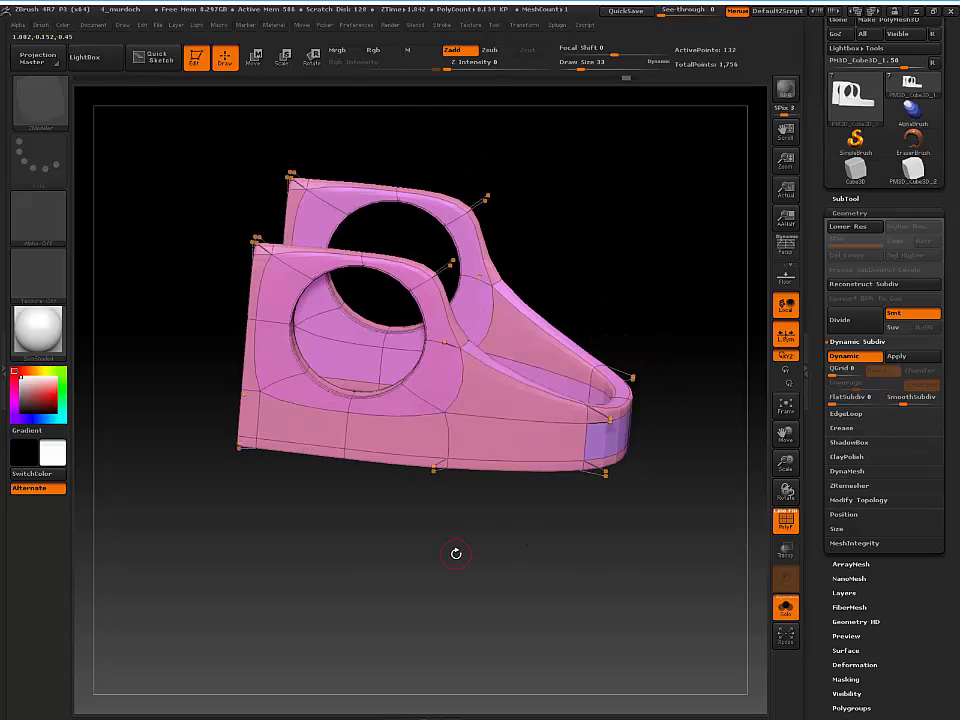
key(shift+f)
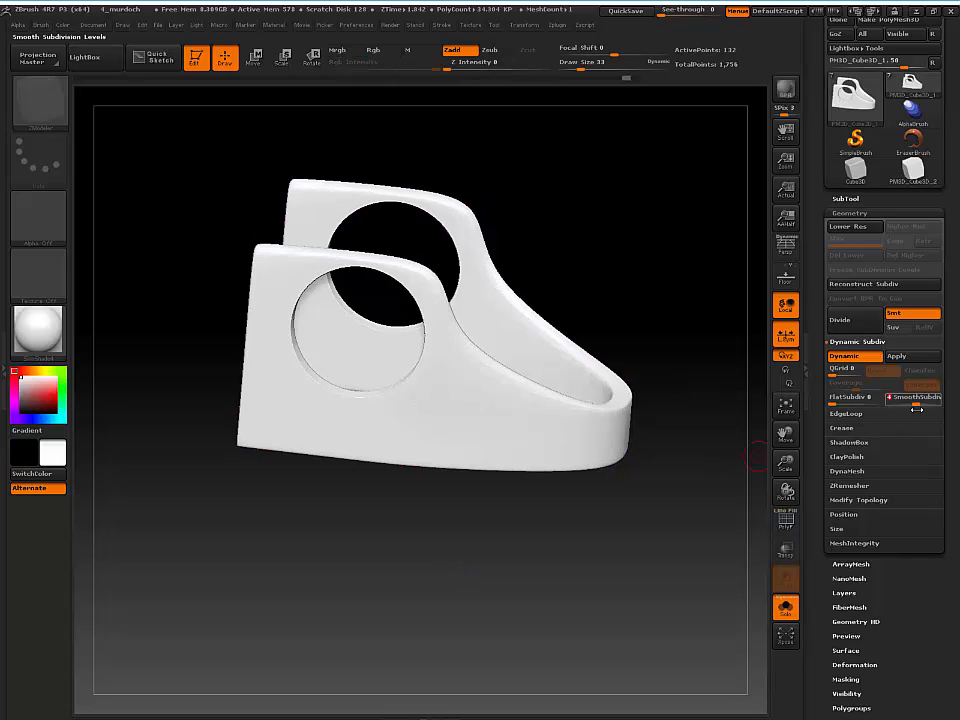
shift+drag(640, 570, 530, 580)
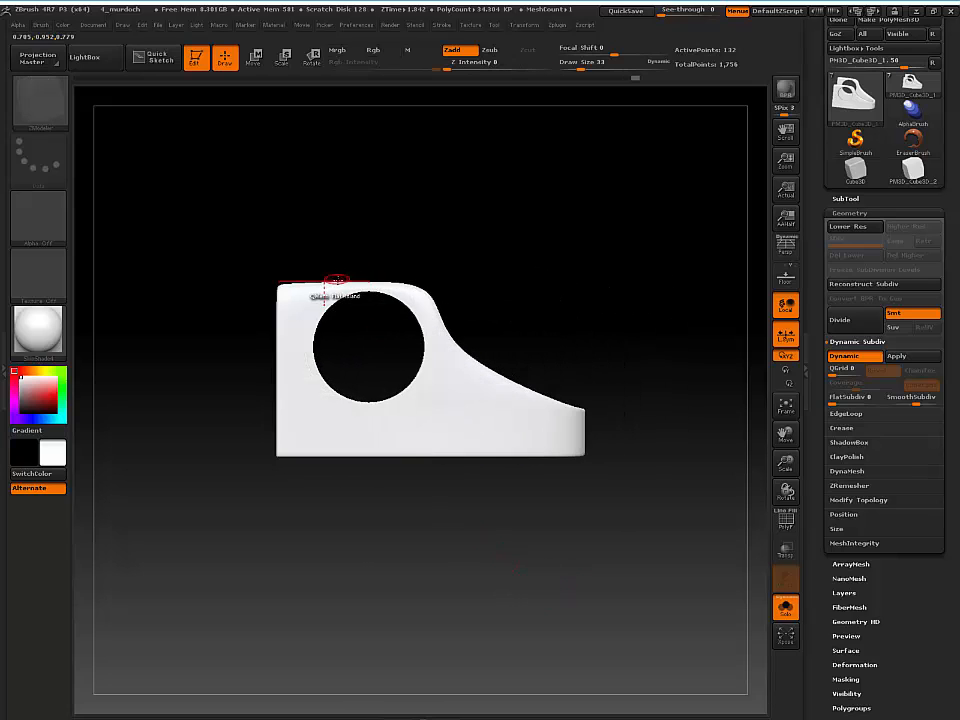
drag(394, 274, 446, 236)
key(shift)
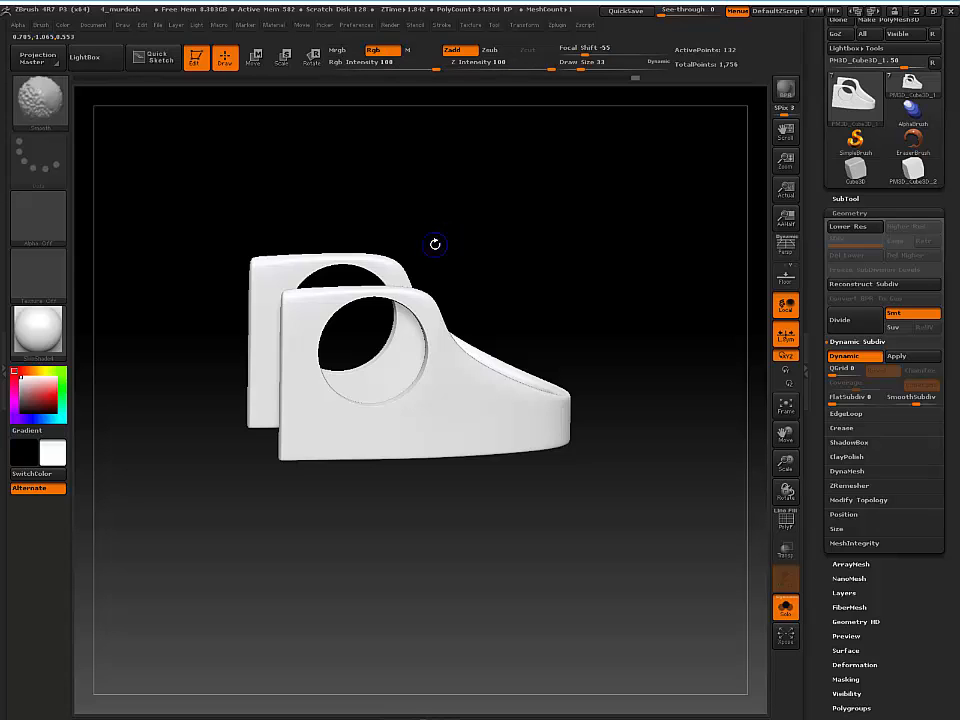
key(shift+d)
drag(452, 231, 536, 226)
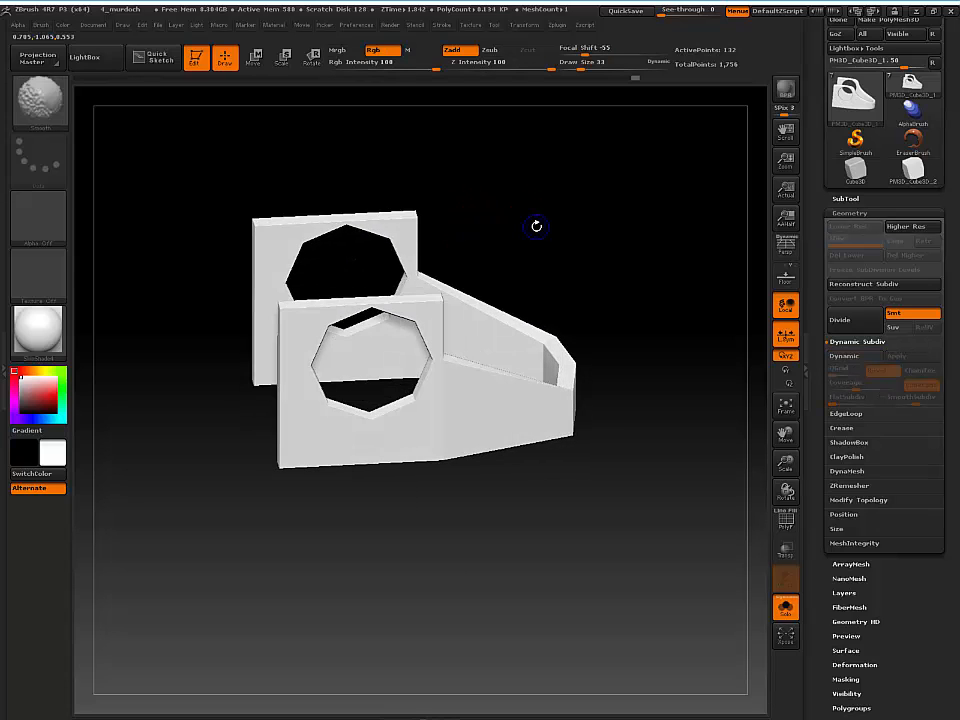
Extrude both plates' top faces slightly with QMesh Flat Island, and smooth the frame with Dynamic Subdiv, hiding the polyframe
key(shift+f)
mouse_move(538, 171)
mouse_down()
mouse_move(368, 322)
mouse_move(325, 325)
mouse_up()
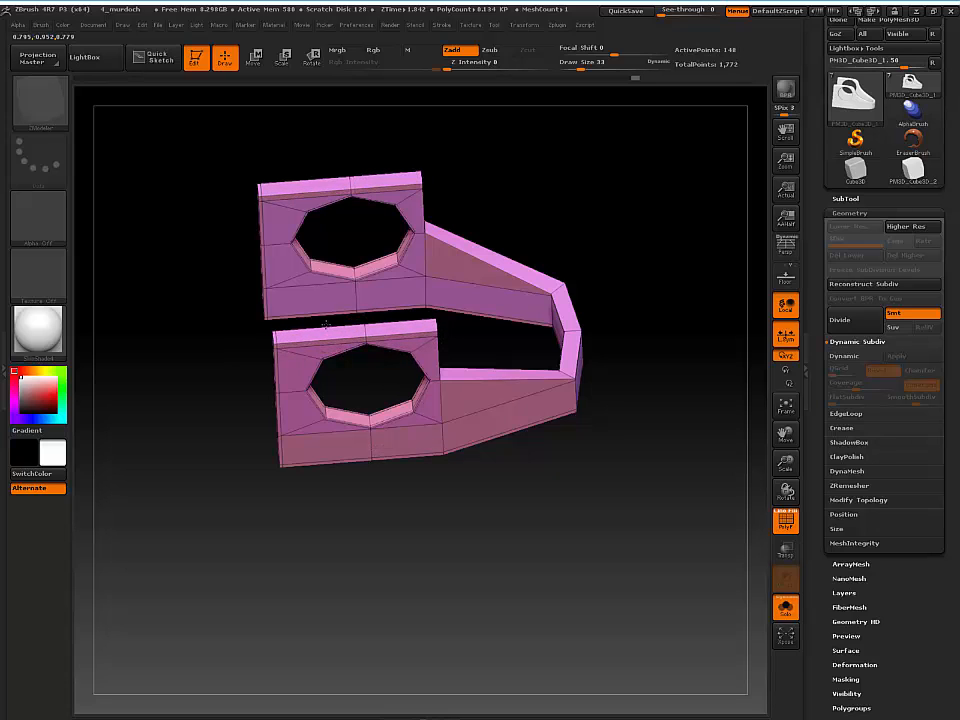
drag(602, 137, 569, 126)
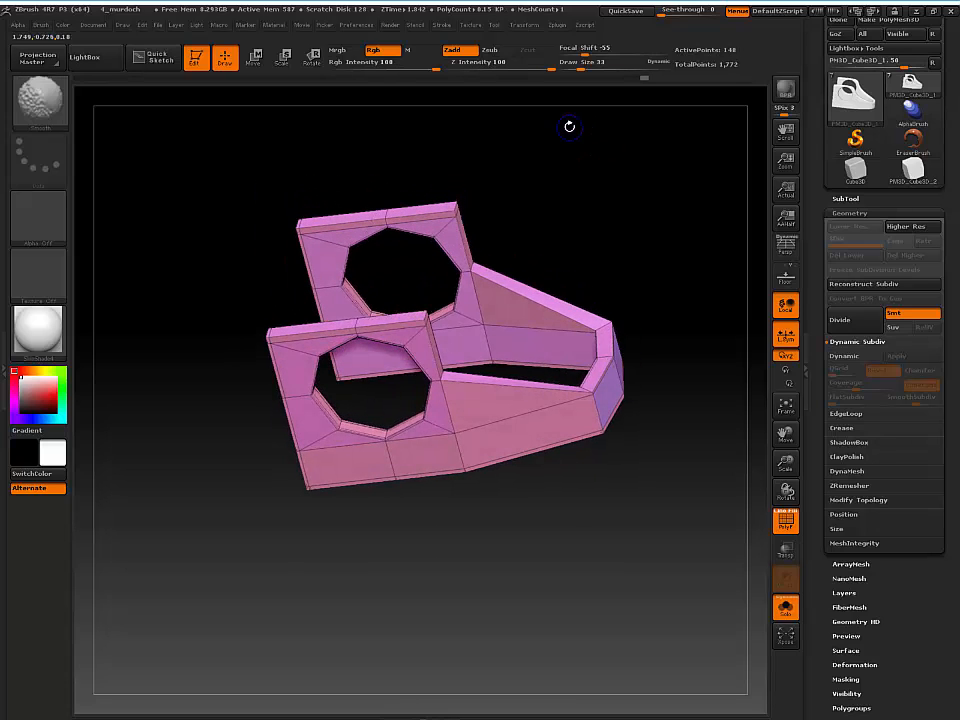
key(d)
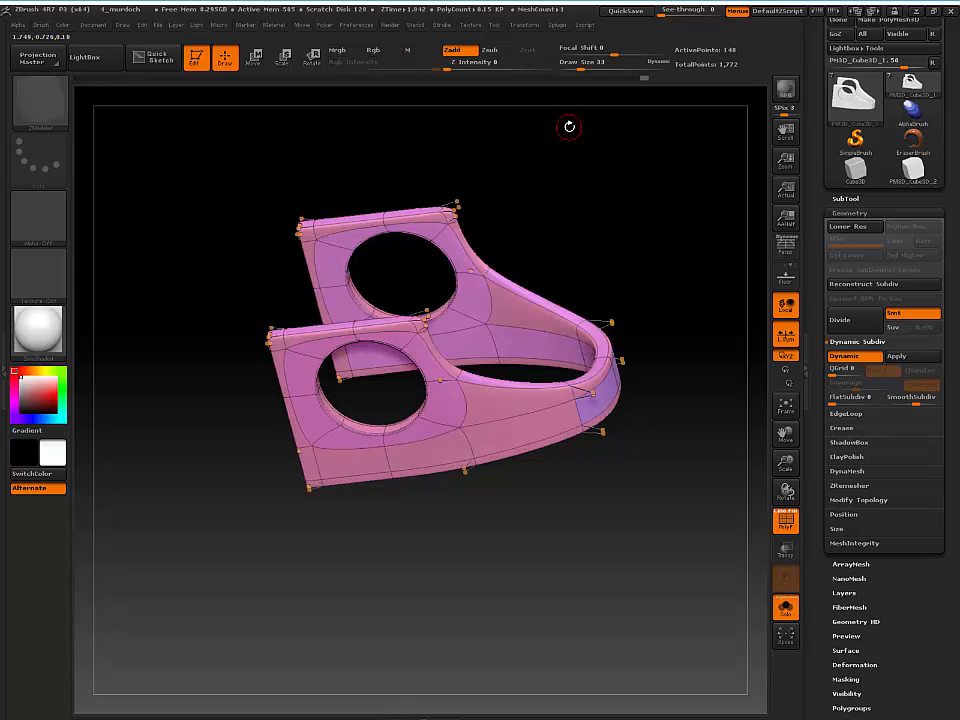
mouse_move(595, 205)
shift+mouse_down()
mouse_move(591, 156)
mouse_move(534, 199)
mouse_move(493, 206)
mouse_move(564, 184)
mouse_move(586, 194)
shift+mouse_up()
key(shift+f)
alt+drag(586, 243, 571, 200)
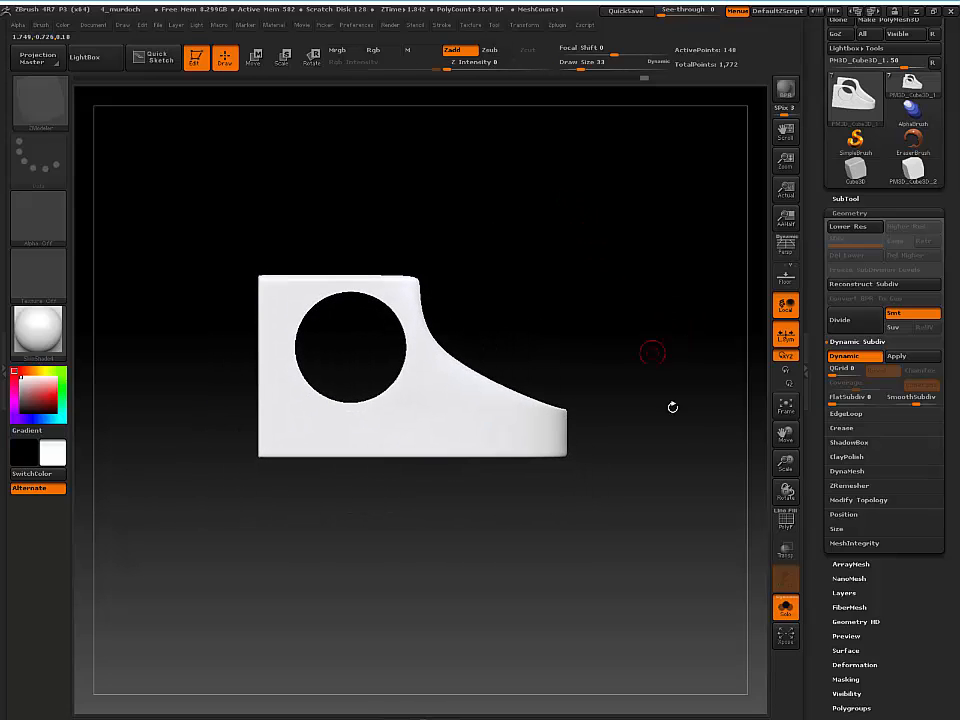
Turn off Solo and move the right leg at the frame's rounded end outward with the Transpose line
click(787, 608)
drag(525, 208, 546, 334)
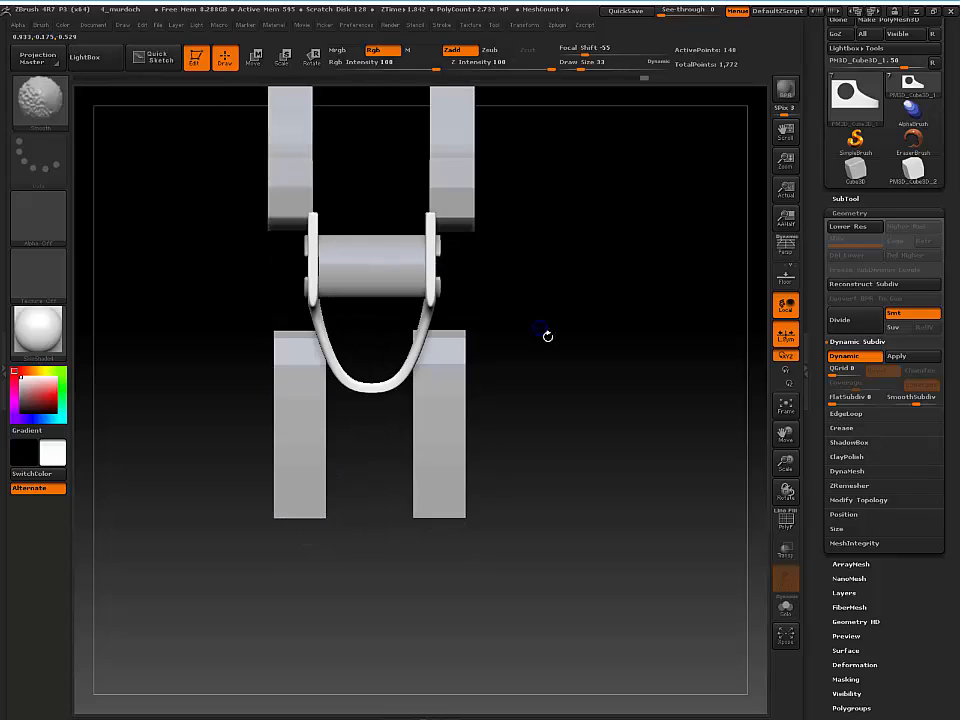
key(w)
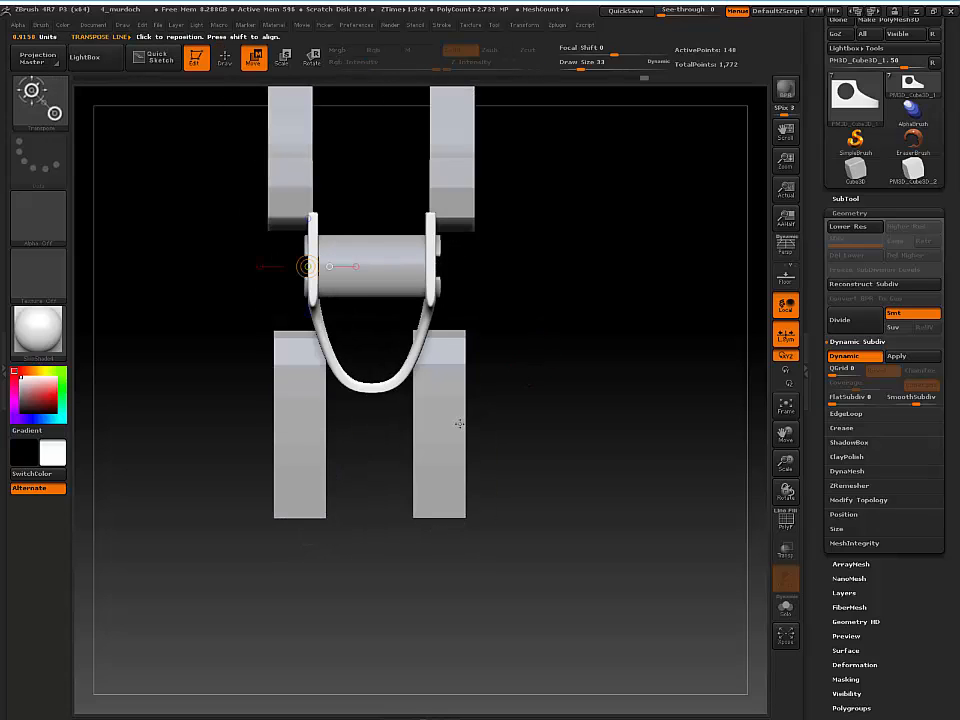
alt+click(464, 398)
mouse_move(596, 386)
mouse_down()
mouse_move(556, 371)
mouse_move(559, 388)
mouse_move(516, 371)
mouse_up()
drag(439, 395, 457, 401)
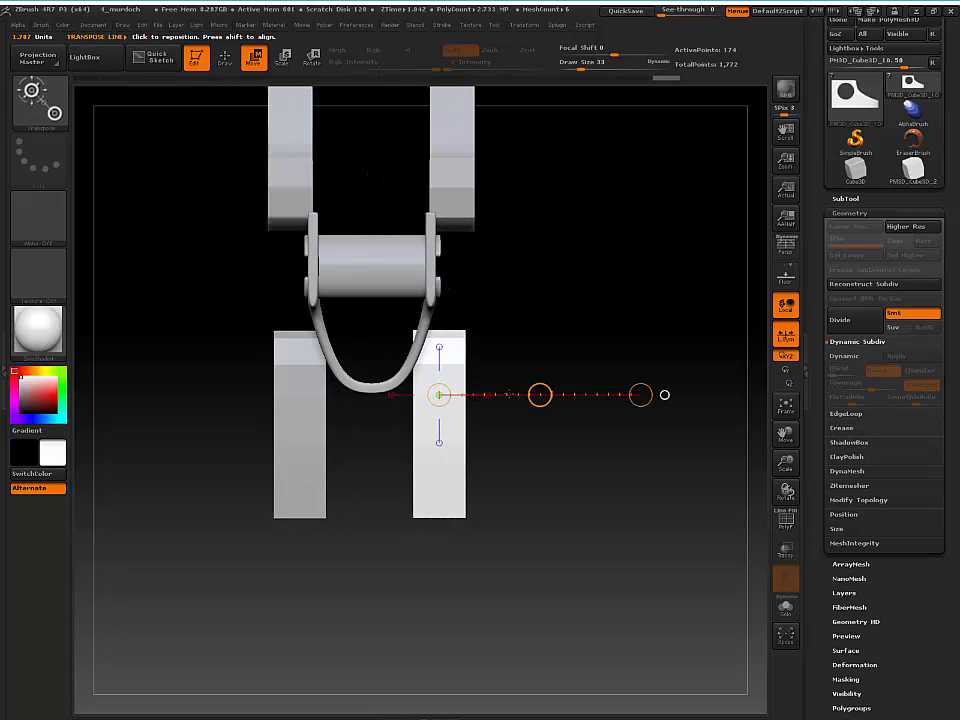
drag(531, 472, 442, 406)
drag(530, 318, 580, 362)
drag(420, 339, 538, 274)
drag(547, 394, 565, 397)
key(ctrl+z)
Move the left leg at the frame's rounded end outward with the Transpose line
alt+click(294, 400)
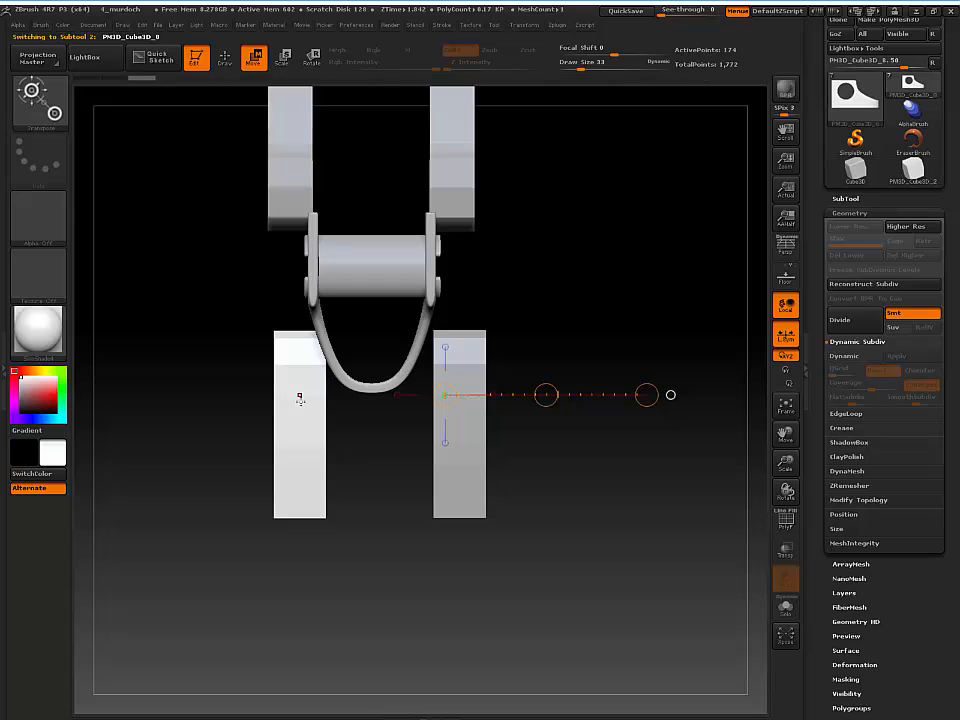
drag(299, 399, 121, 395)
drag(222, 395, 210, 394)
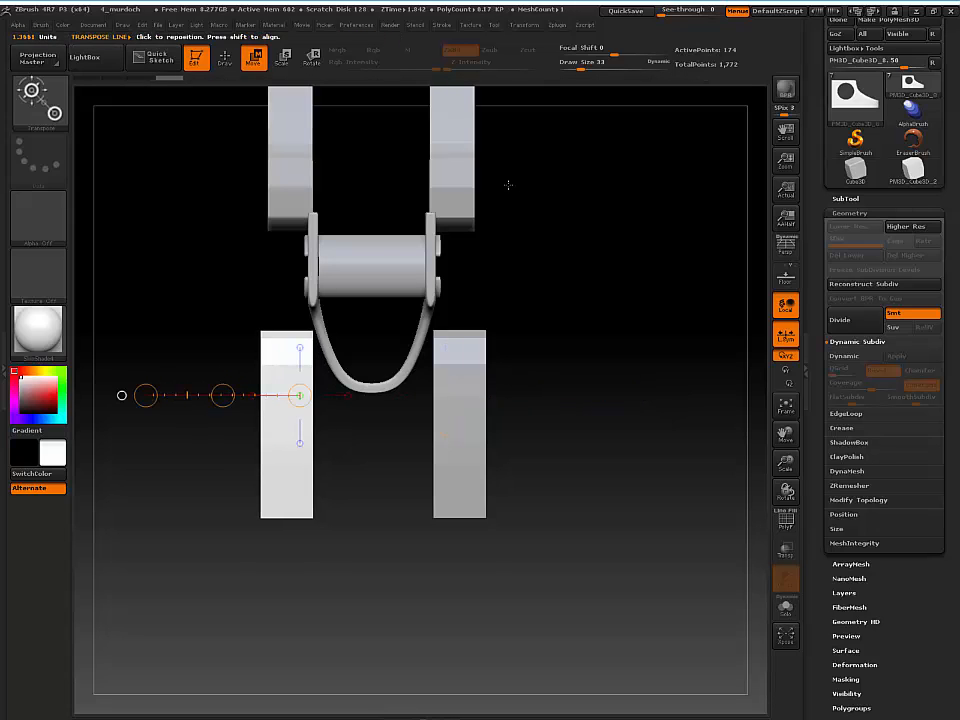
Move the right leg at the frame's open end slightly outward, clear of the side plate
alt+drag(540, 172, 550, 246)
alt+click(477, 227)
mouse_move(585, 302)
mouse_down()
mouse_move(561, 304)
mouse_move(585, 315)
mouse_up()
drag(482, 224, 547, 229)
key(ctrl+z)
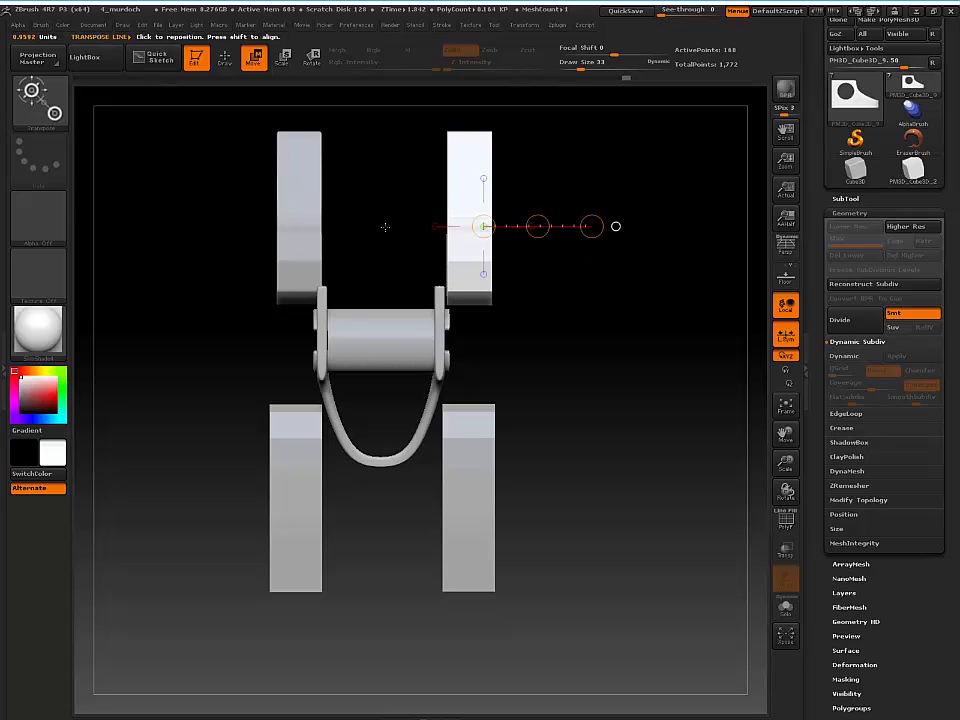
Move the left leg at the frame's open end slightly outward to match the opposite leg
alt+click(300, 216)
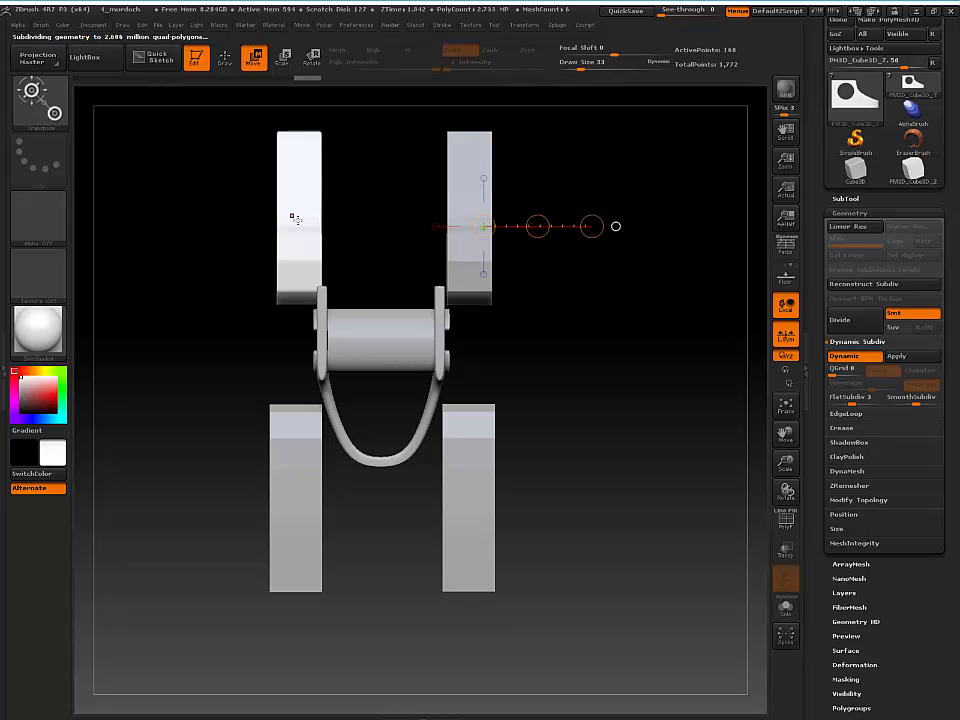
drag(291, 216, 118, 216)
drag(205, 216, 203, 220)
Lower the central frame between the legs with a vertical Transpose line in side view
drag(551, 362, 552, 250)
drag(579, 368, 624, 467)
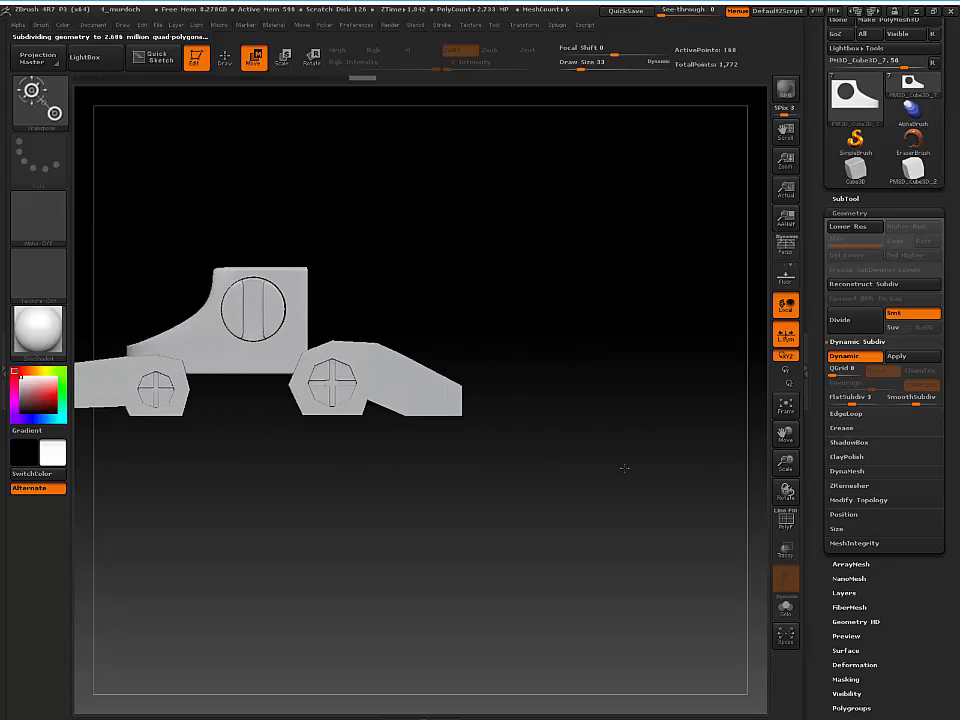
alt+click(354, 367)
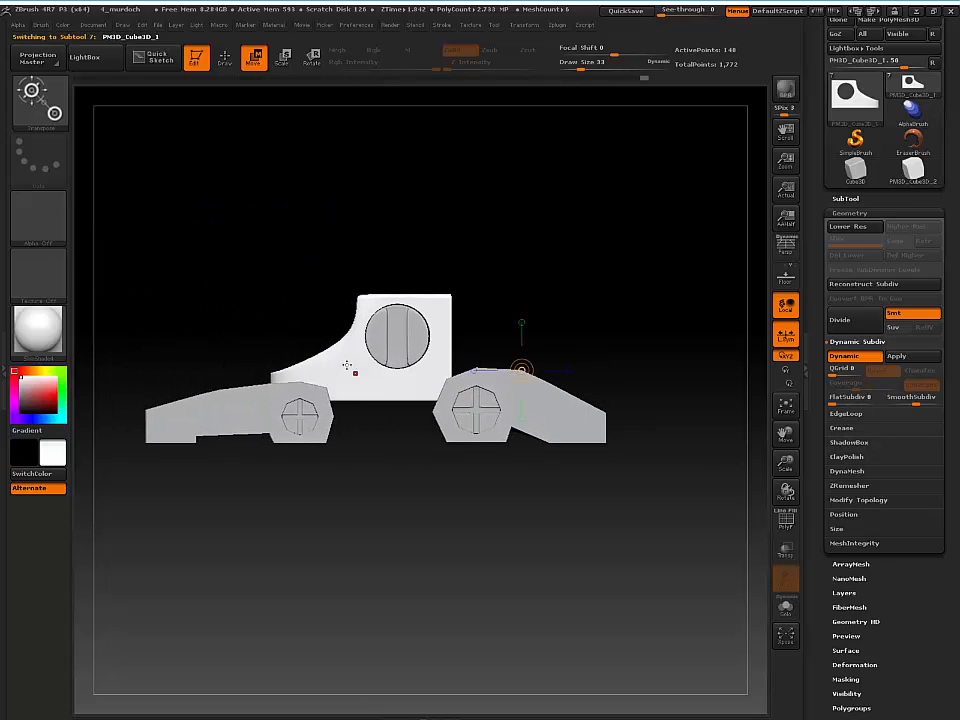
drag(355, 373, 355, 157)
drag(355, 265, 360, 285)
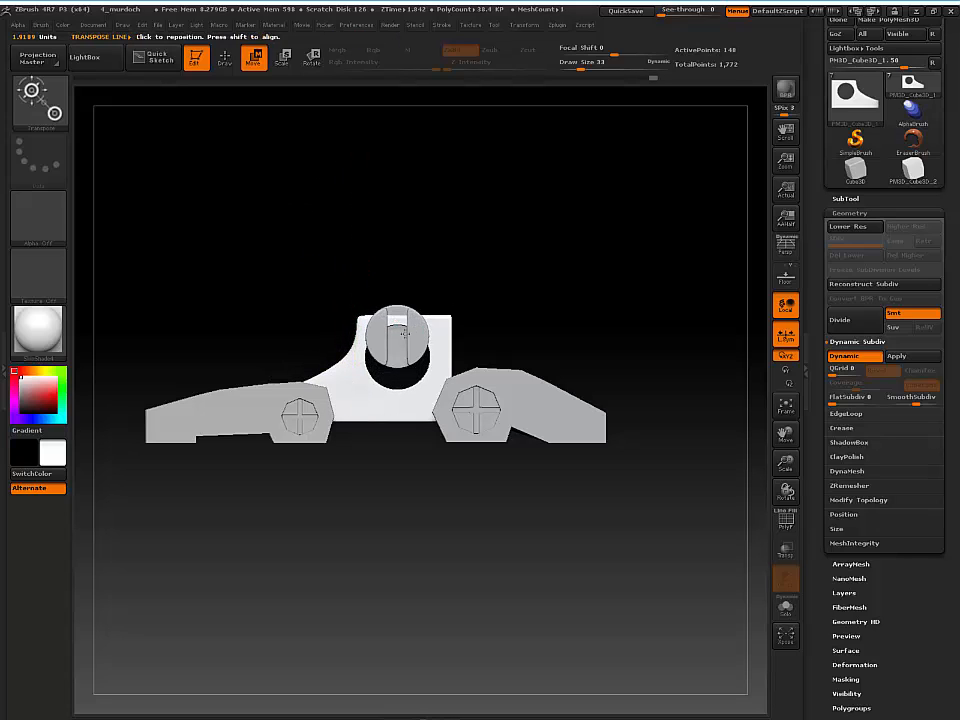
Lower the slotted cylinder until it sits centred in the frame's round holes
alt+click(405, 333)
shift+drag(407, 337, 407, 112)
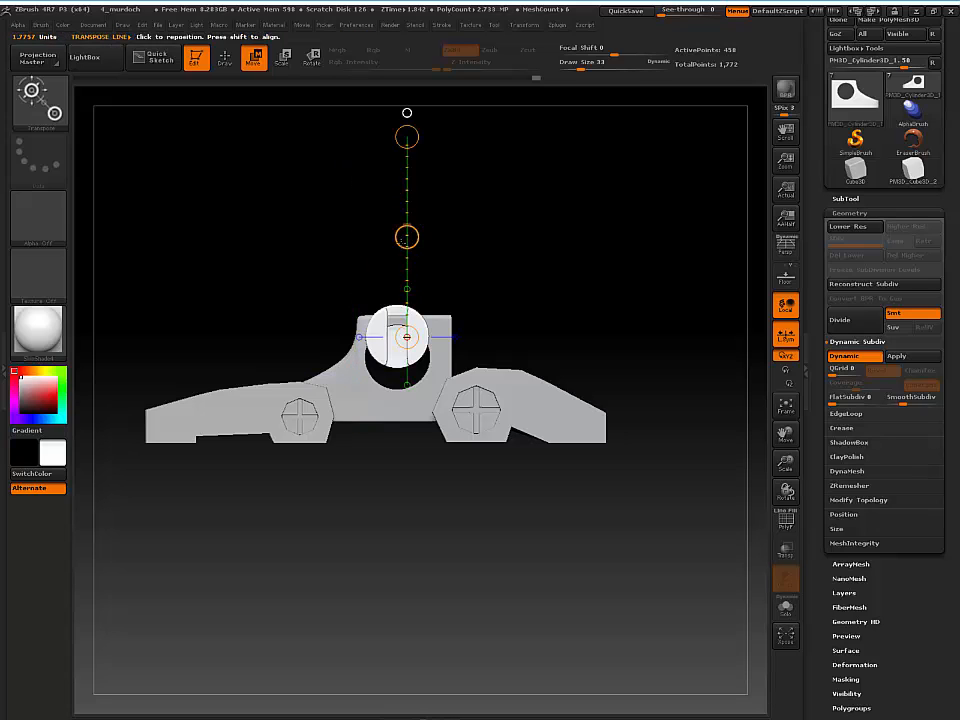
drag(405, 237, 408, 255)
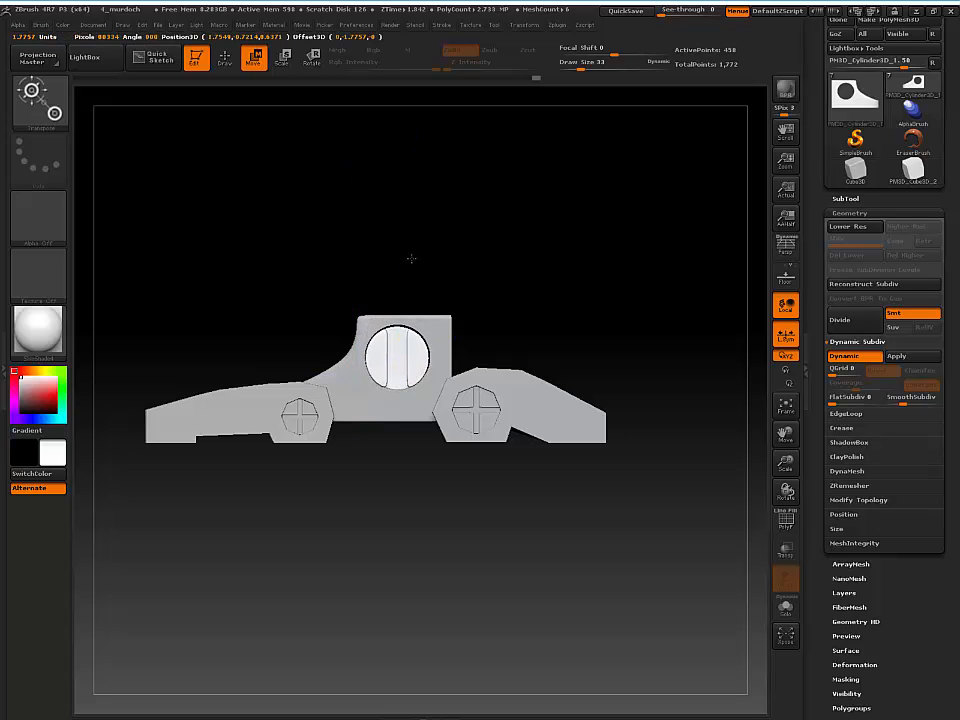
Turn on Dynamic Subdiv for each of the four legs
drag(409, 257, 543, 360)
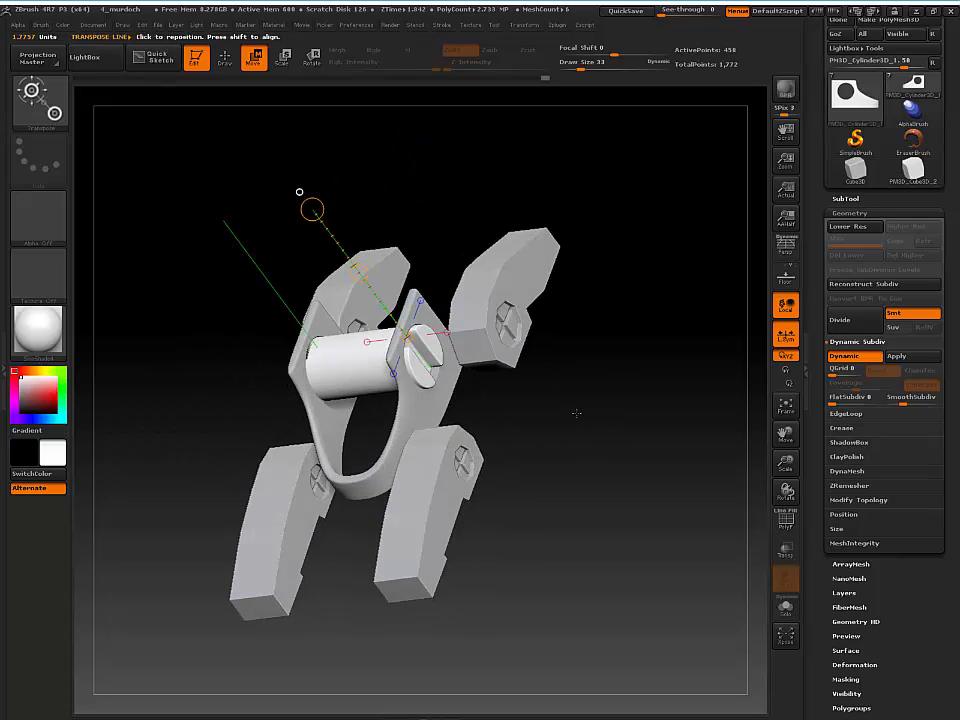
drag(574, 413, 605, 338)
alt+click(440, 457)
mouse_move(606, 420)
mouse_down()
mouse_move(574, 425)
mouse_move(594, 433)
mouse_move(594, 406)
mouse_up()
alt+click(472, 240)
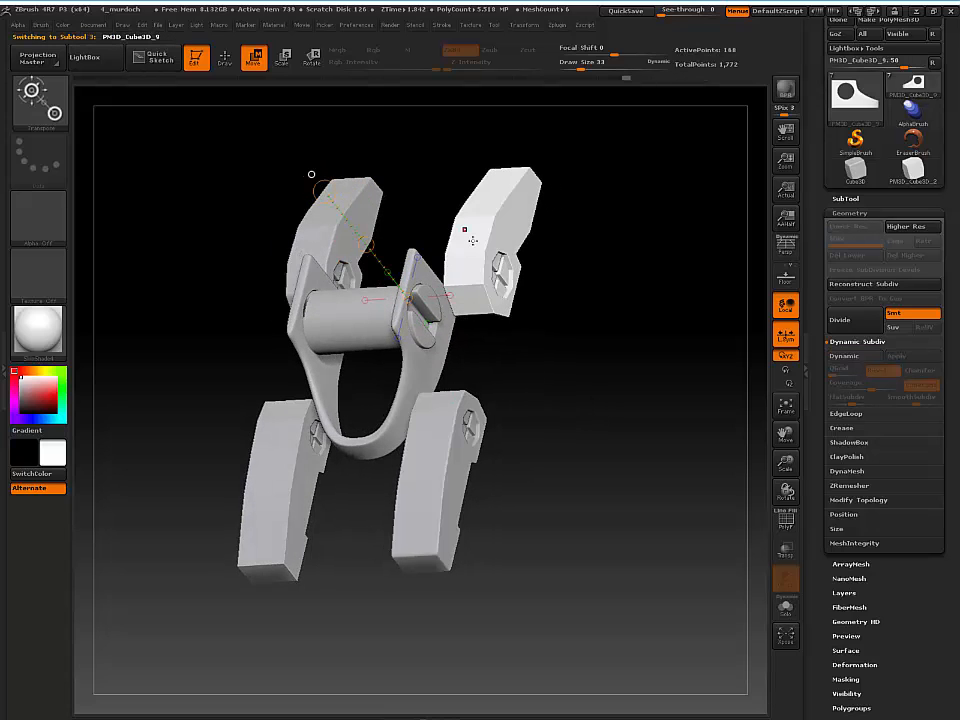
key(d)
drag(594, 292, 602, 310)
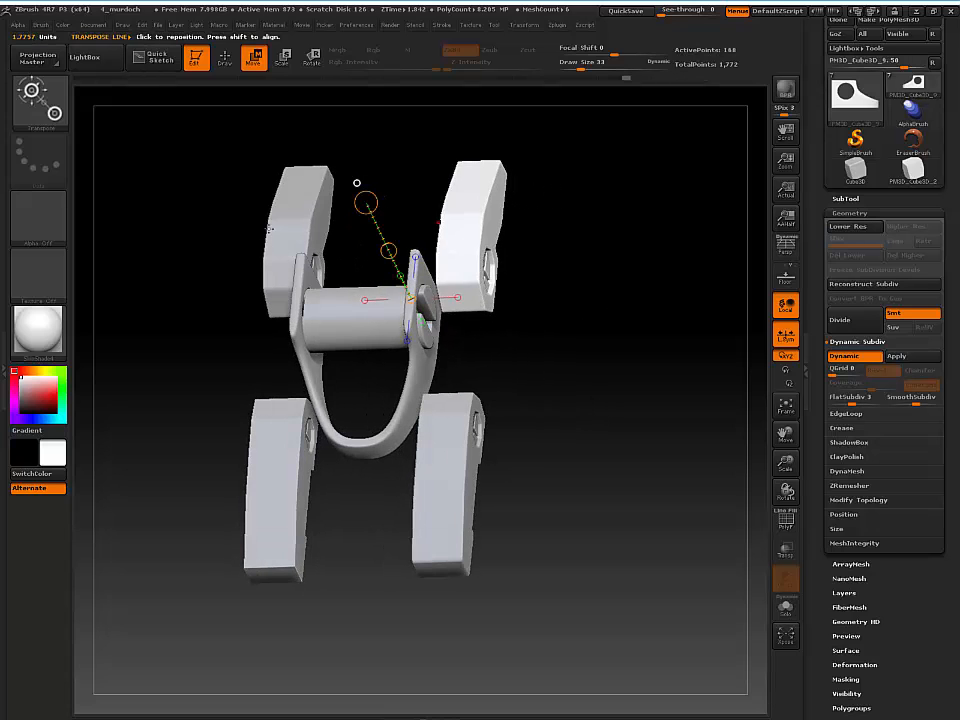
alt+click(281, 238)
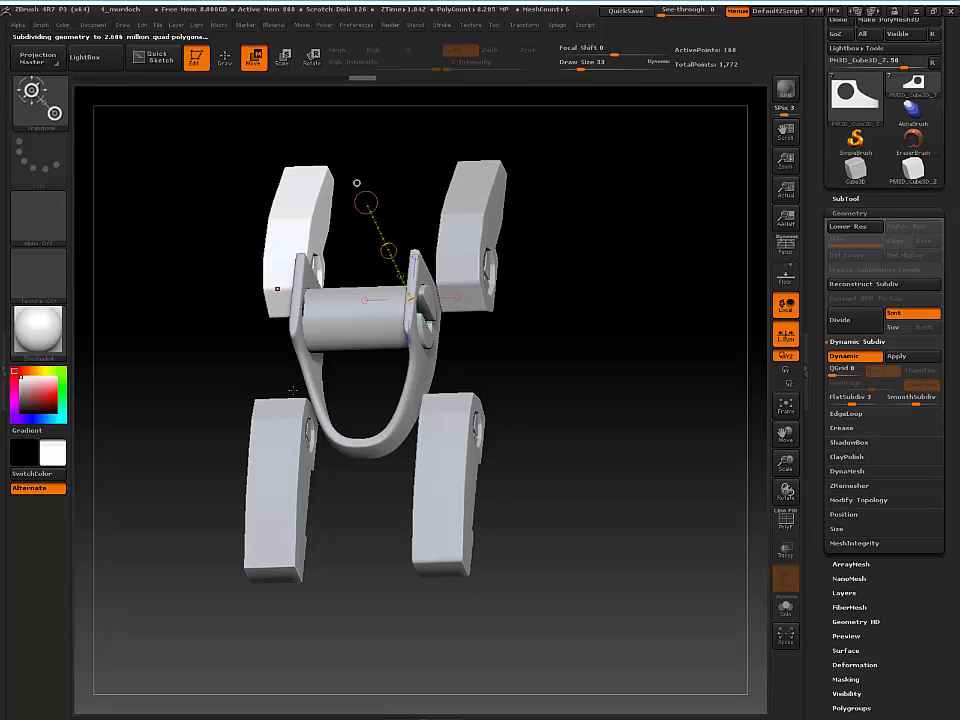
alt+click(272, 455)
key(d)
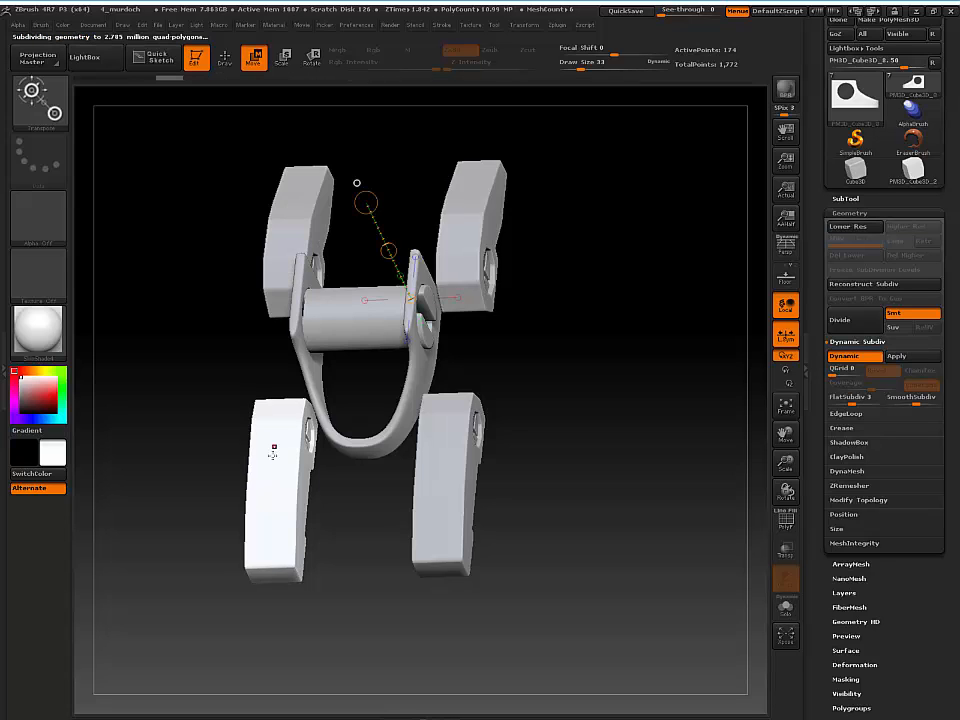
Apply the MAH_Shiny material to the model, return to Draw mode, and inspect the assembly from several angles
drag(547, 421, 570, 354)
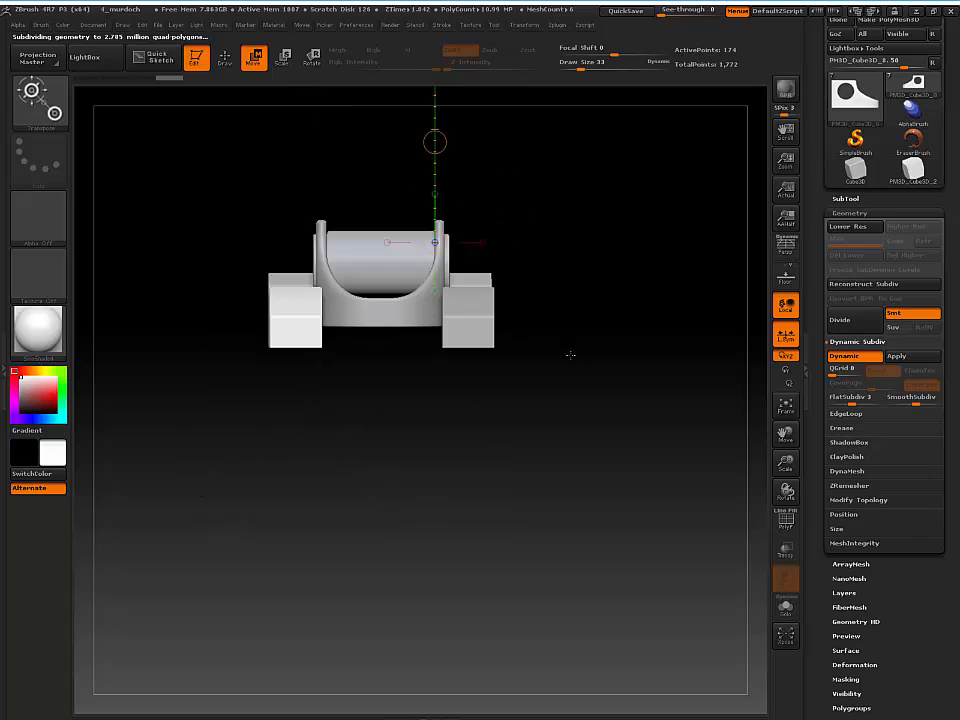
alt+drag(603, 407, 616, 483)
click(47, 337)
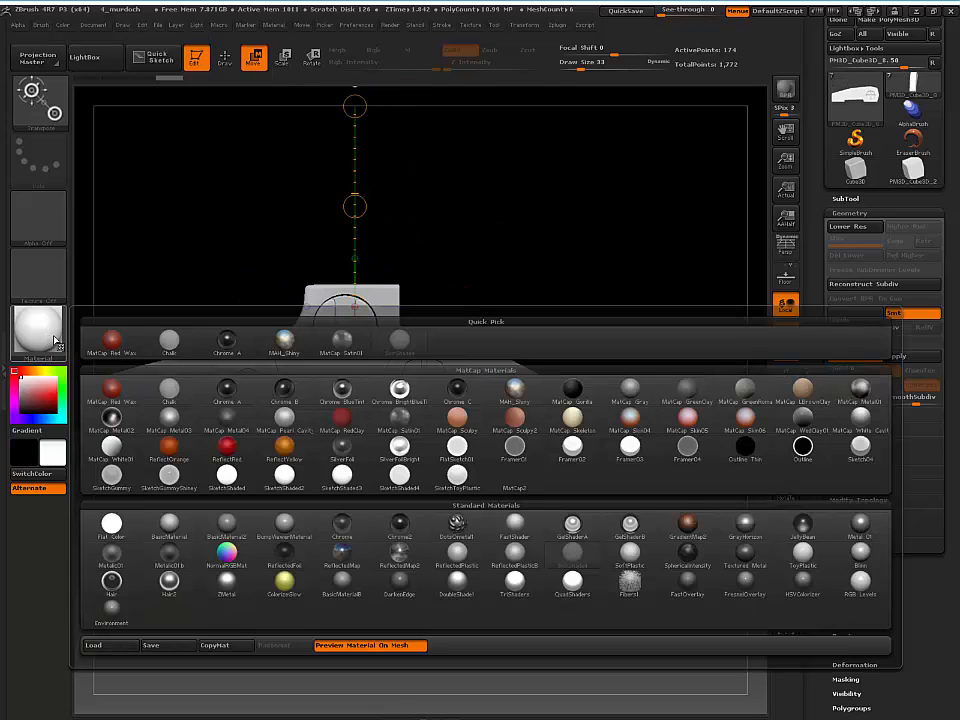
click(280, 345)
mouse_move(239, 268)
mouse_down()
mouse_move(259, 274)
mouse_move(304, 221)
mouse_move(336, 272)
mouse_move(272, 275)
mouse_up()
key(q)
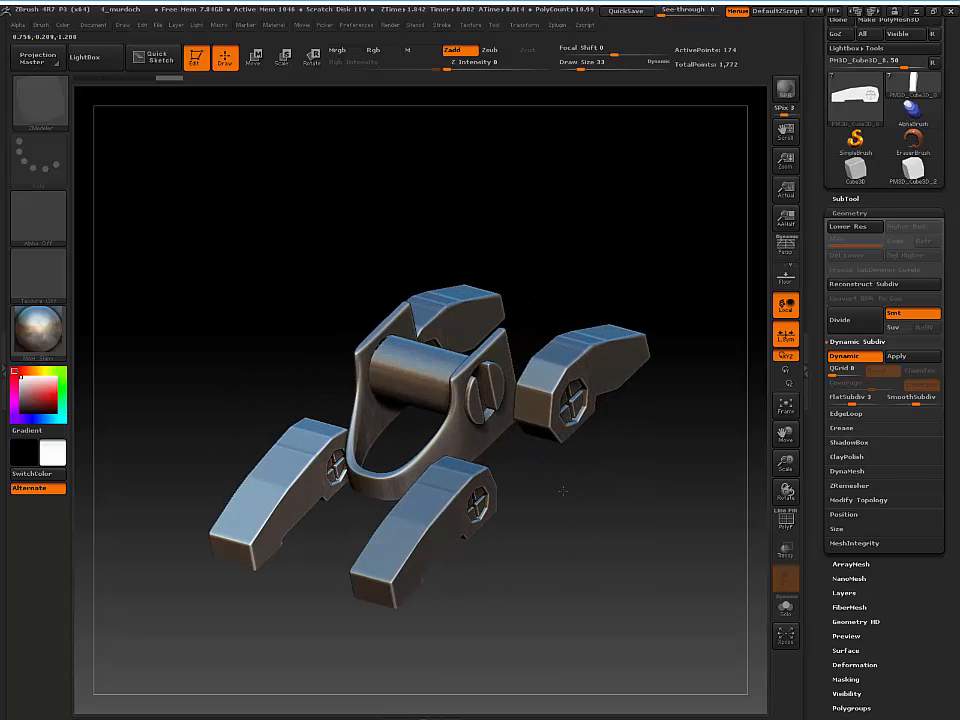
drag(565, 490, 543, 502)
drag(543, 502, 496, 508)
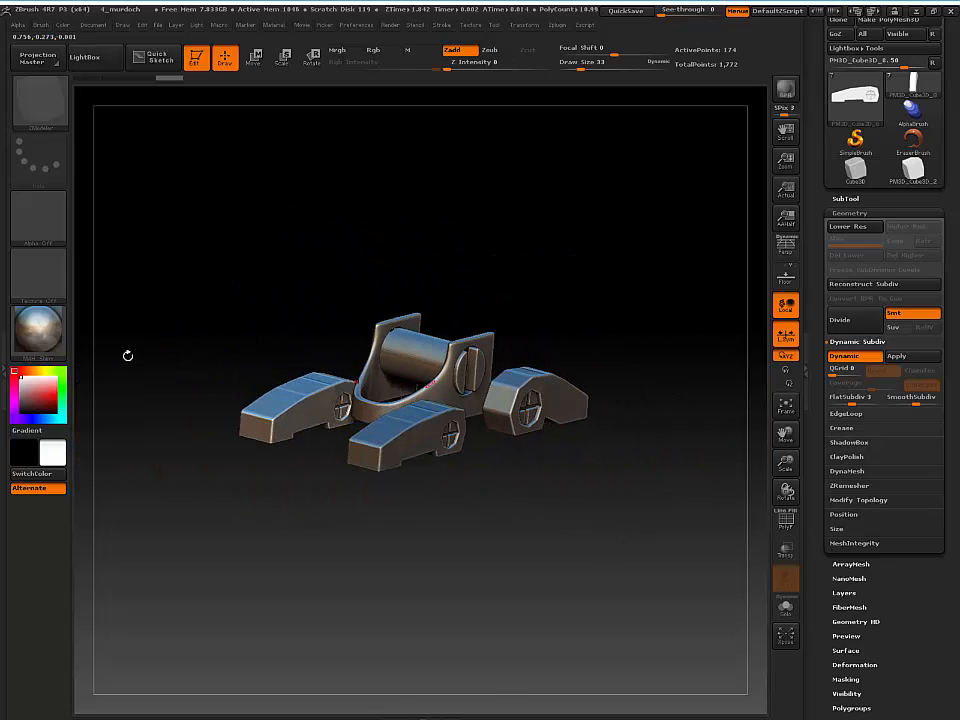